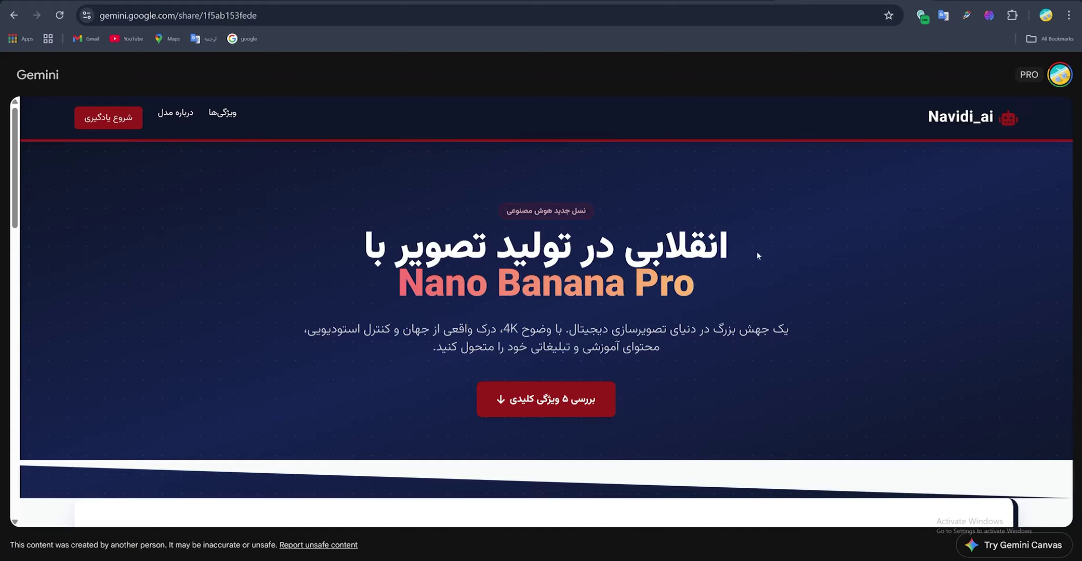
- Read through the Nano Banana Pro feature cards on the shared Gemini page
scroll(780, 244, down, 15)
scroll(826, 306, up, 3)
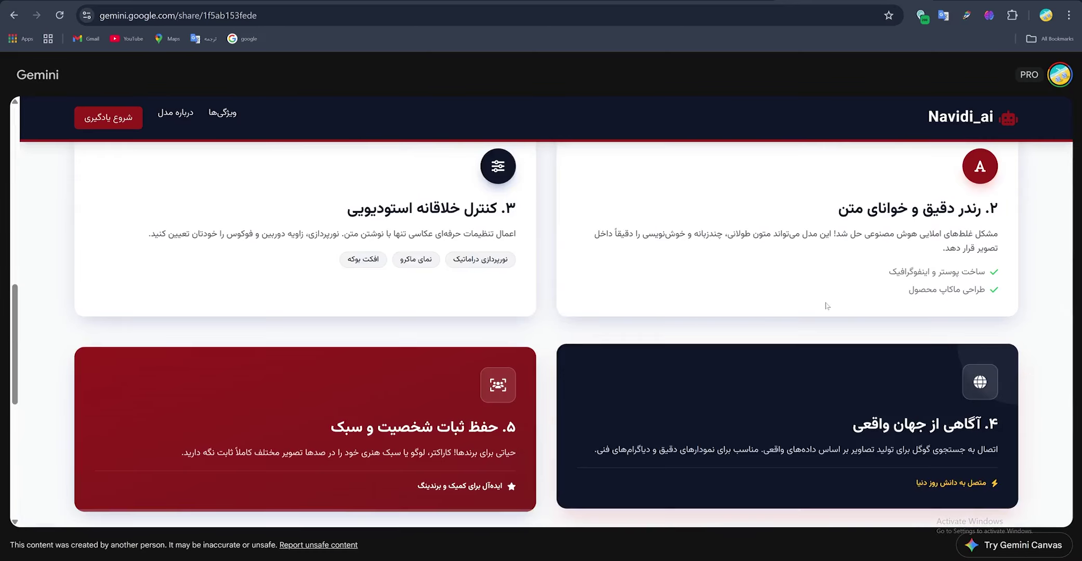
scroll(825, 306, down, 7)
scroll(827, 306, up, 10)
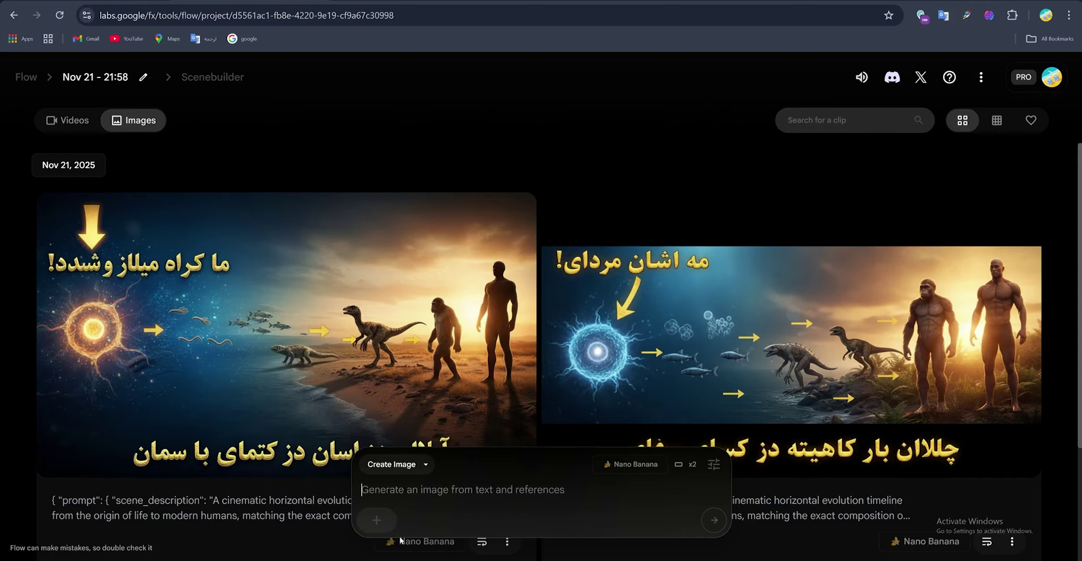
- Switch the Flow prompt mode to Frames to Video and check the account's remaining AI credits
click(414, 467)
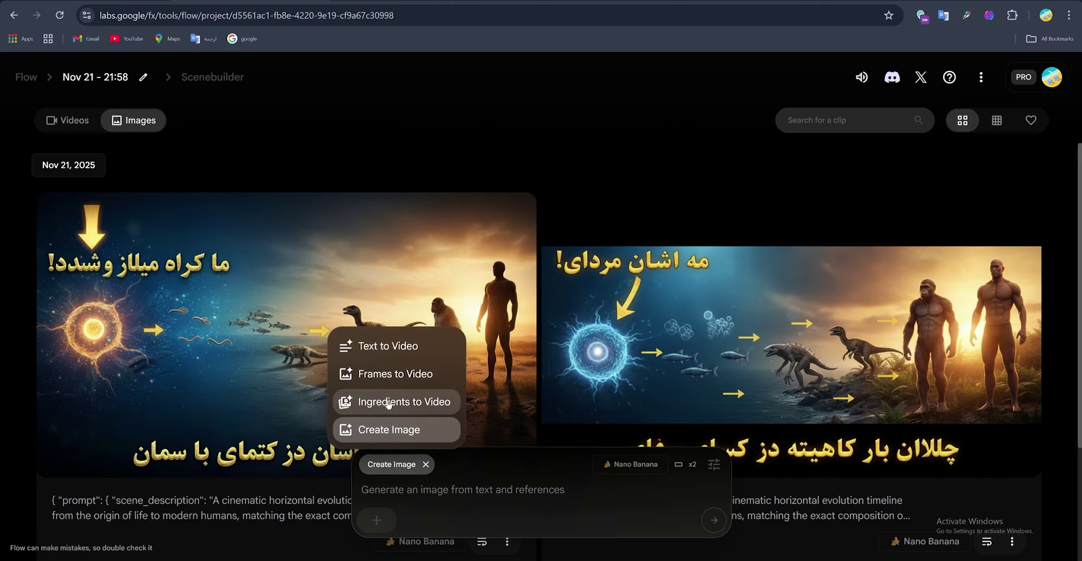
click(375, 372)
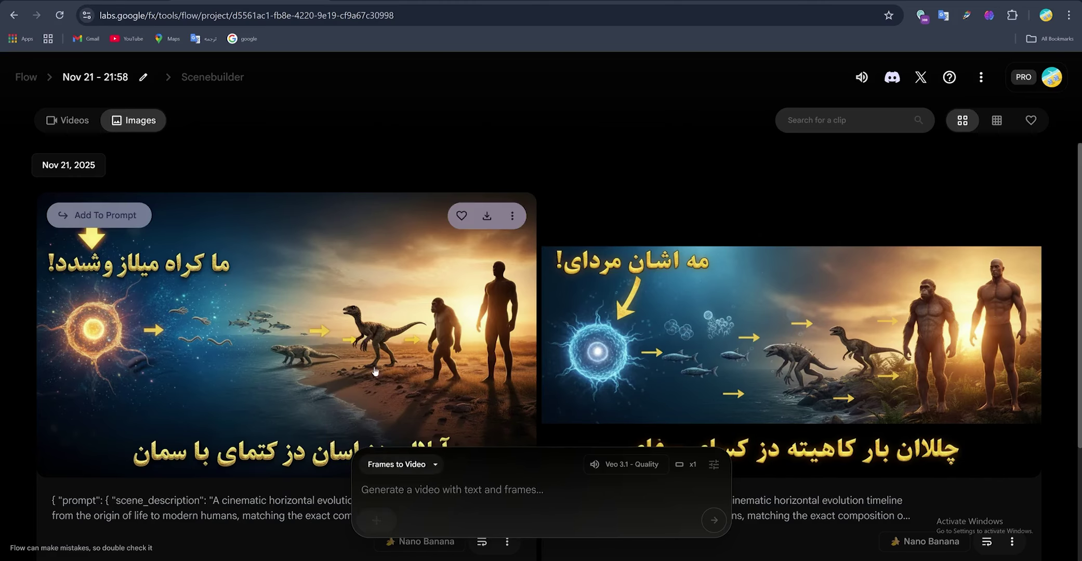
click(1053, 78)
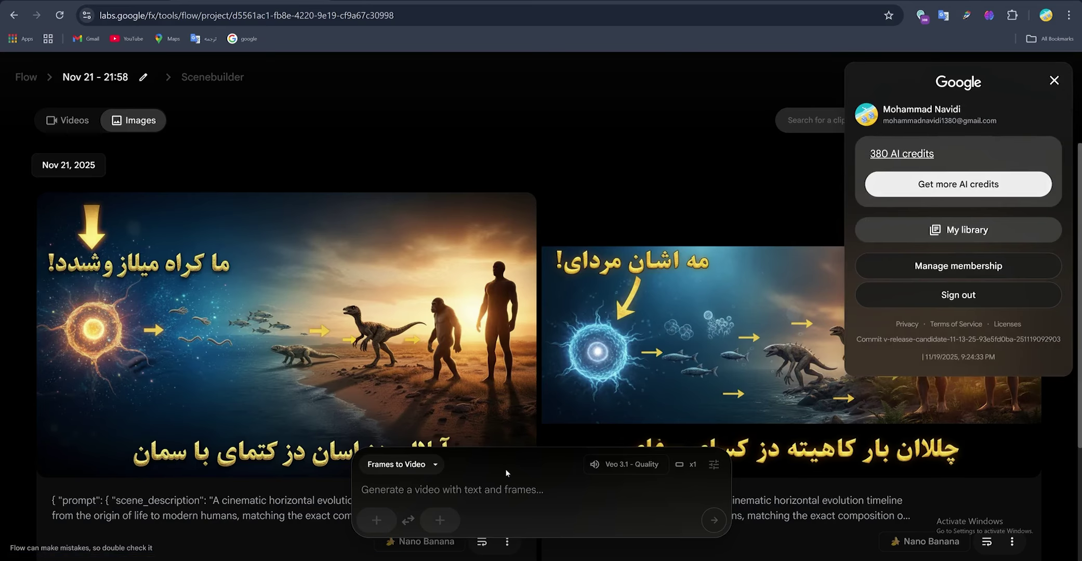
click(537, 485)
- Set the video generation model to Veo 3.1 - Fast
click(612, 469)
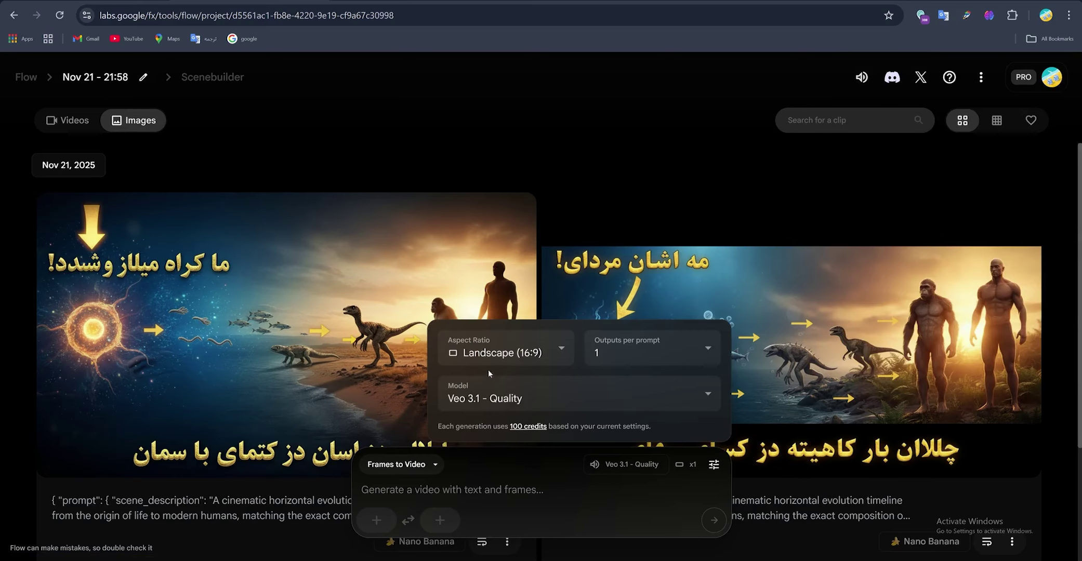
click(522, 387)
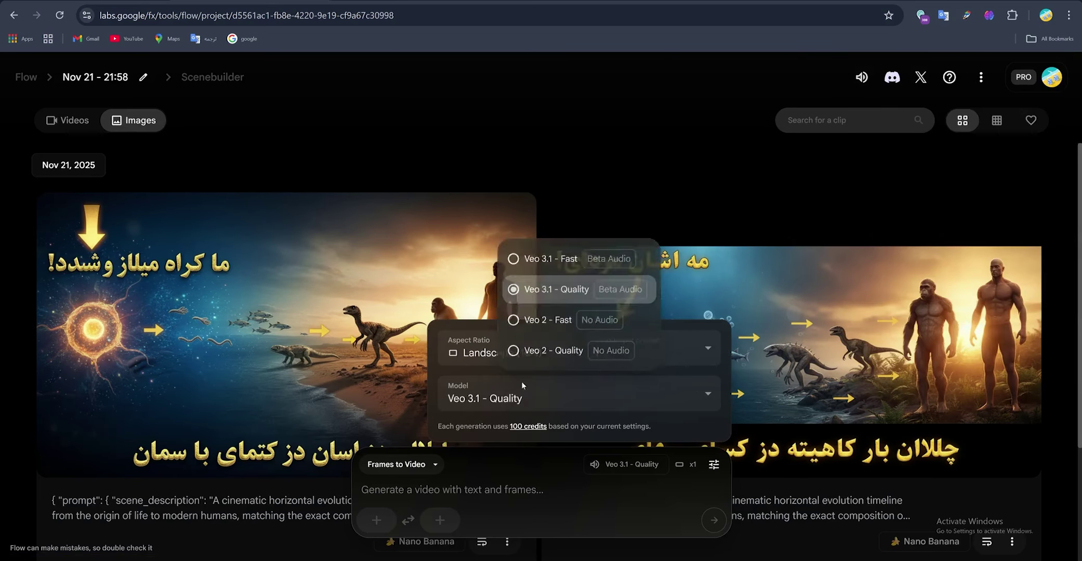
click(532, 262)
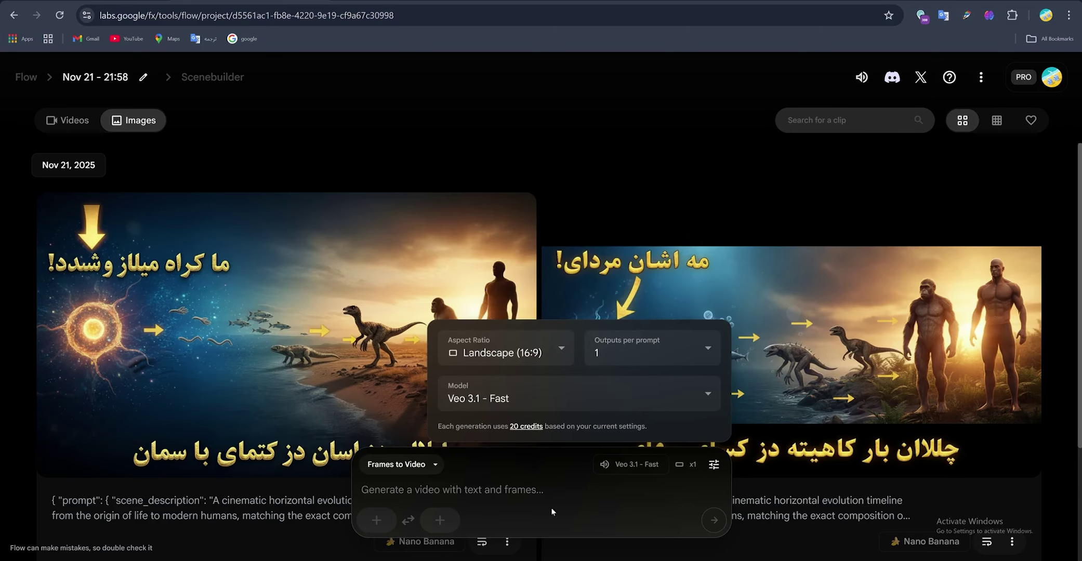
click(568, 512)
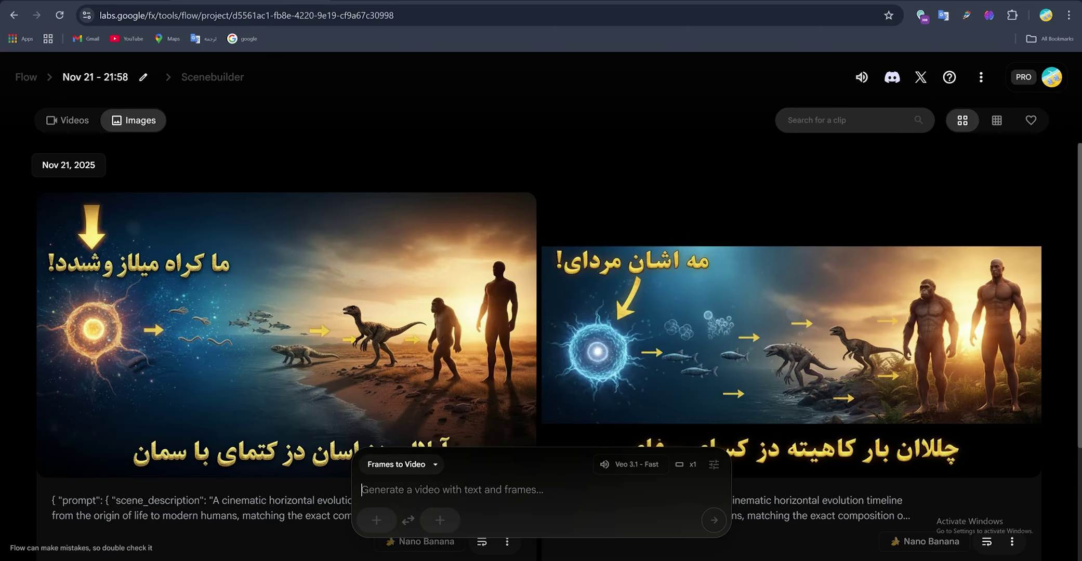
click(621, 468)
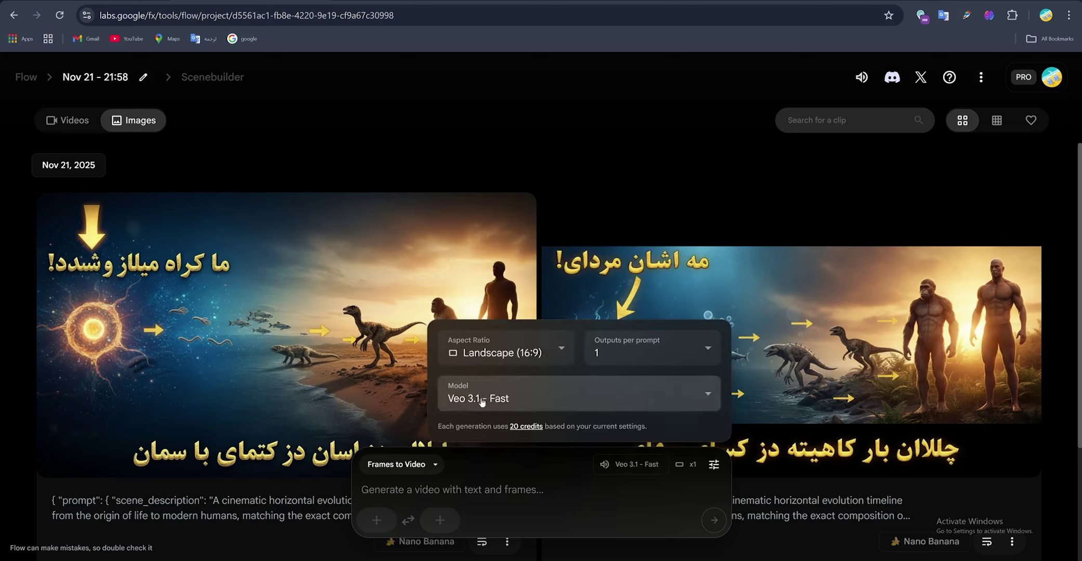
click(508, 403)
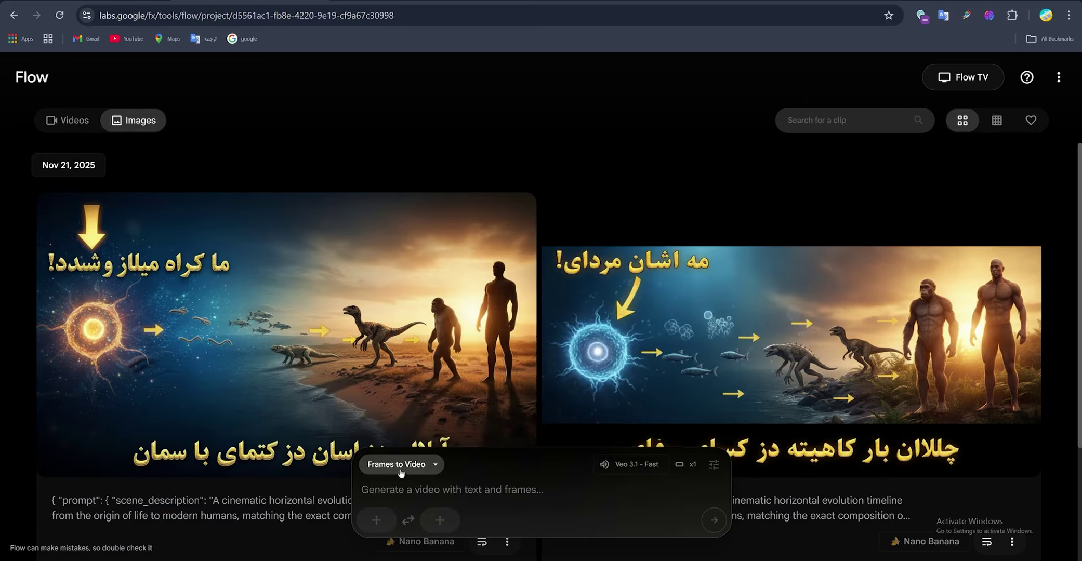
click(396, 464)
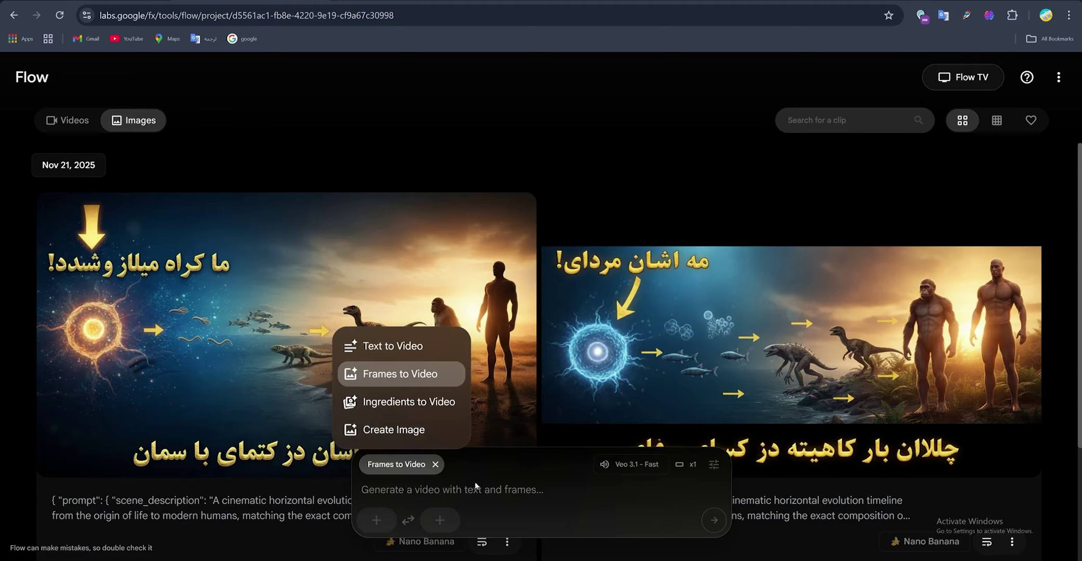
click(490, 495)
scroll(490, 495, down, 3)
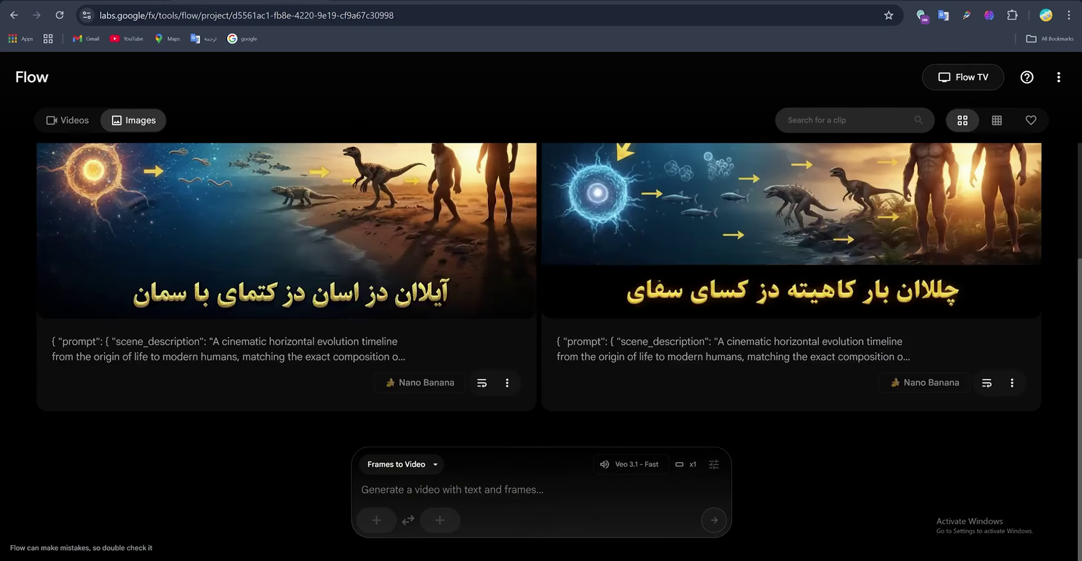
scroll(522, 513, up, 3)
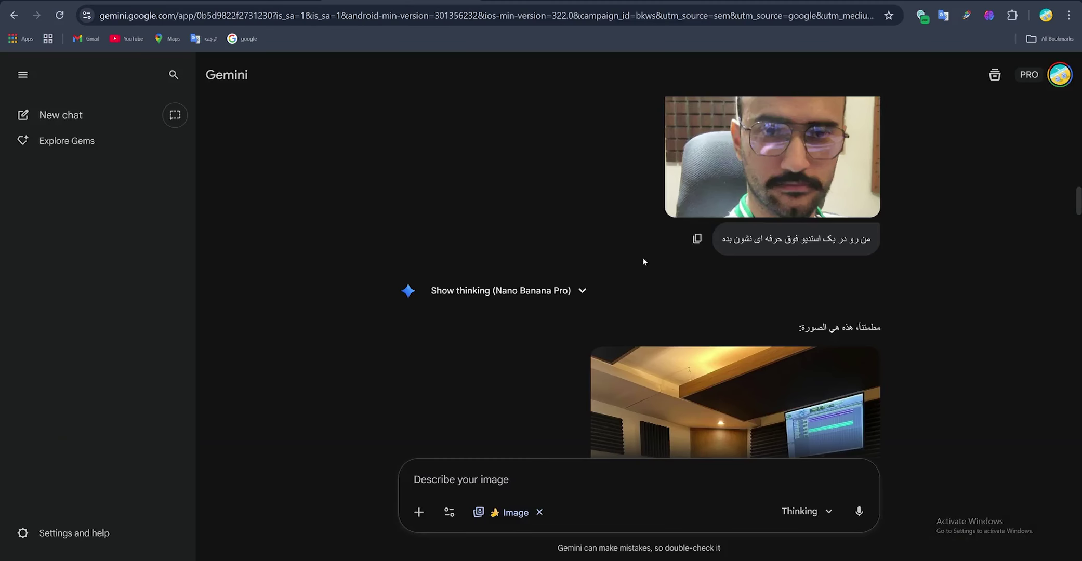
- Switch to the Gemini chat and examine the logo prompt asking for a traditional Iranian illumination border and its generated image
scroll(657, 280, up, 5)
scroll(734, 308, up, 8)
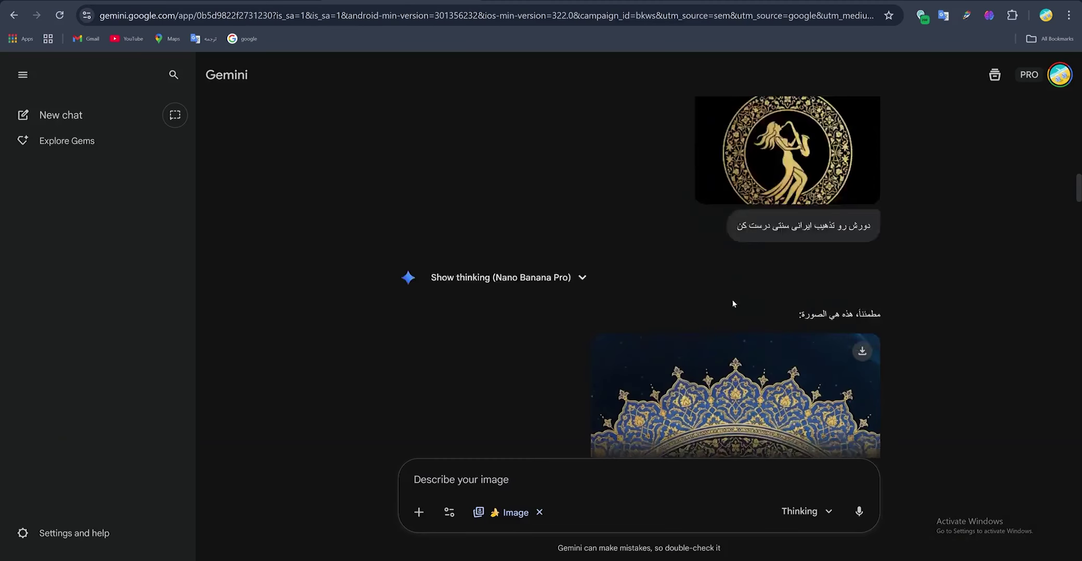
scroll(765, 330, down, 10)
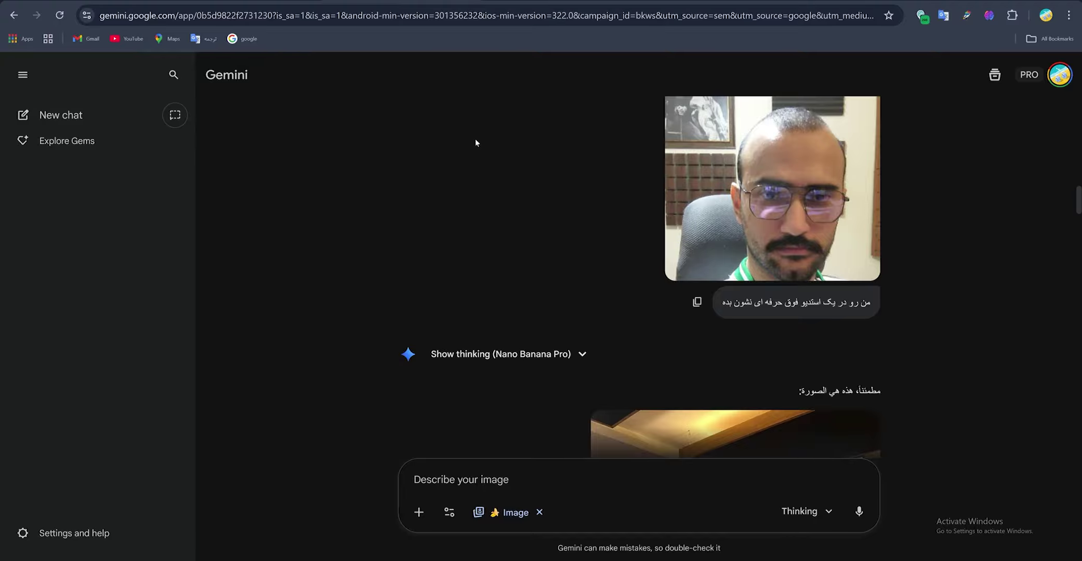
scroll(585, 238, up, 2)
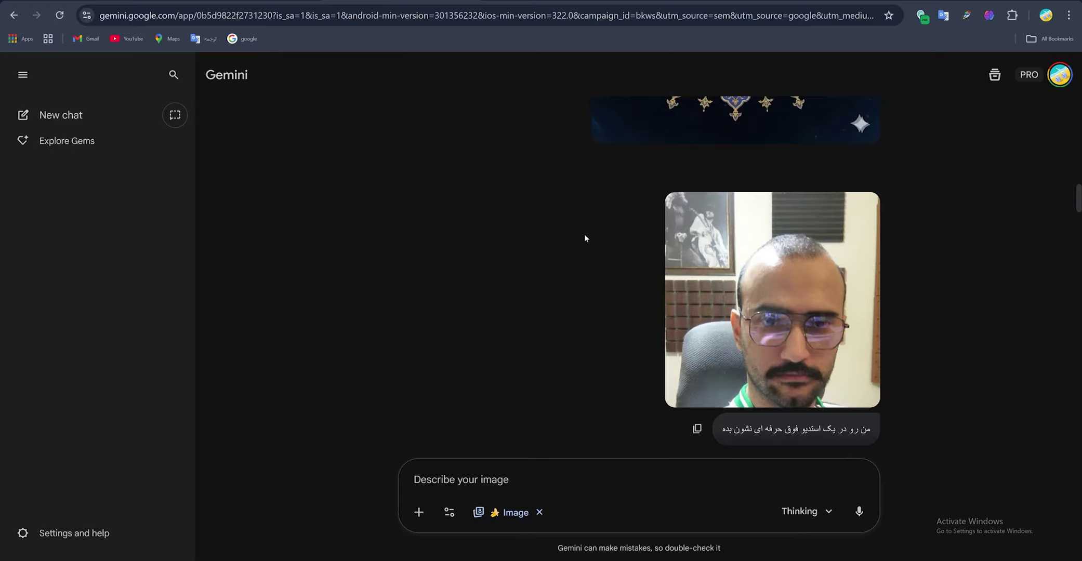
- Compare the uploaded portrait and its professional studio prompt with the generated image of the man seated at the mixing desk
scroll(584, 238, down, 8)
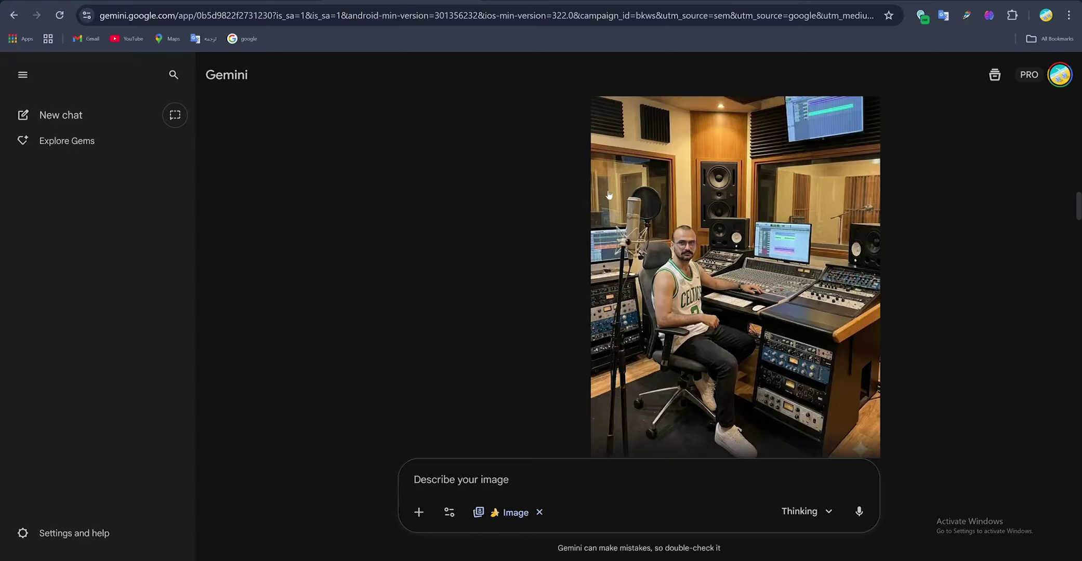
scroll(581, 234, down, 7)
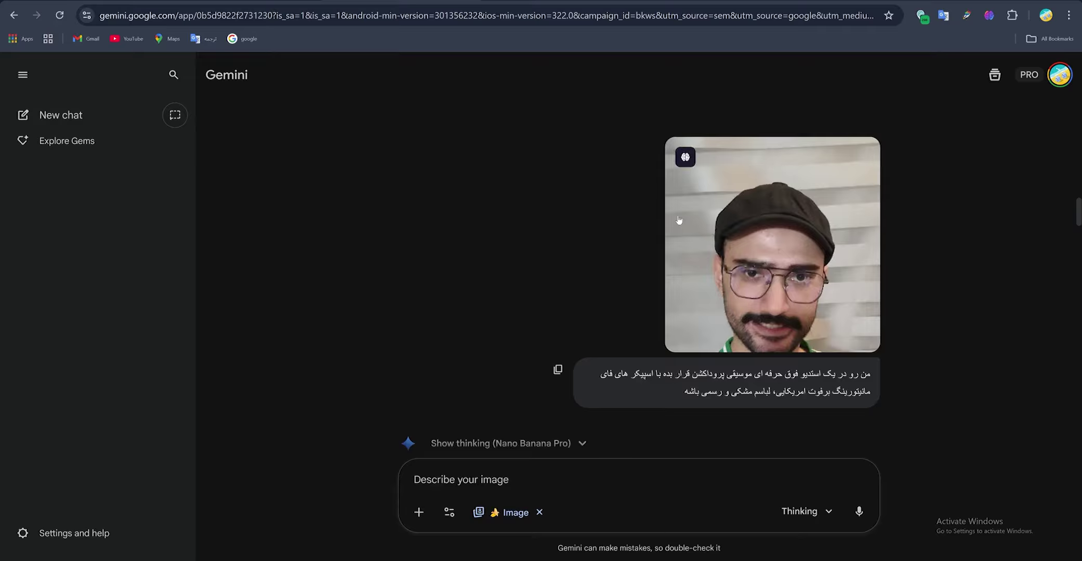
scroll(679, 220, up, 4)
scroll(681, 229, down, 6)
scroll(686, 255, up, 6)
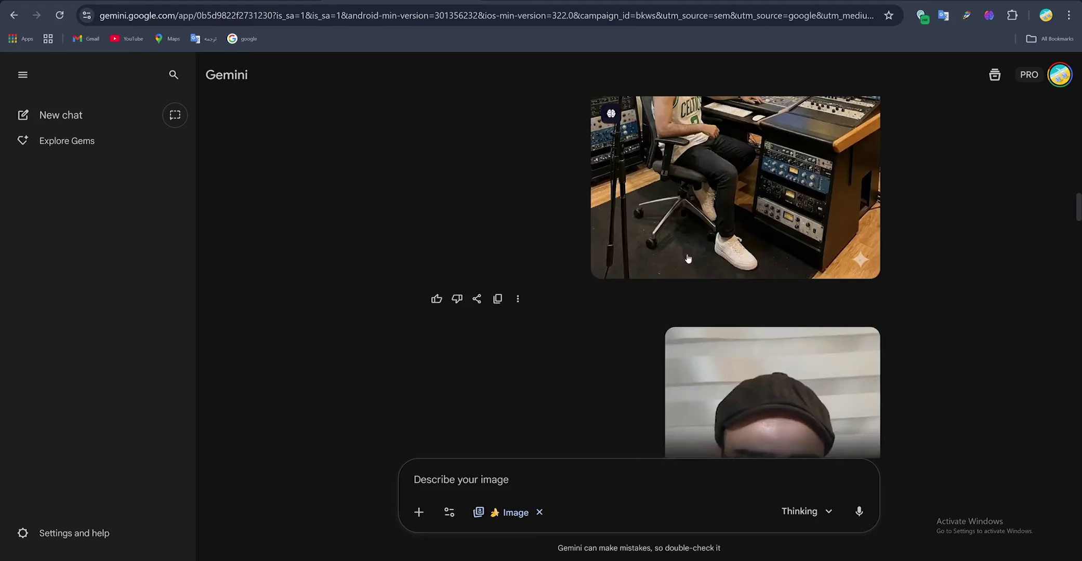
scroll(688, 259, down, 4)
scroll(717, 231, up, 5)
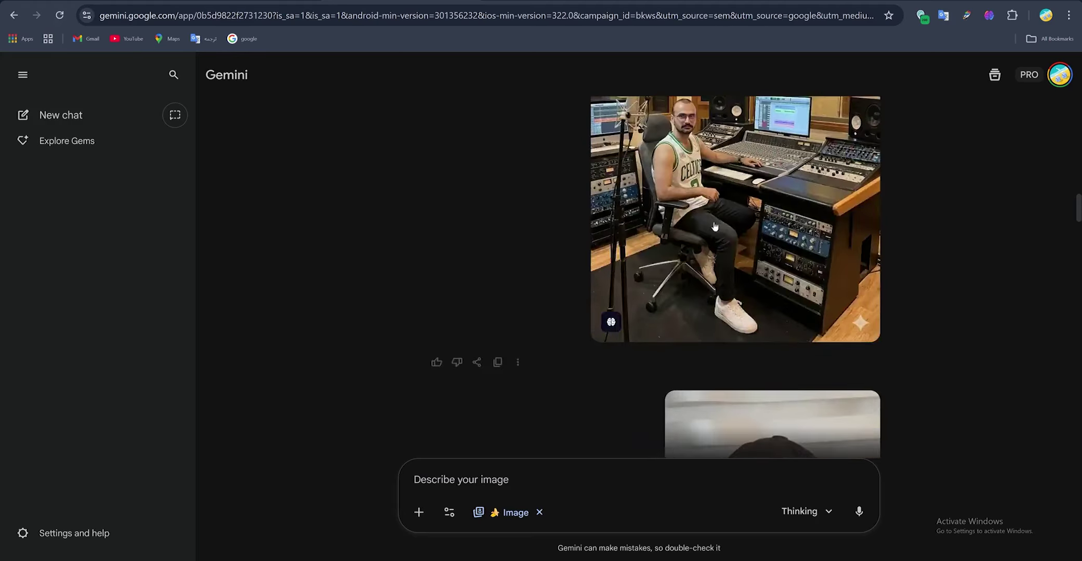
scroll(715, 226, down, 10)
scroll(714, 226, up, 6)
scroll(715, 226, down, 6)
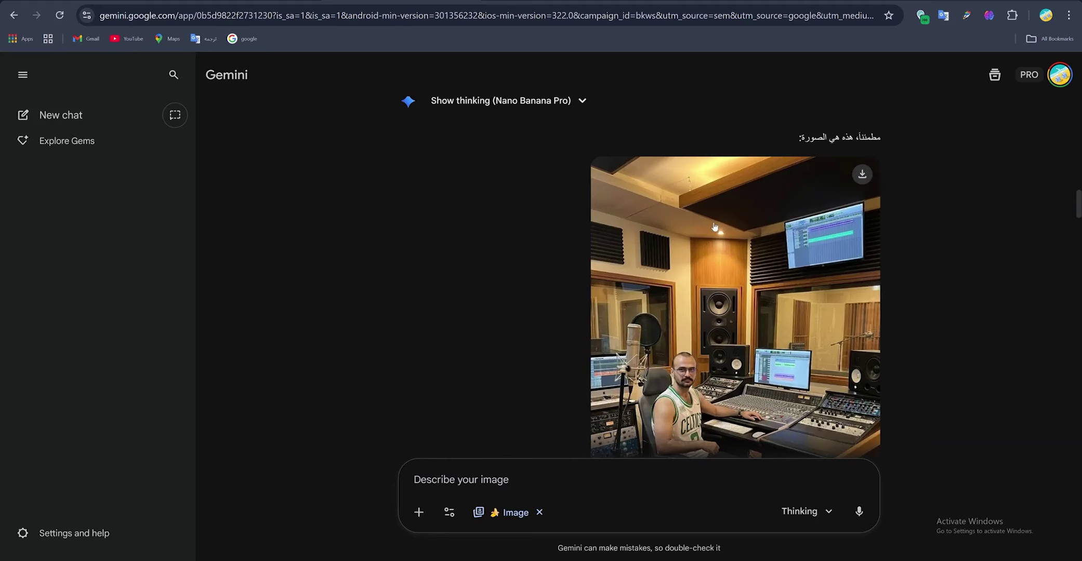
scroll(715, 226, up, 5)
scroll(727, 234, down, 4)
scroll(805, 249, up, 5)
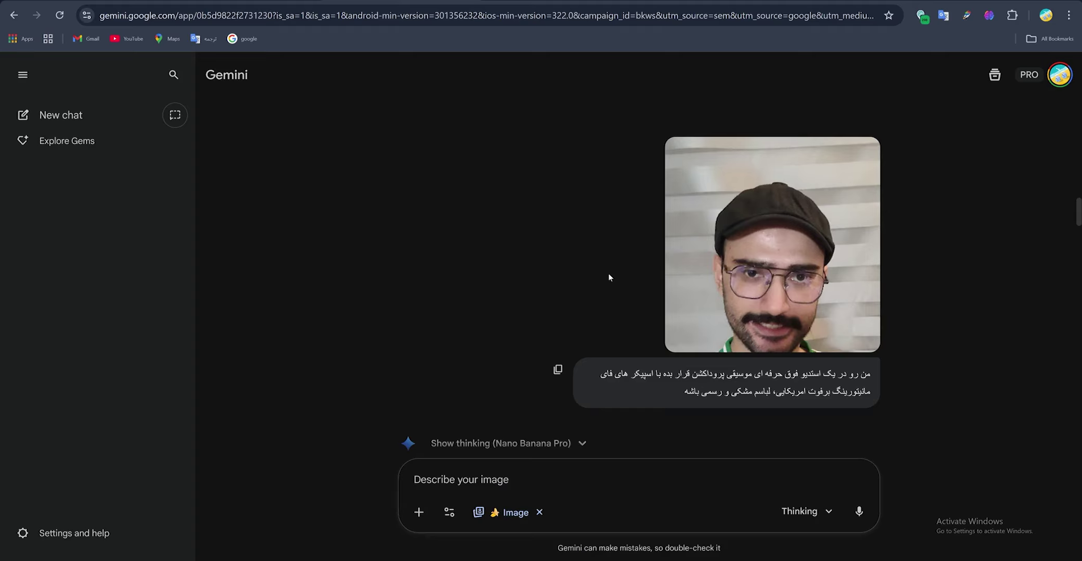
- Examine the music production studio prompt for the flat-cap portrait and the generated image in formal black clothes
scroll(572, 221, down, 5)
scroll(577, 234, up, 1)
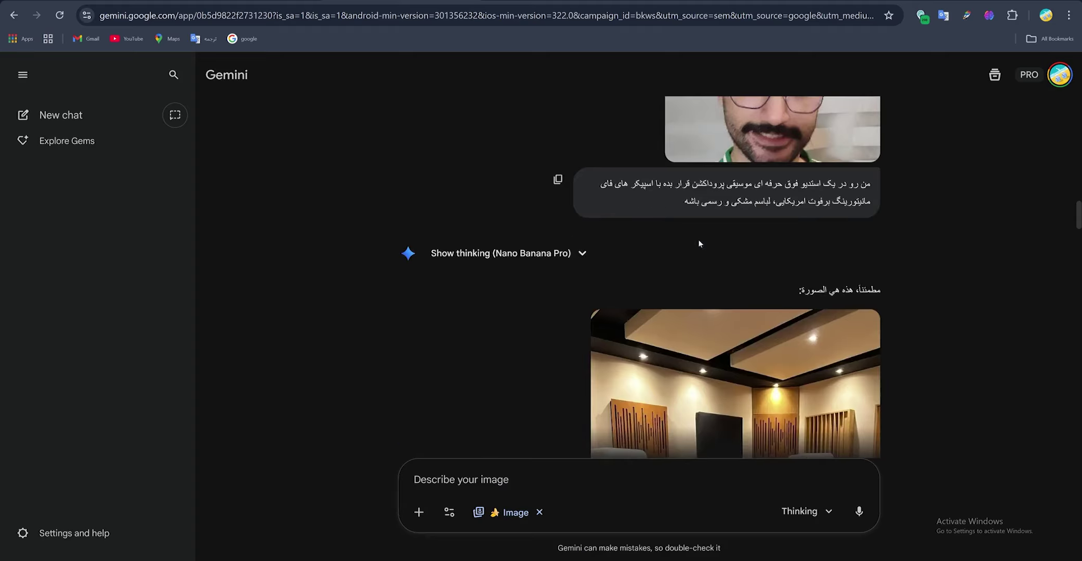
scroll(675, 247, down, 4)
scroll(417, 277, down, 3)
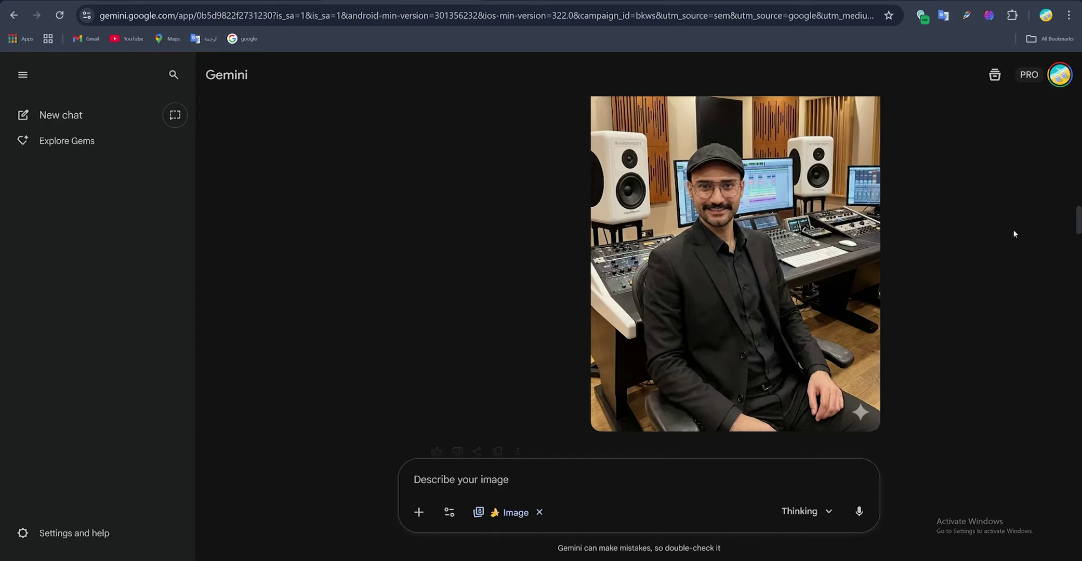
- Examine the follow-up prompt for an electric guitar in the same studio and its generated image
scroll(711, 197, down, 8)
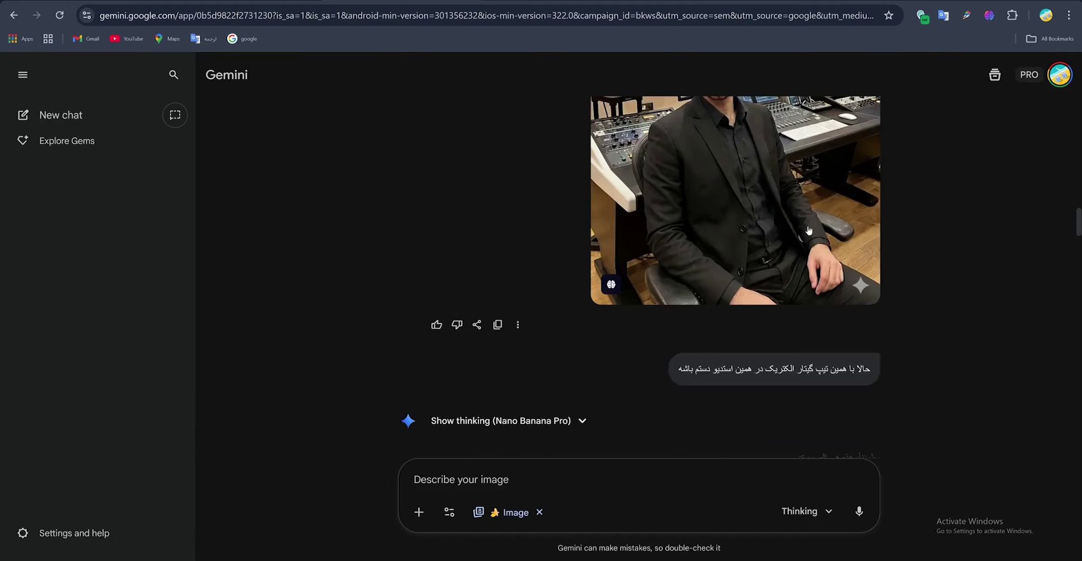
scroll(811, 228, up, 2)
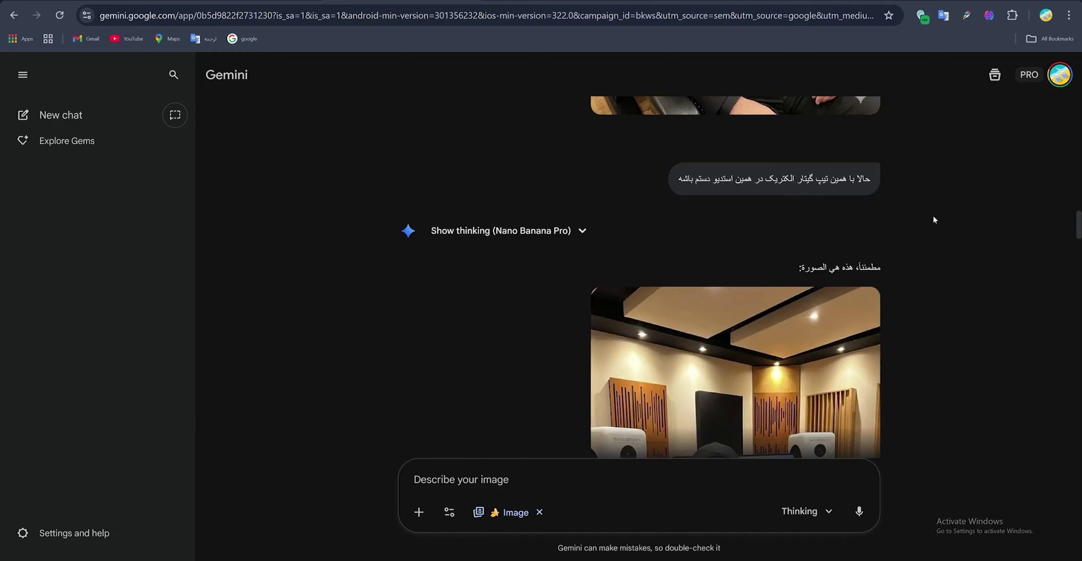
scroll(969, 267, down, 12)
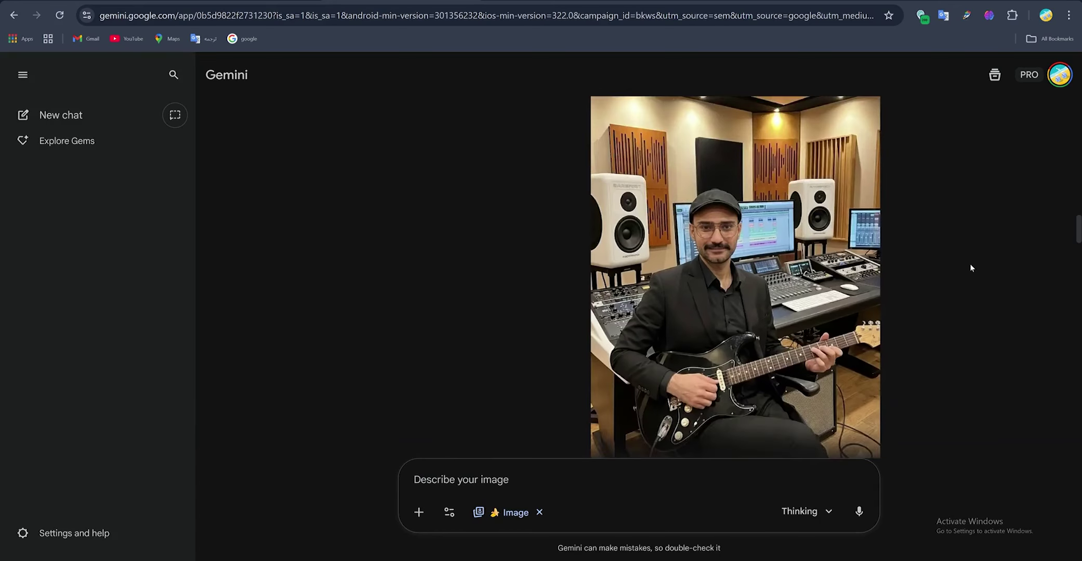
scroll(969, 268, up, 2)
scroll(969, 267, down, 7)
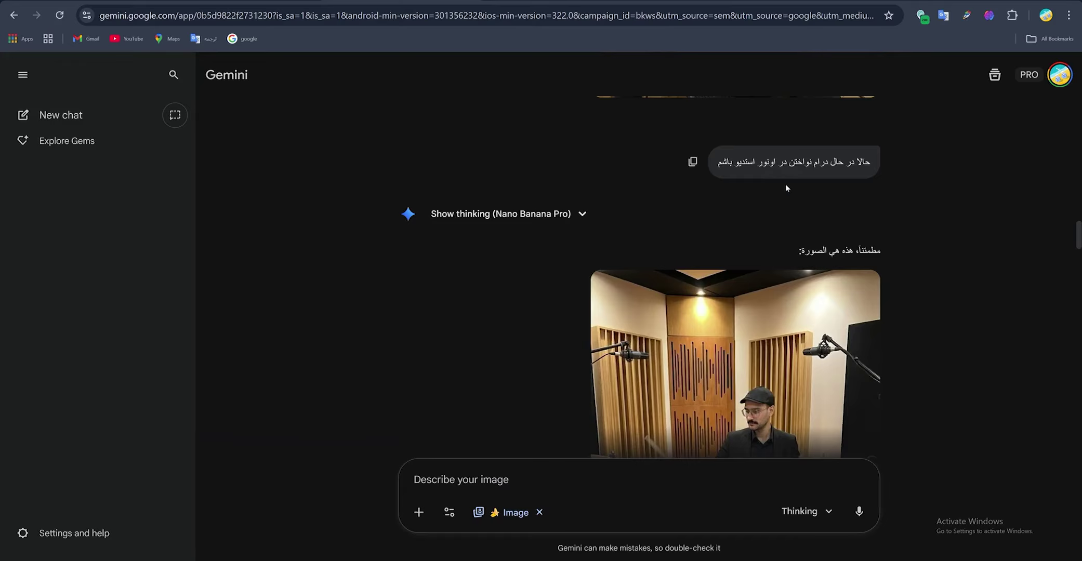
- Examine the generated drumming image, the vocal-studio trumpet prompt and the resulting trumpet image
scroll(786, 188, down, 4)
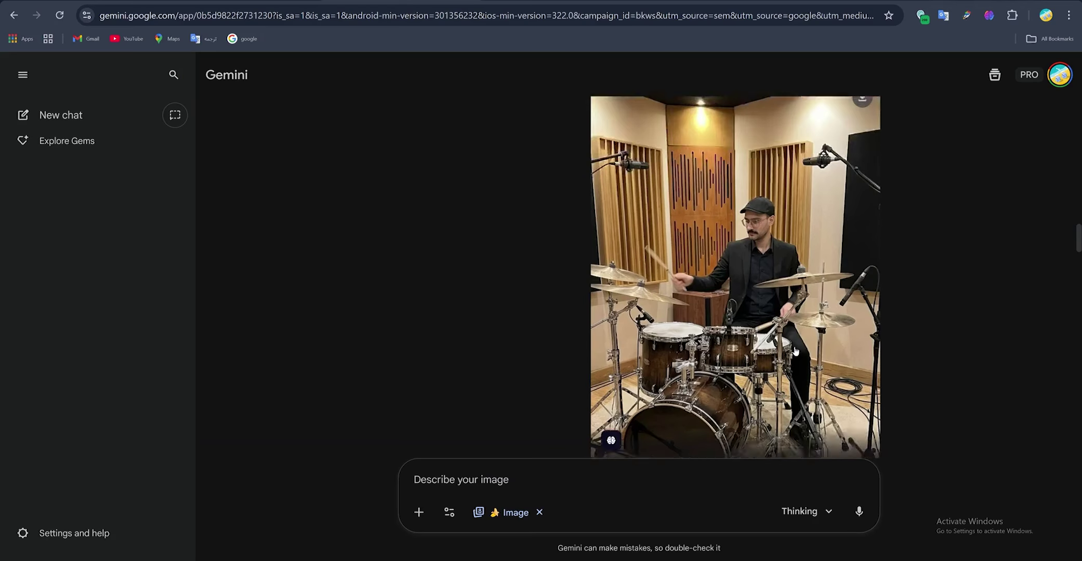
scroll(802, 316, up, 1)
scroll(803, 315, down, 10)
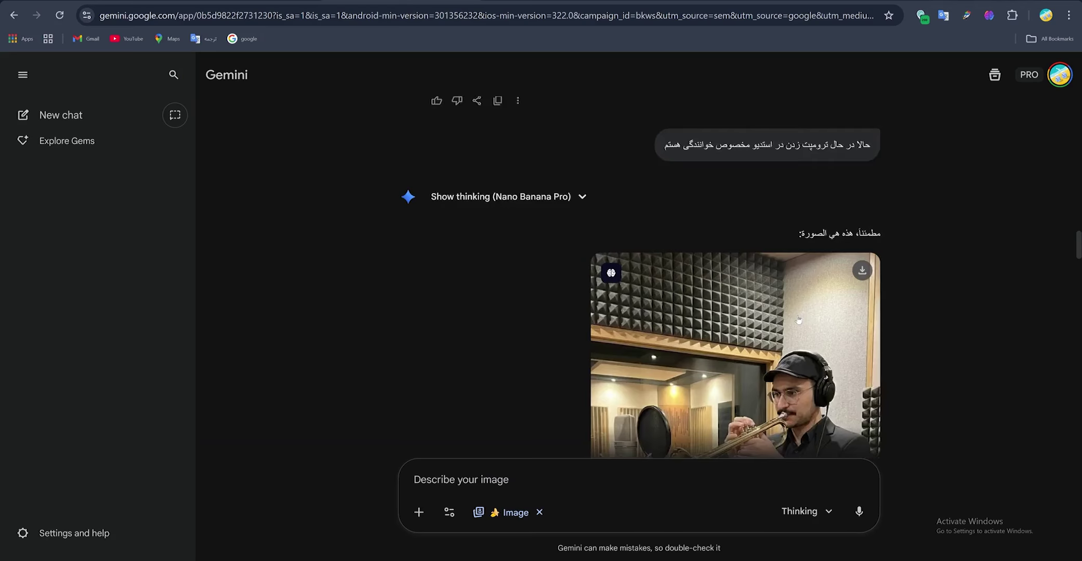
scroll(800, 312, up, 4)
scroll(800, 322, down, 4)
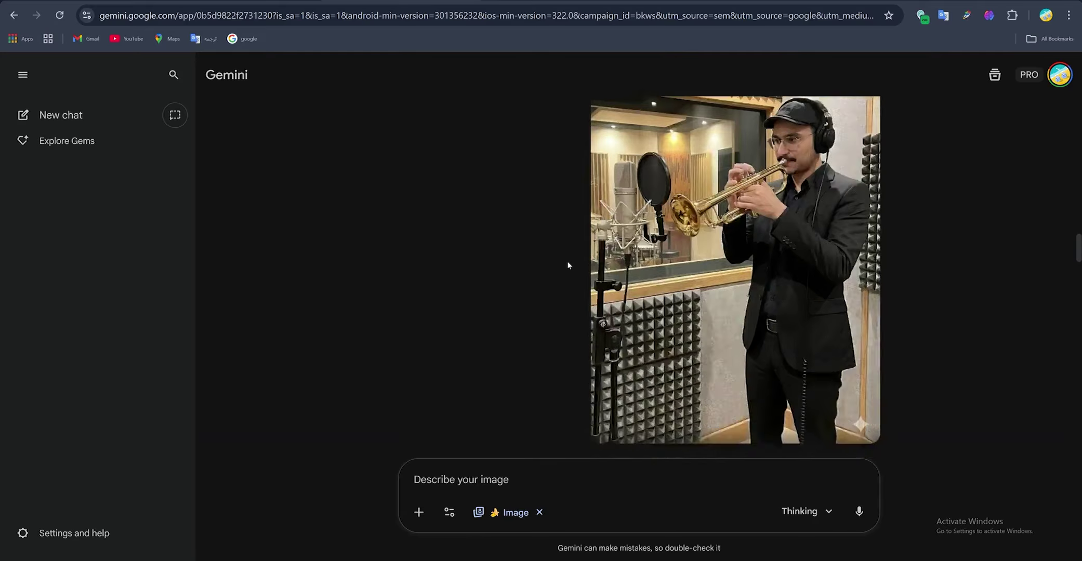
- Examine the generated vocal-booth singing images and the follow-up prompt asking to fix the duplicated microphone
scroll(826, 288, down, 8)
scroll(826, 288, down, 6)
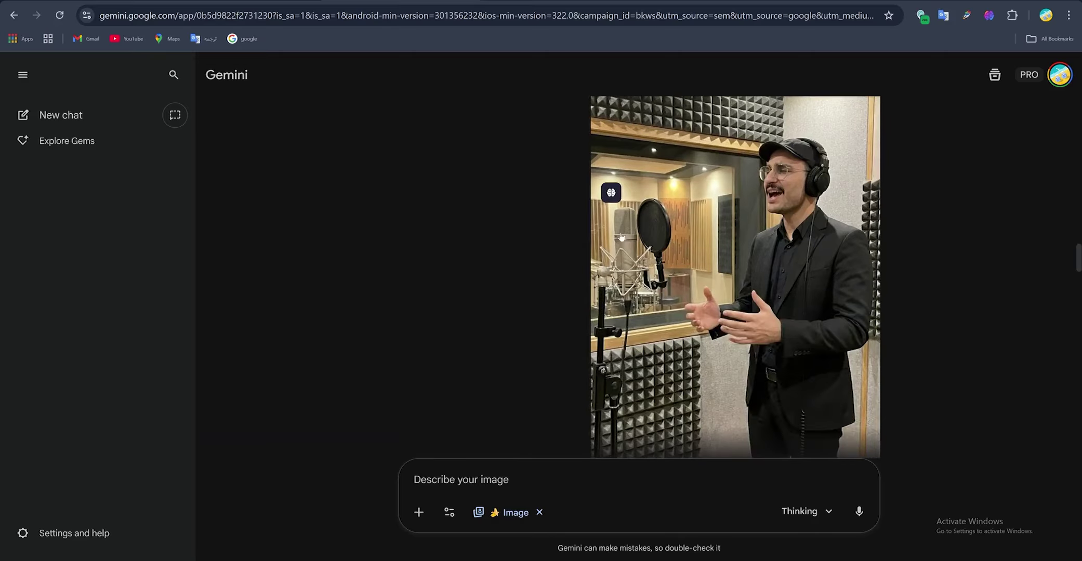
scroll(691, 368, up, 4)
scroll(690, 368, down, 5)
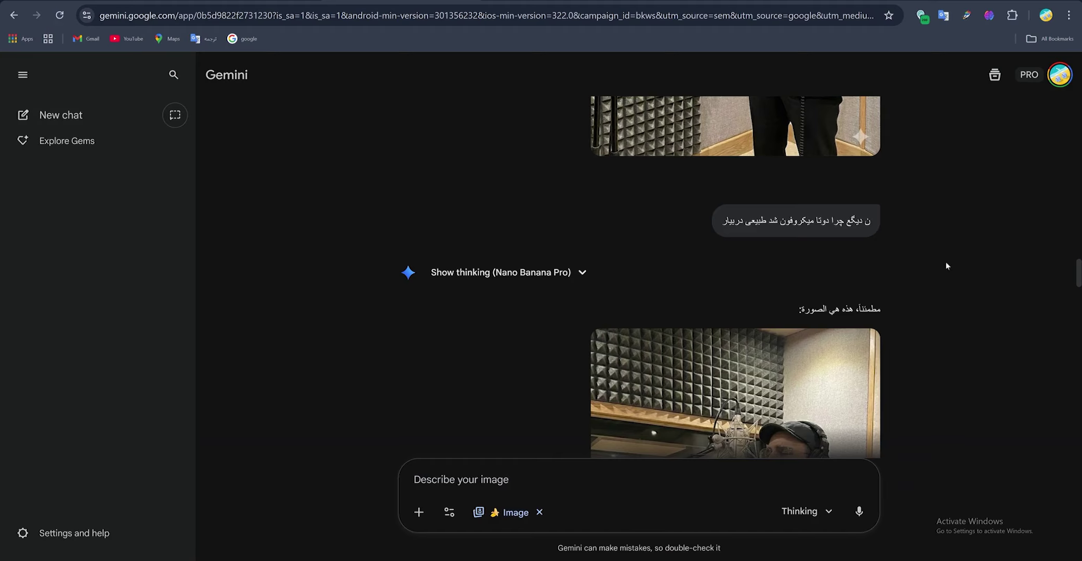
scroll(939, 266, down, 4)
scroll(922, 289, down, 2)
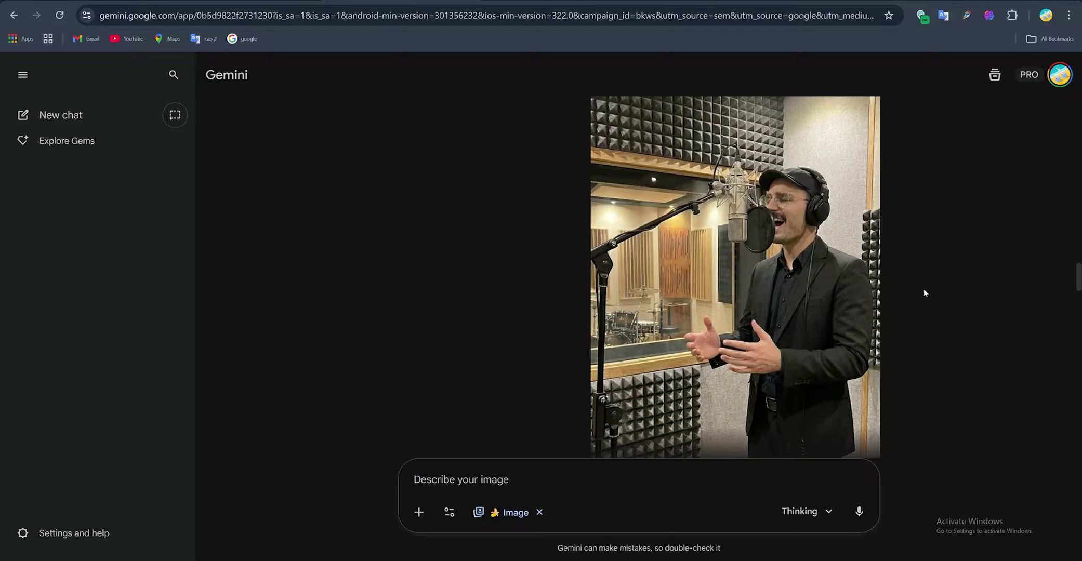
- Examine the vocal-booth singing image, then the prompt for playing a PRS electric guitar beside a female-fronted gothic metal band and its generated image
scroll(922, 322, up, 2)
scroll(779, 229, down, 2)
scroll(918, 278, down, 4)
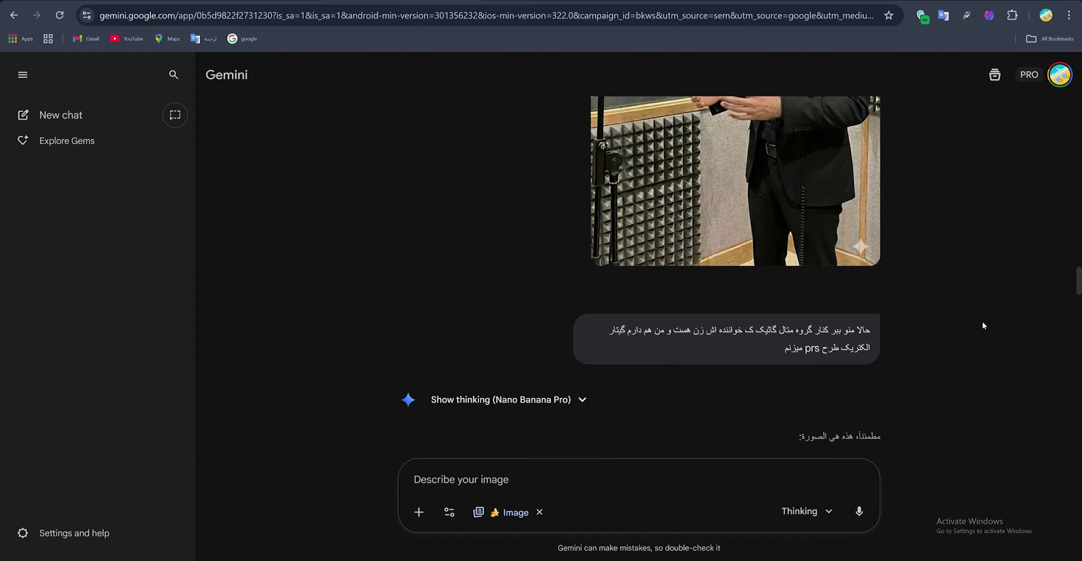
scroll(977, 351, down, 5)
scroll(881, 151, up, 4)
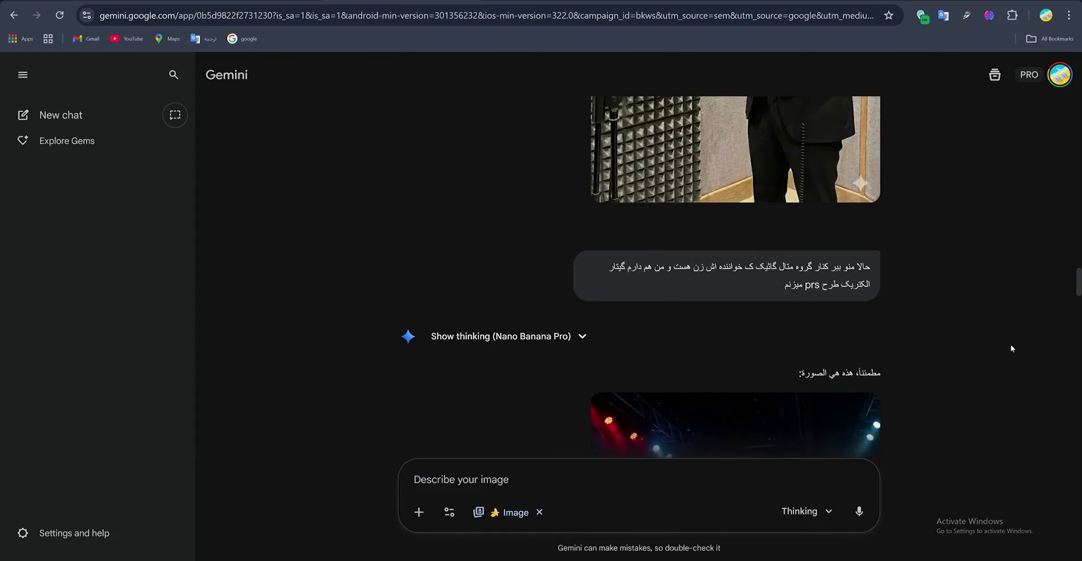
scroll(1010, 345, down, 8)
scroll(848, 285, up, 3)
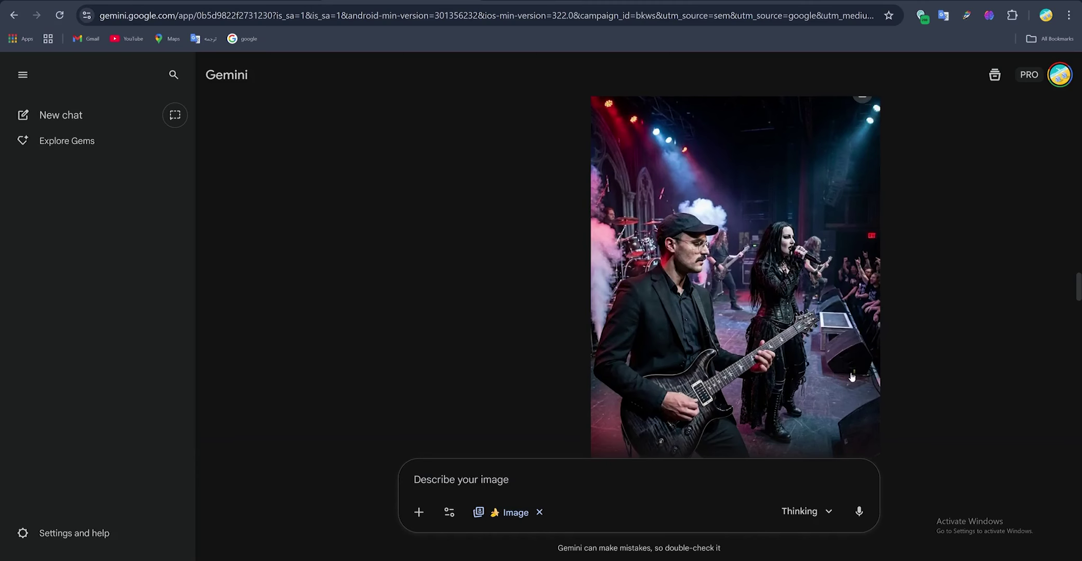
scroll(917, 340, up, 6)
scroll(918, 341, down, 10)
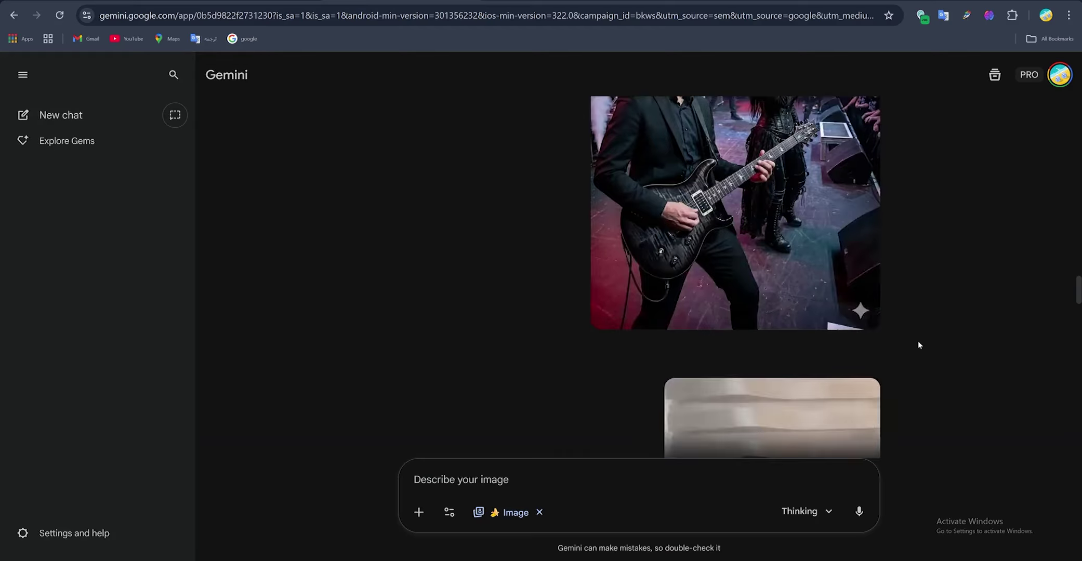
- Examine the revised gothic metal stage image and the follow-up prompt asking to correct the small head
scroll(787, 322, up, 3)
scroll(834, 264, down, 3)
scroll(838, 266, down, 8)
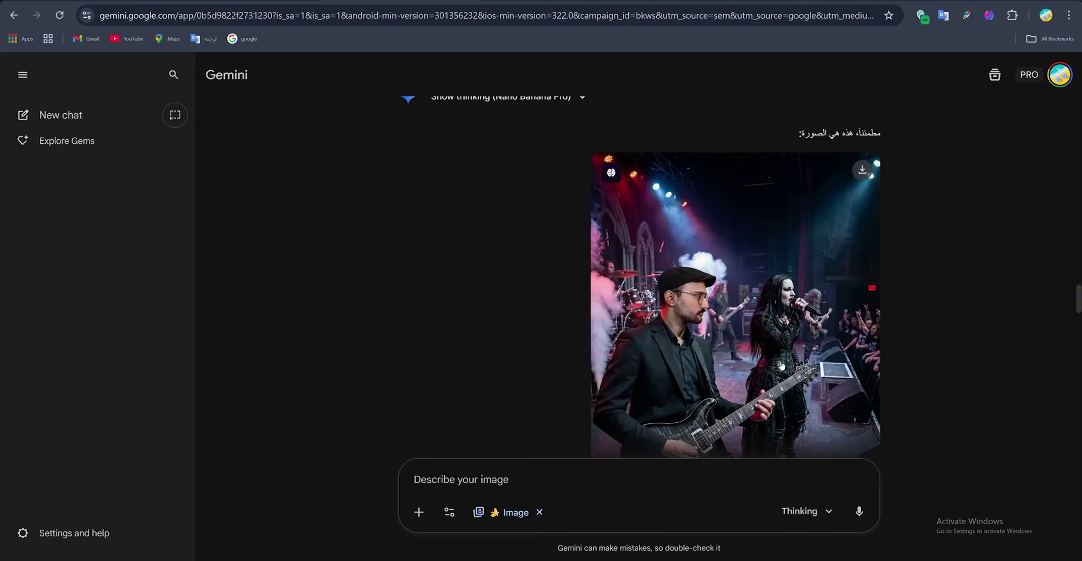
scroll(782, 366, down, 1)
scroll(640, 276, up, 5)
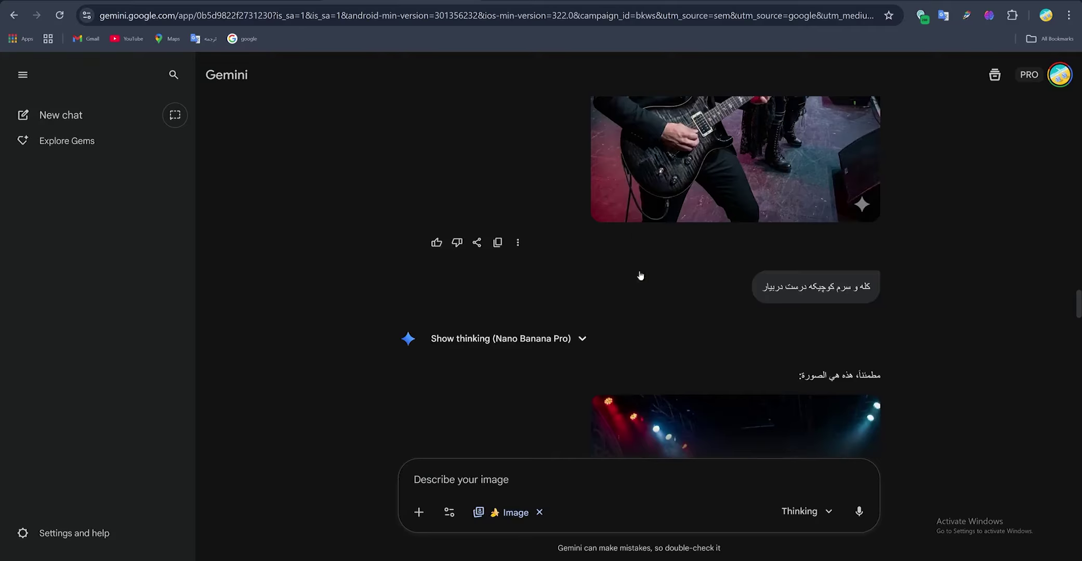
scroll(671, 342, down, 6)
- Examine the front-angle concert prompt with its studio reference photo, the generated stage image and the front-view gothic band prompt
scroll(671, 343, down, 6)
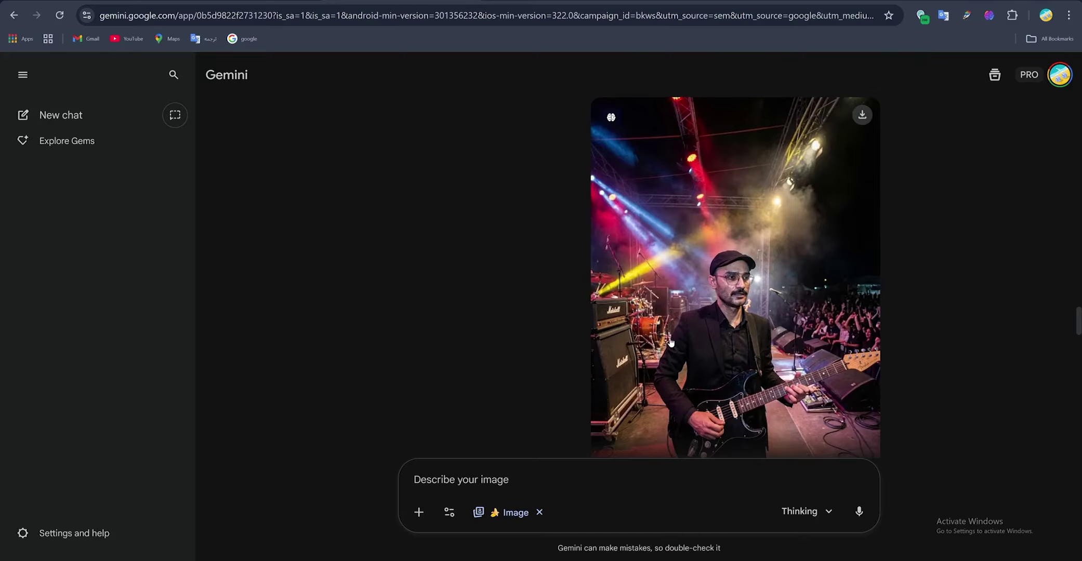
scroll(670, 343, up, 5)
scroll(670, 343, down, 5)
scroll(670, 343, up, 5)
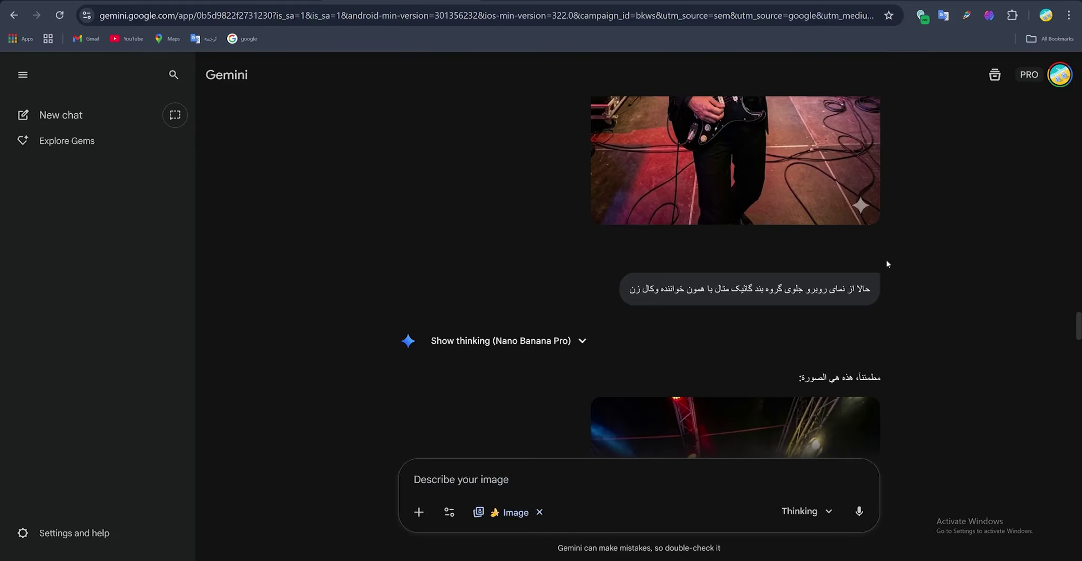
scroll(886, 263, down, 13)
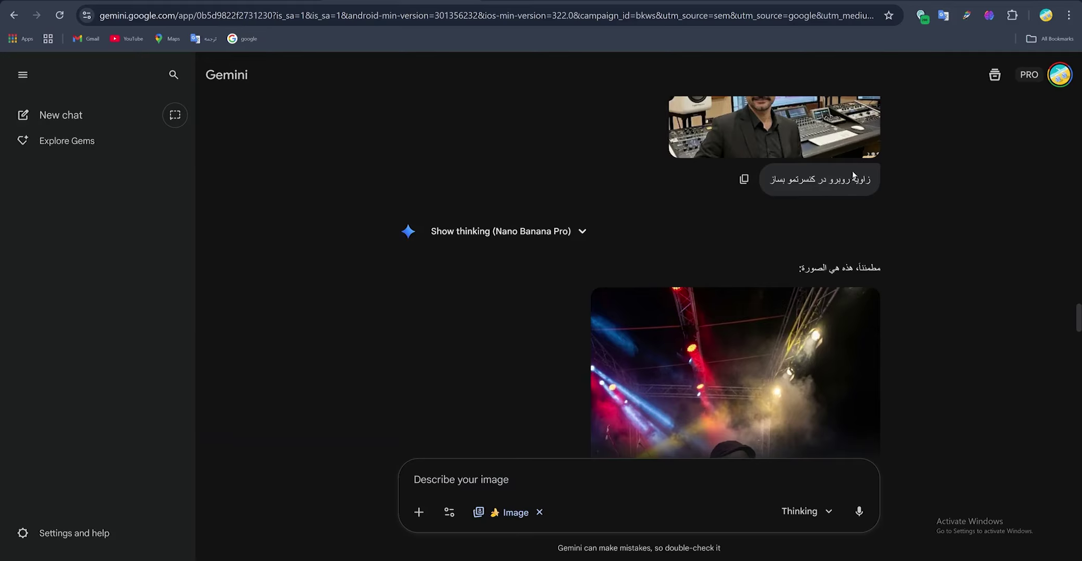
scroll(921, 321, down, 9)
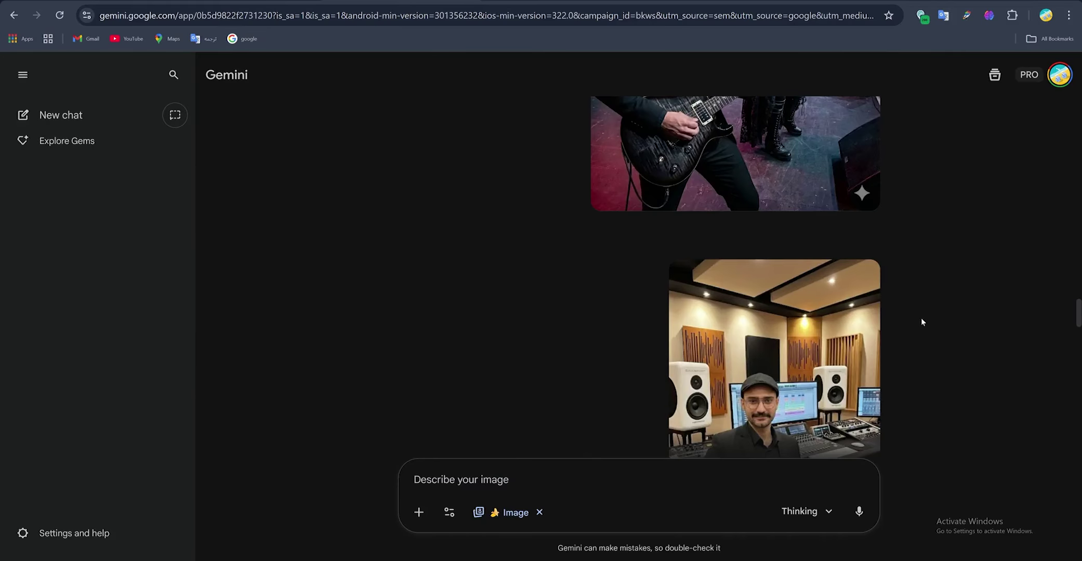
scroll(911, 293, down, 10)
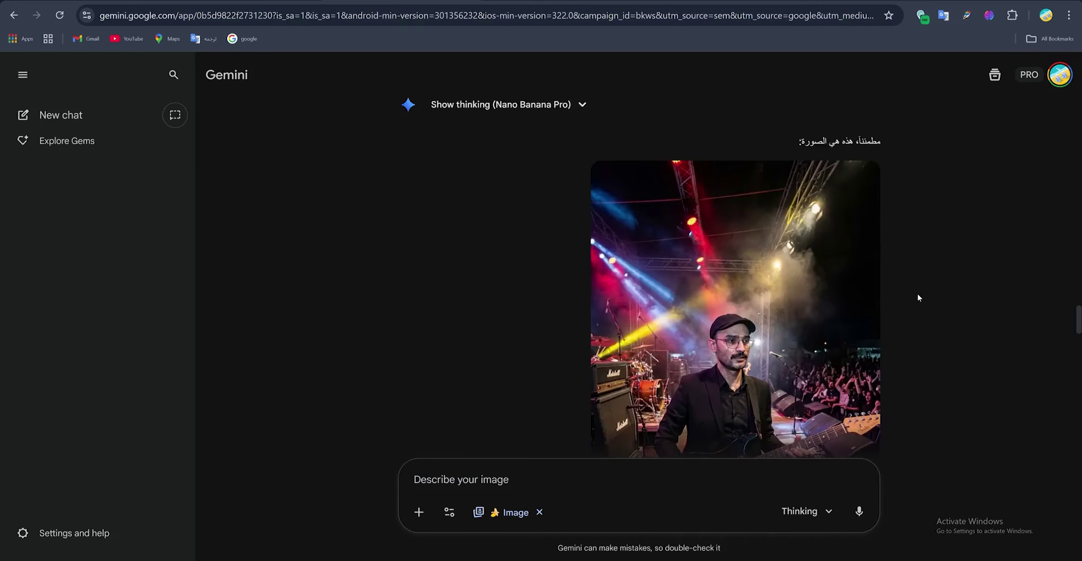
- Examine the prompt for a glowing YouTube thumbnail with "gemini 3 pro" above the hand and the generated thumbnail
scroll(421, 224, down, 6)
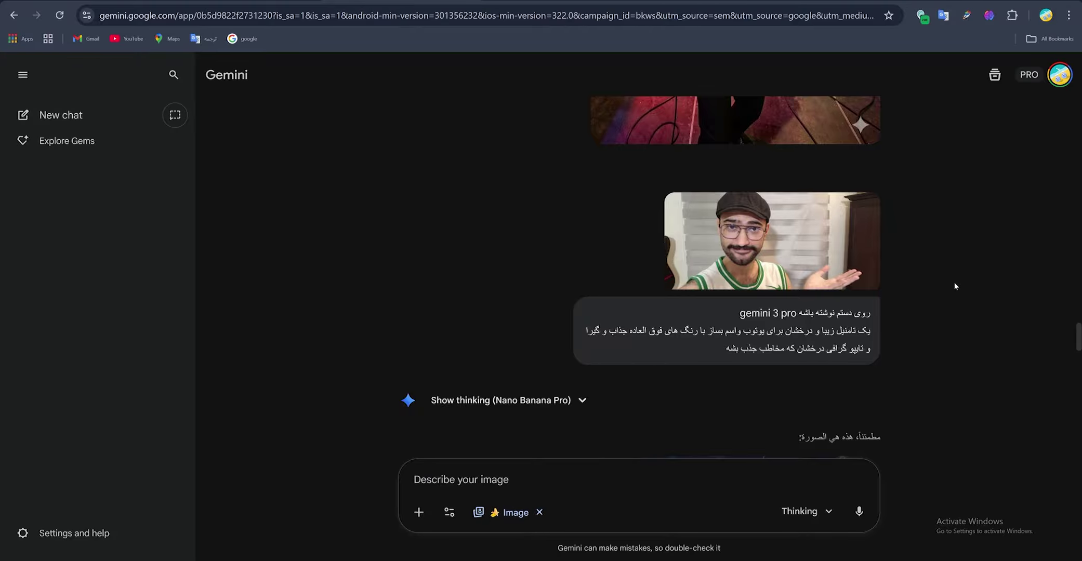
scroll(954, 283, down, 3)
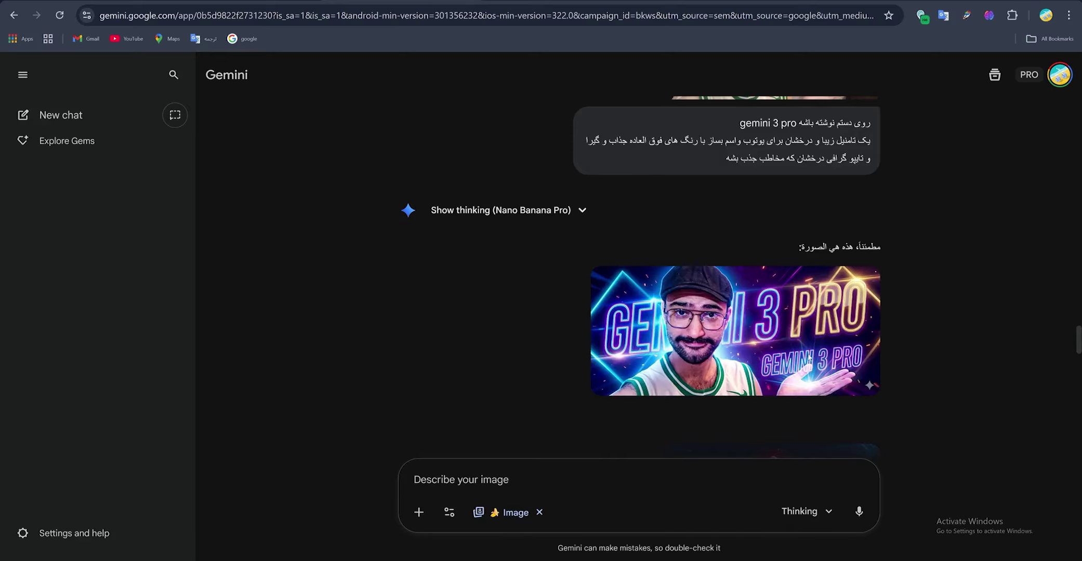
scroll(879, 350, down, 4)
scroll(879, 350, up, 4)
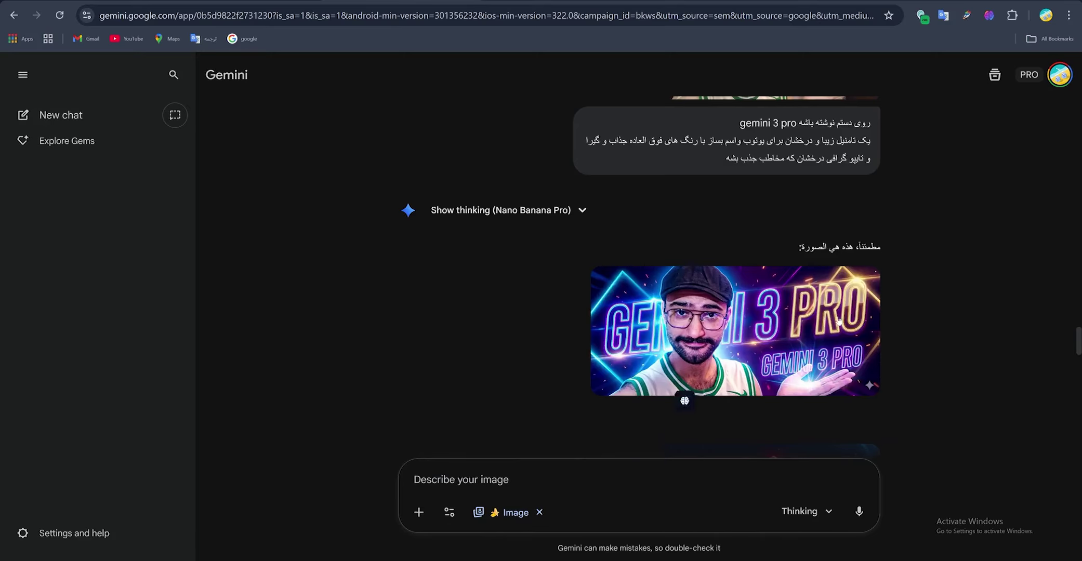
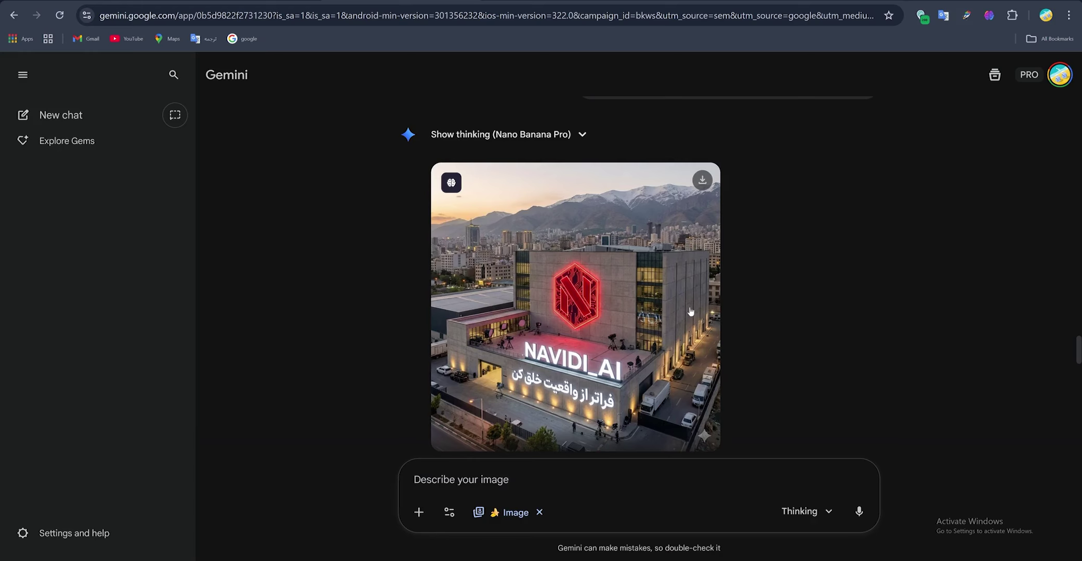
- Compare the generated NAVIDI_AI building exteriors and the prompts for making the logo red and placing the reference logo on the building
scroll(733, 320, up, 9)
scroll(734, 320, down, 4)
scroll(600, 285, up, 1)
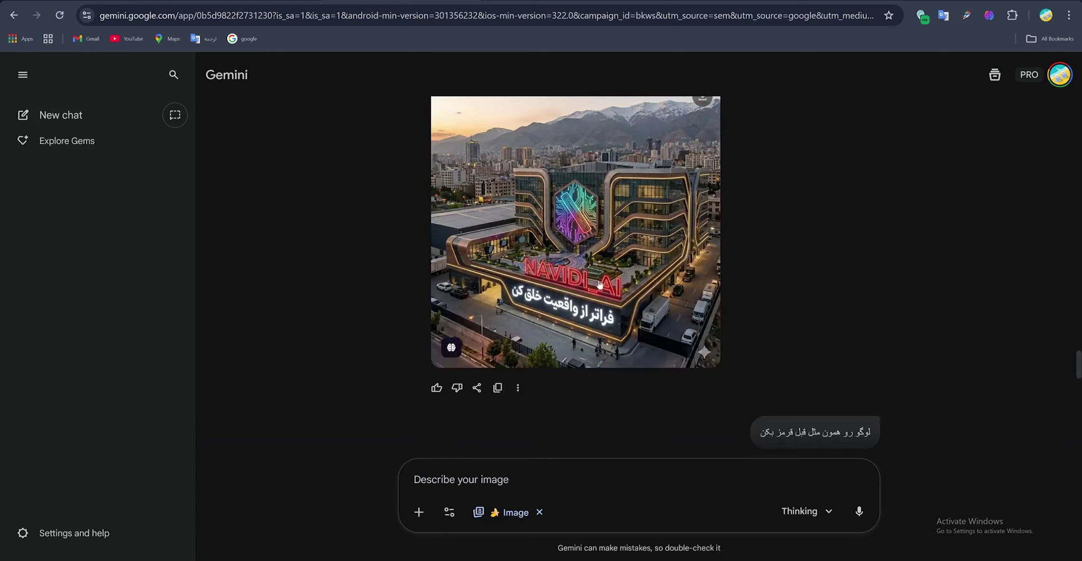
scroll(776, 404, down, 3)
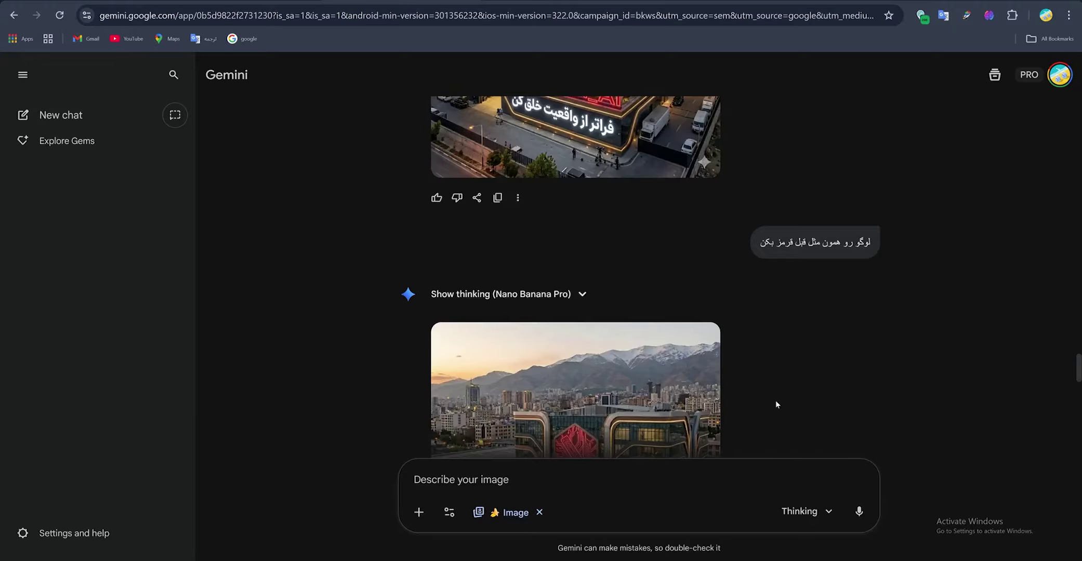
scroll(775, 400, down, 4)
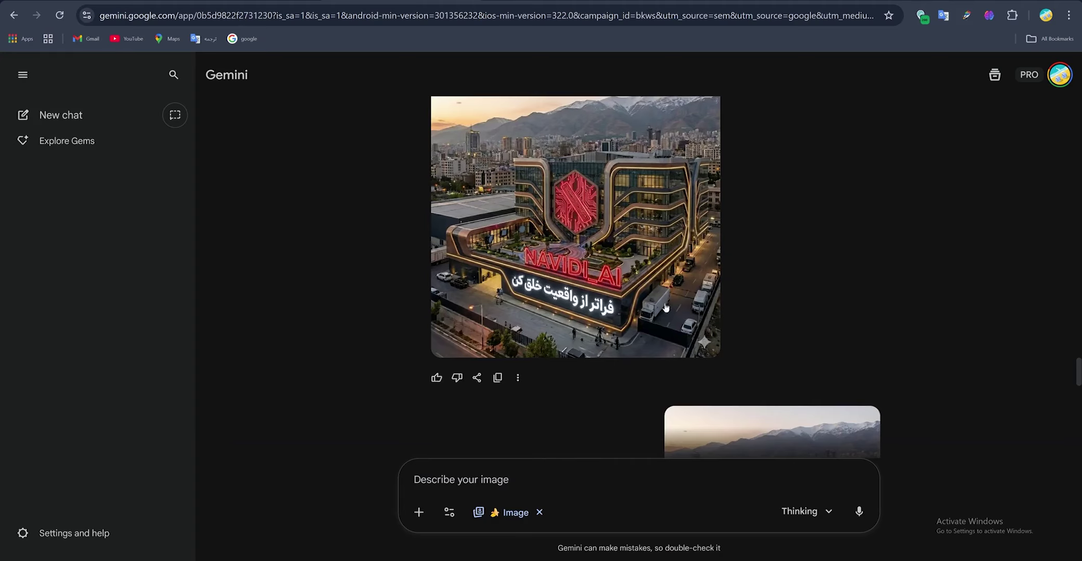
scroll(736, 313, down, 5)
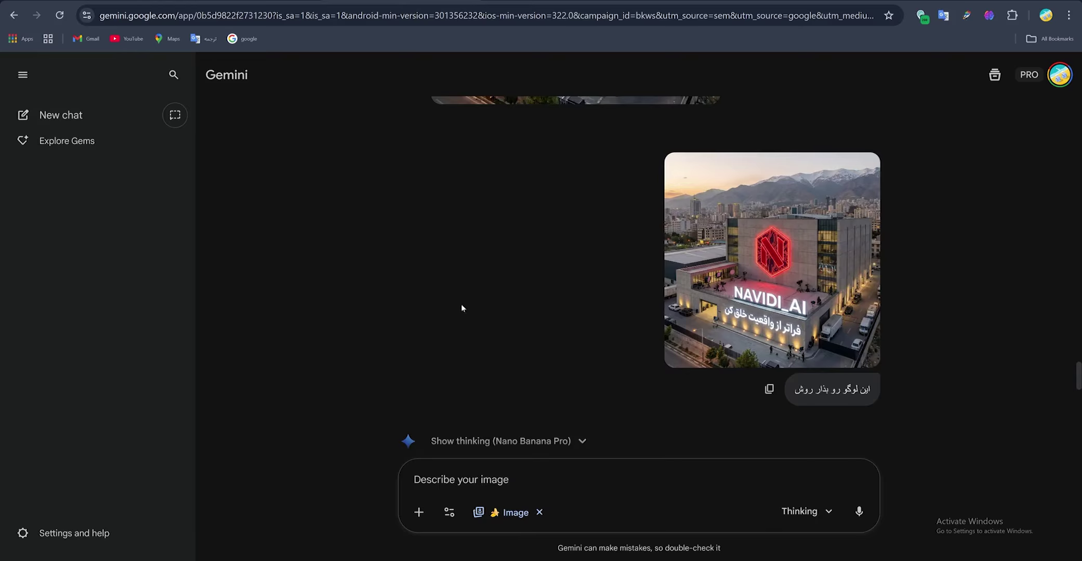
scroll(462, 308, down, 6)
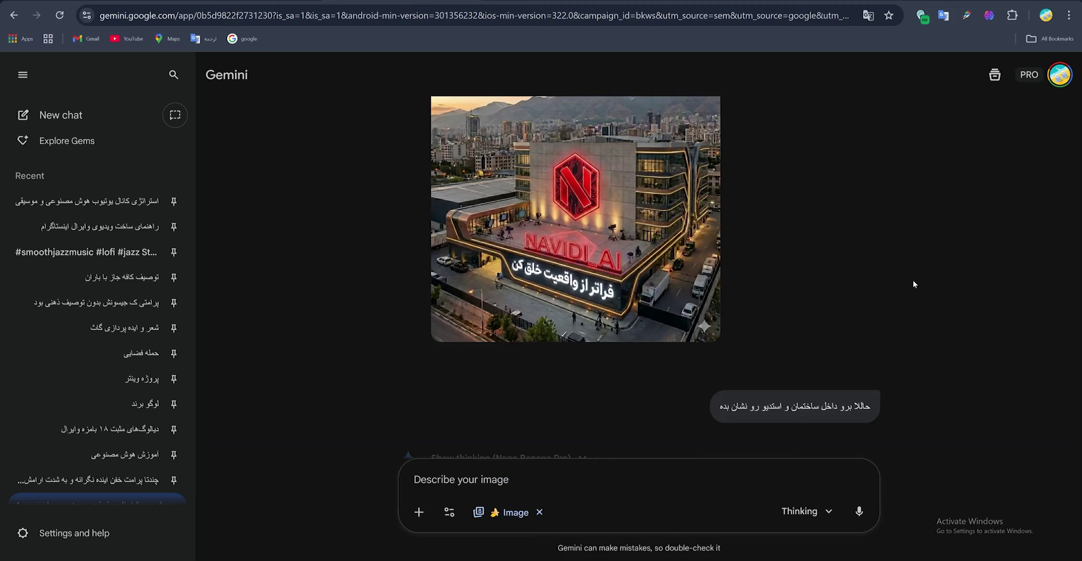
- Examine the prompt to go inside the building and show the studio, along with the generated interior image
scroll(913, 280, down, 2)
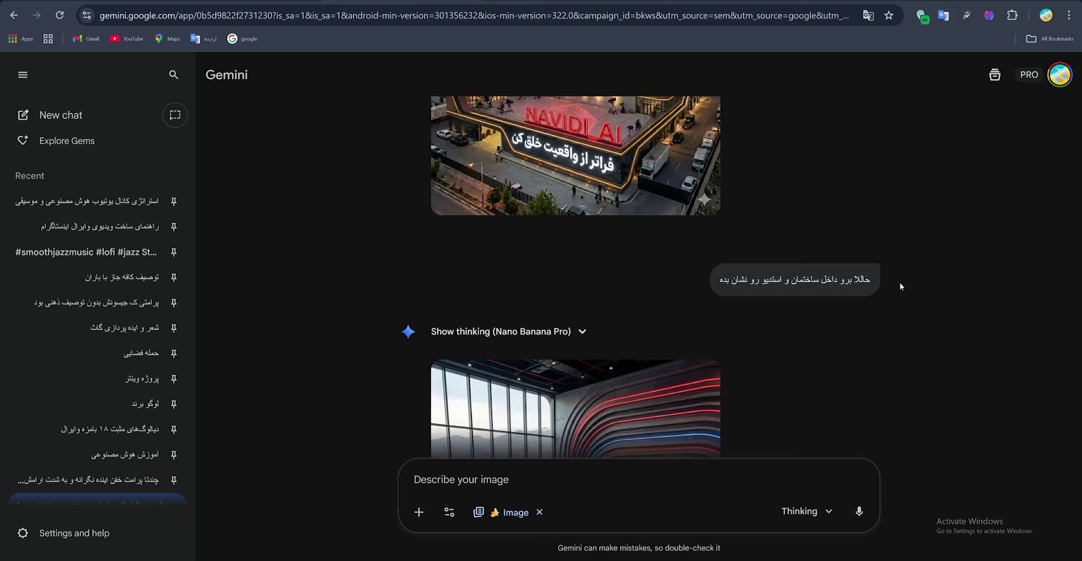
scroll(891, 282, down, 3)
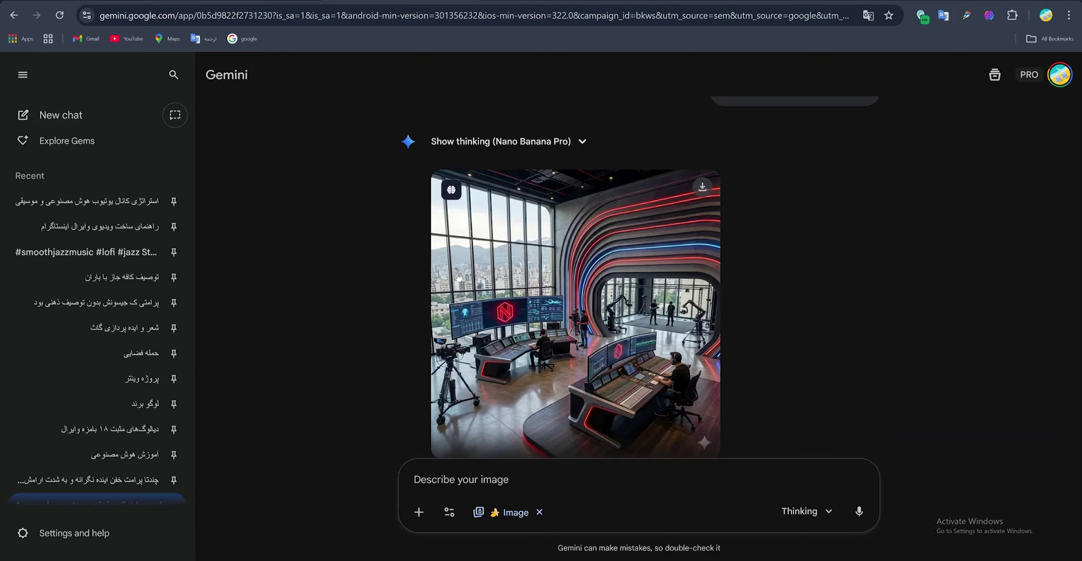
scroll(474, 269, up, 6)
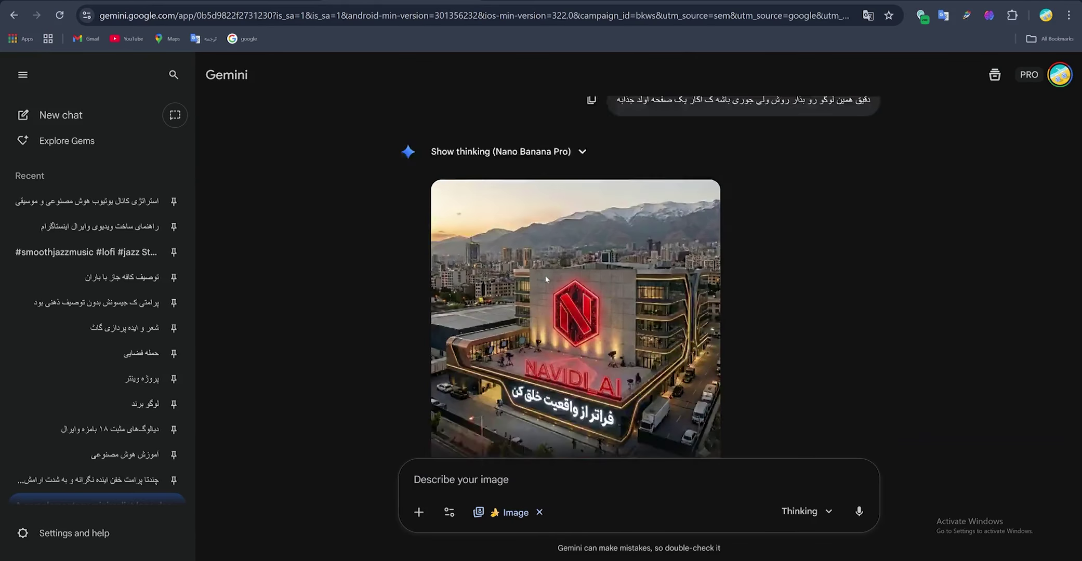
scroll(529, 202, down, 1)
scroll(547, 166, down, 5)
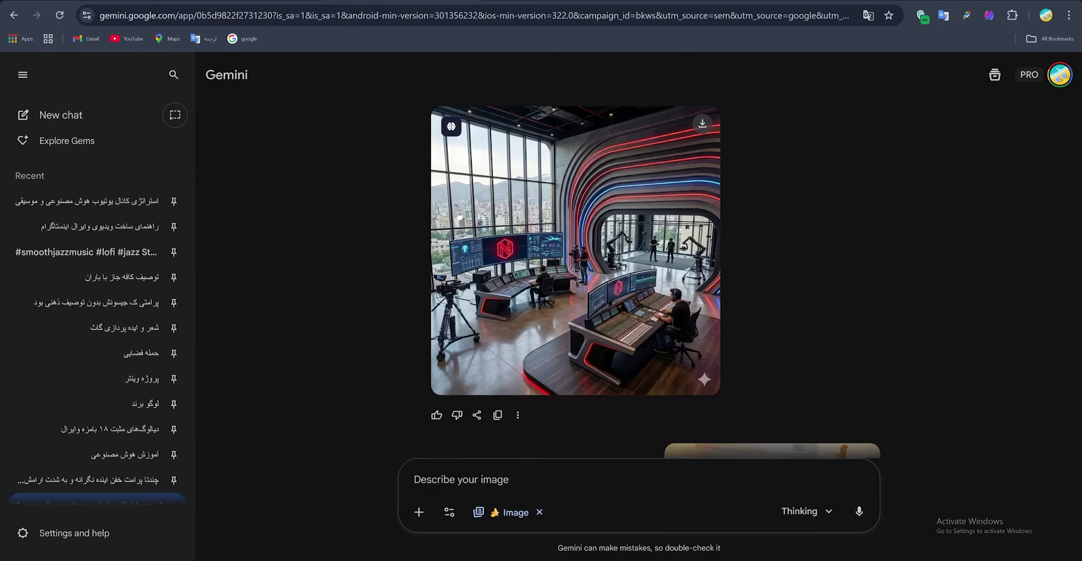
- Compare the generated studio interior with the building exterior and the exact-logo prompt that produced it
scroll(491, 242, up, 6)
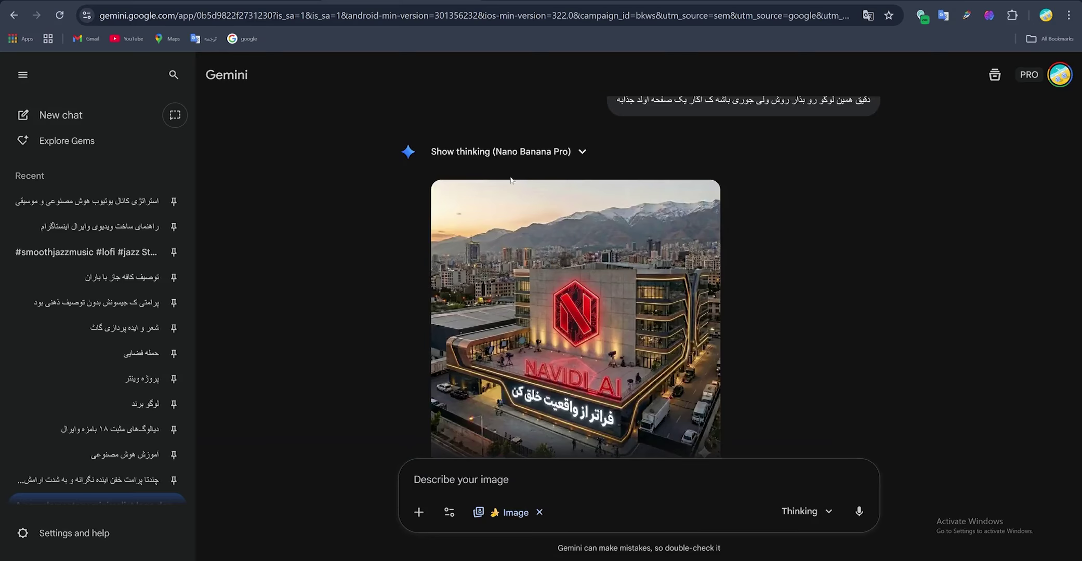
scroll(510, 180, down, 7)
scroll(493, 283, up, 4)
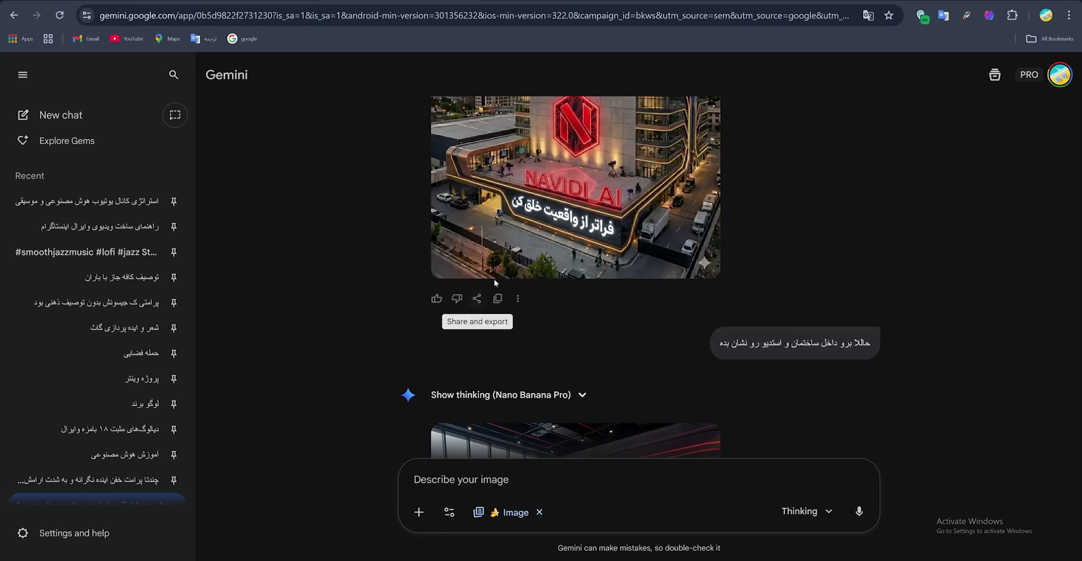
scroll(494, 281, up, 3)
scroll(531, 323, down, 8)
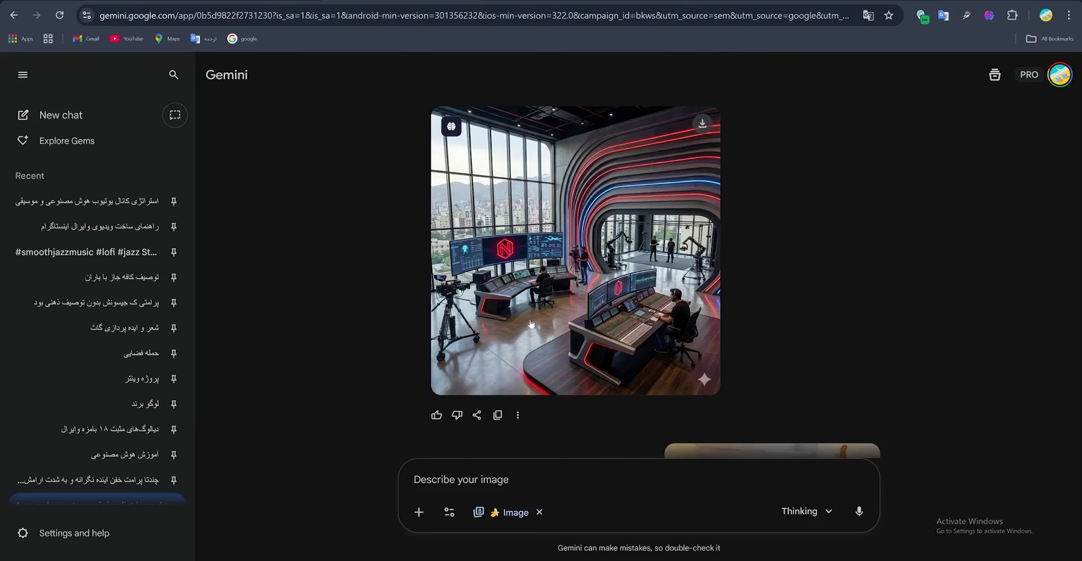
scroll(526, 317, up, 2)
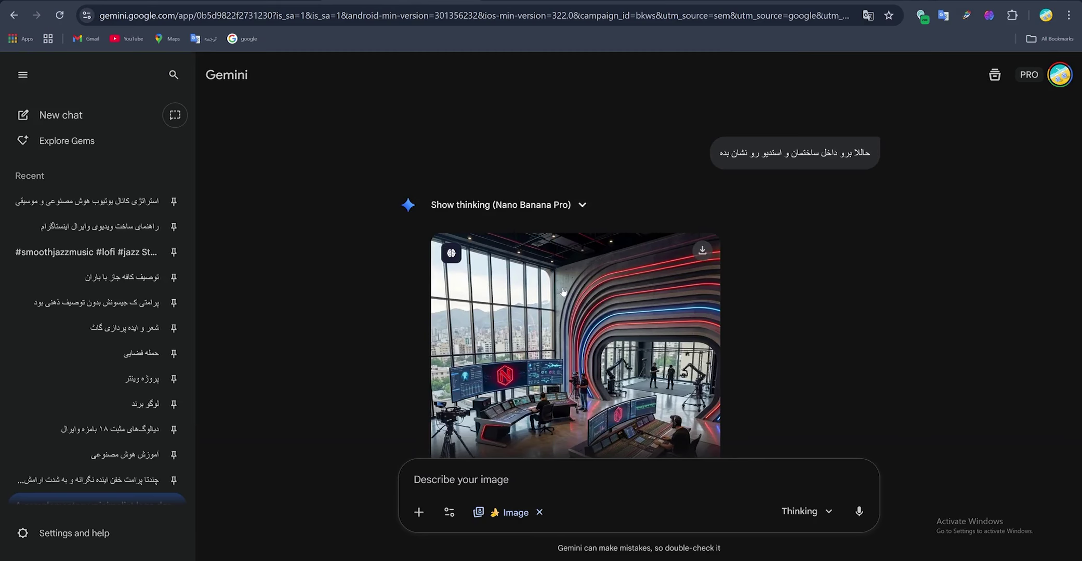
scroll(562, 323, down, 1)
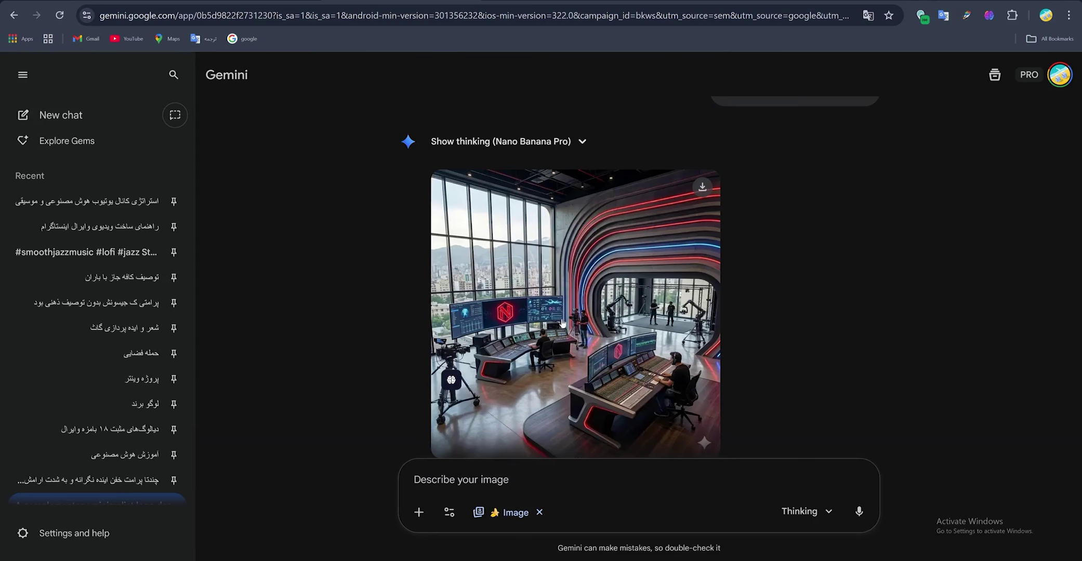
scroll(553, 327, up, 5)
scroll(553, 327, up, 3)
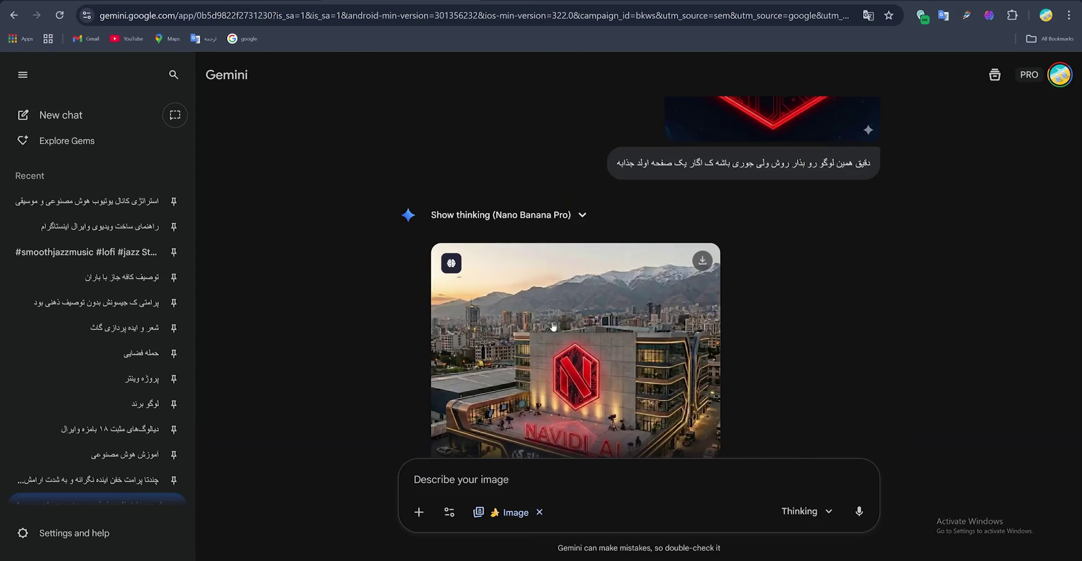
scroll(582, 312, down, 10)
scroll(630, 292, up, 1)
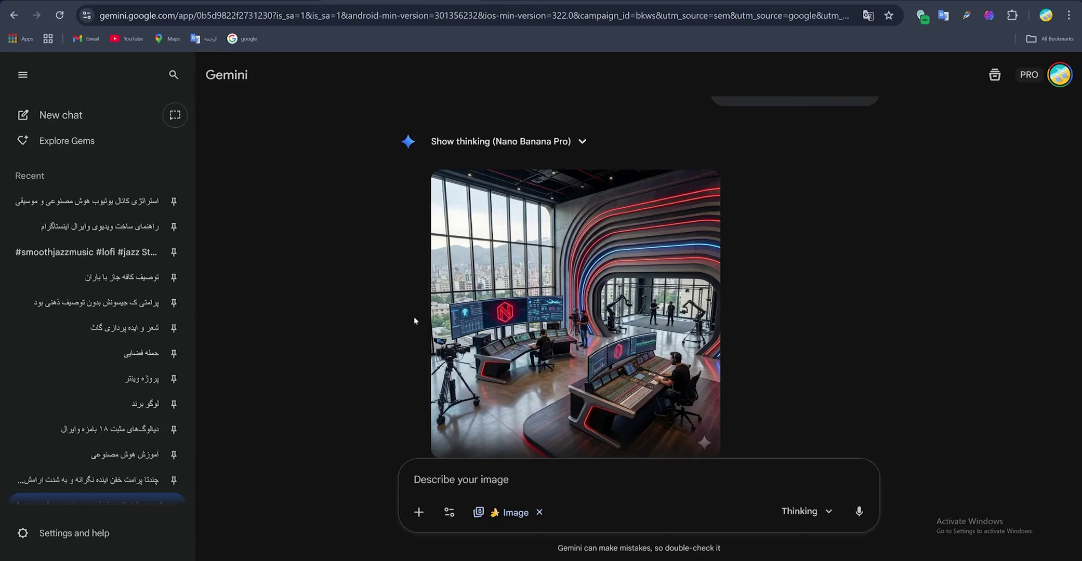
- Examine the management-office prompt for a formal black suit, its generated image and the follow-up prompt to show the different sections
scroll(520, 312, down, 6)
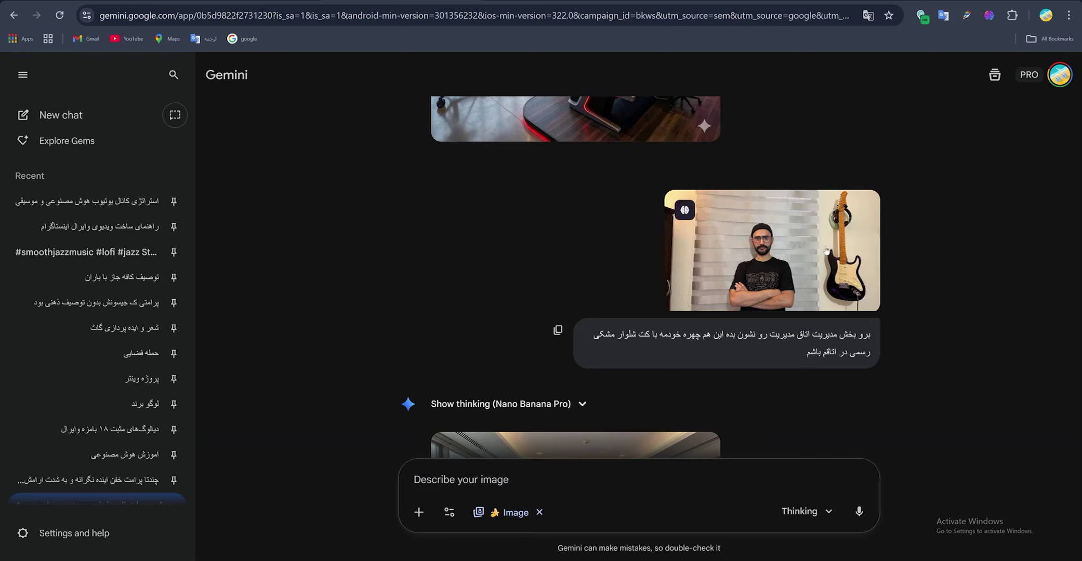
scroll(693, 368, down, 4)
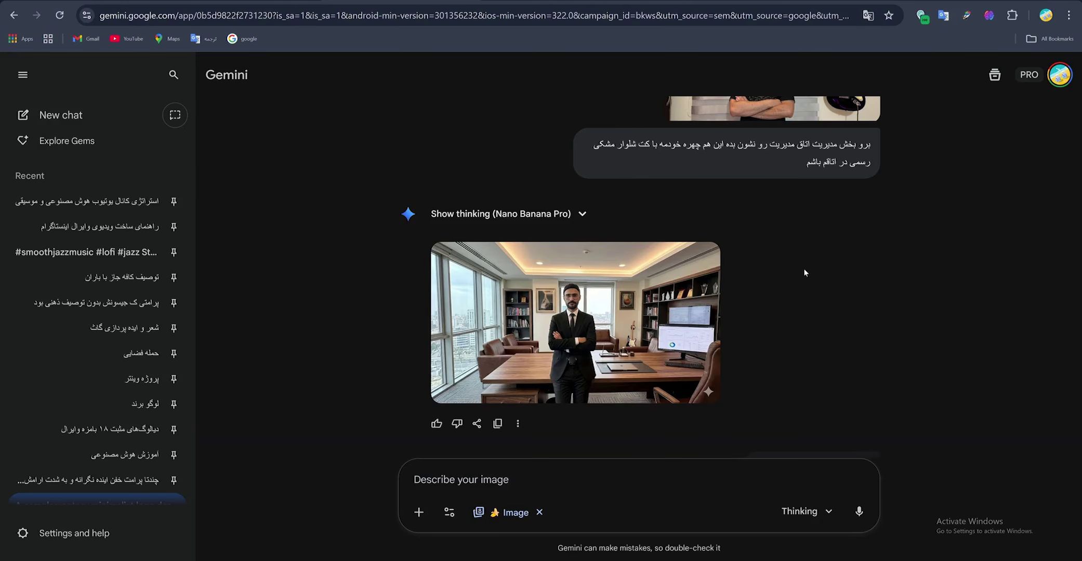
scroll(810, 273, down, 2)
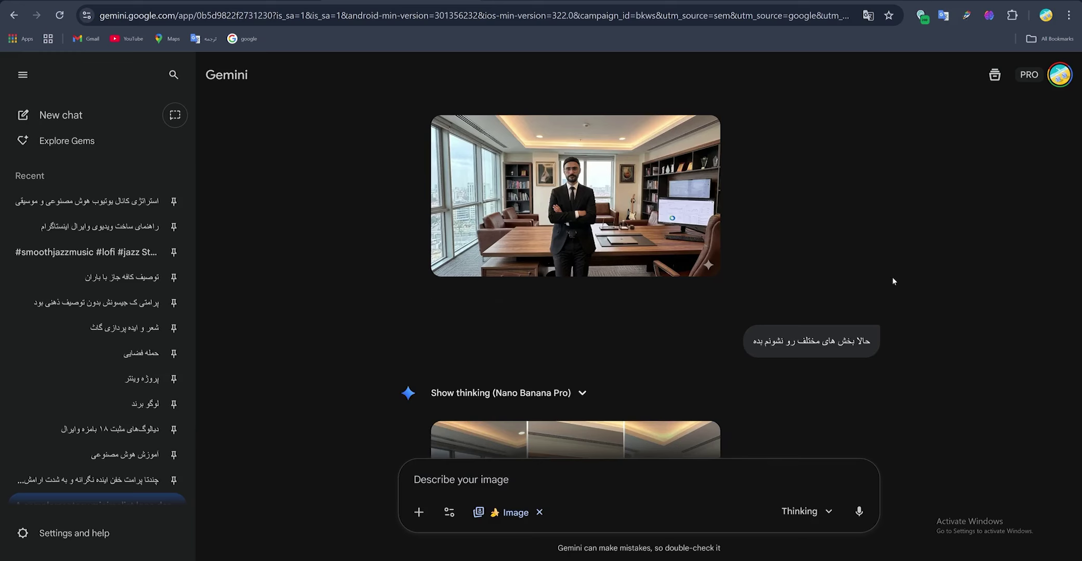
scroll(892, 281, up, 2)
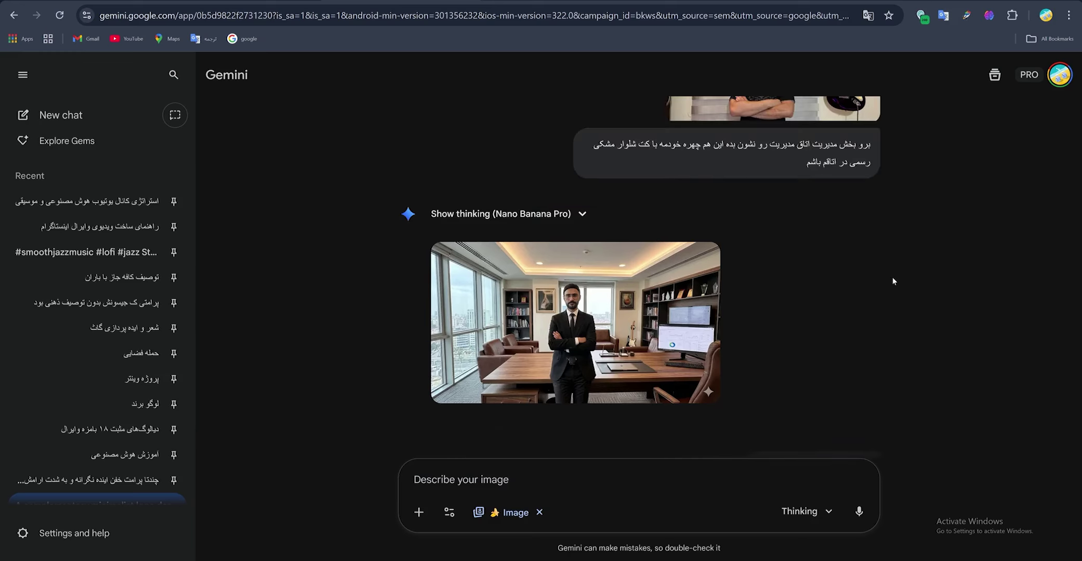
- Compare the reference portrait with the generated management-office image, and examine the three-part image of the office's different sections
scroll(893, 277, up, 3)
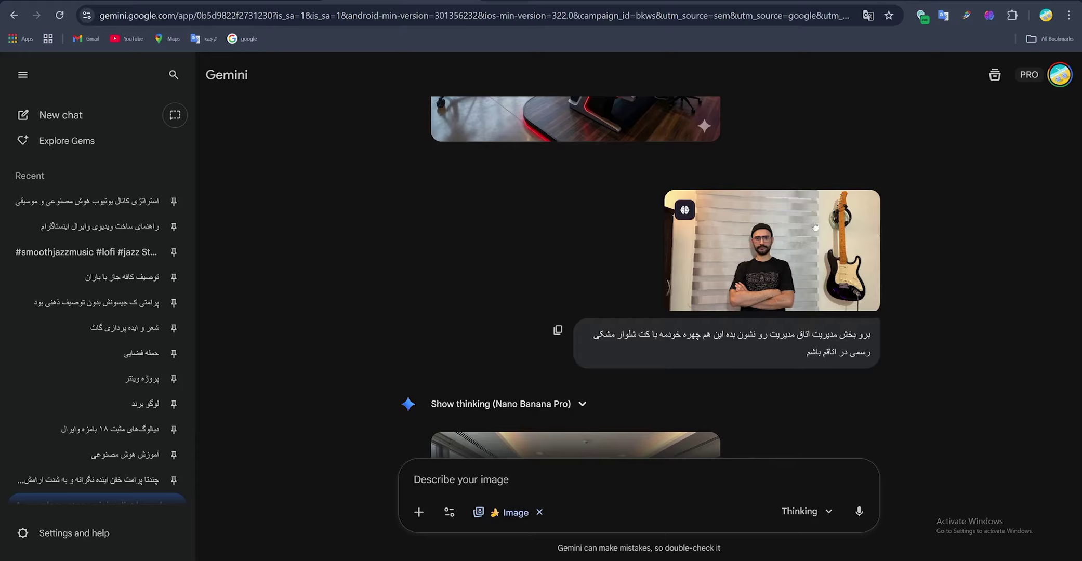
scroll(816, 227, down, 3)
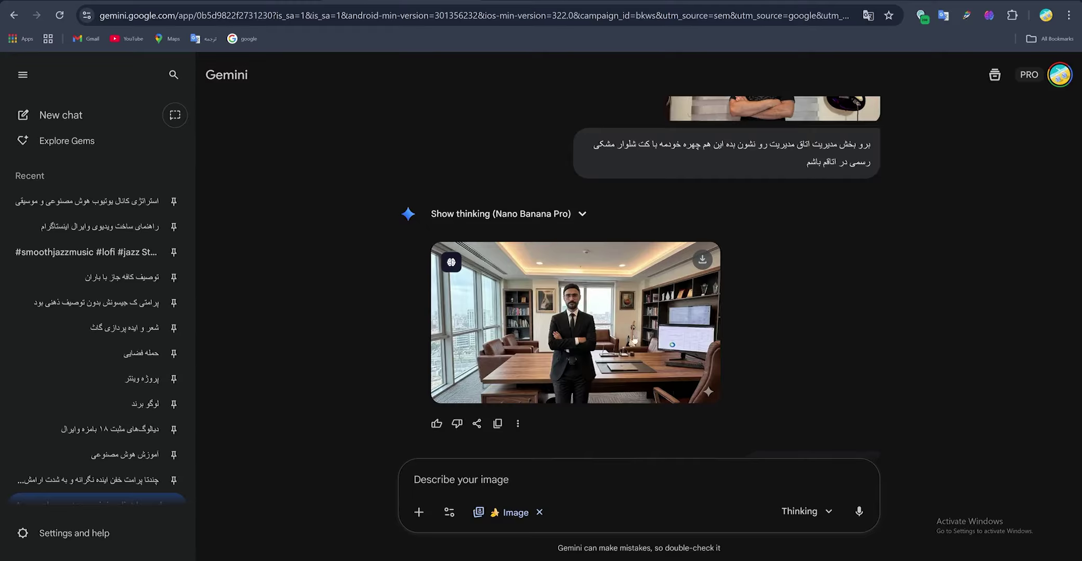
scroll(696, 343, down, 2)
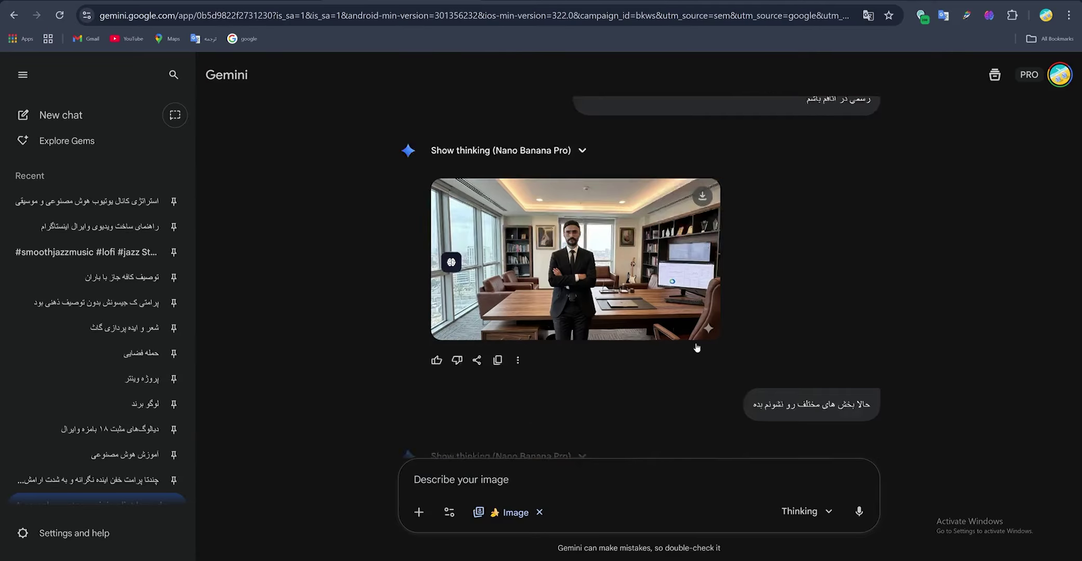
scroll(921, 285, down, 4)
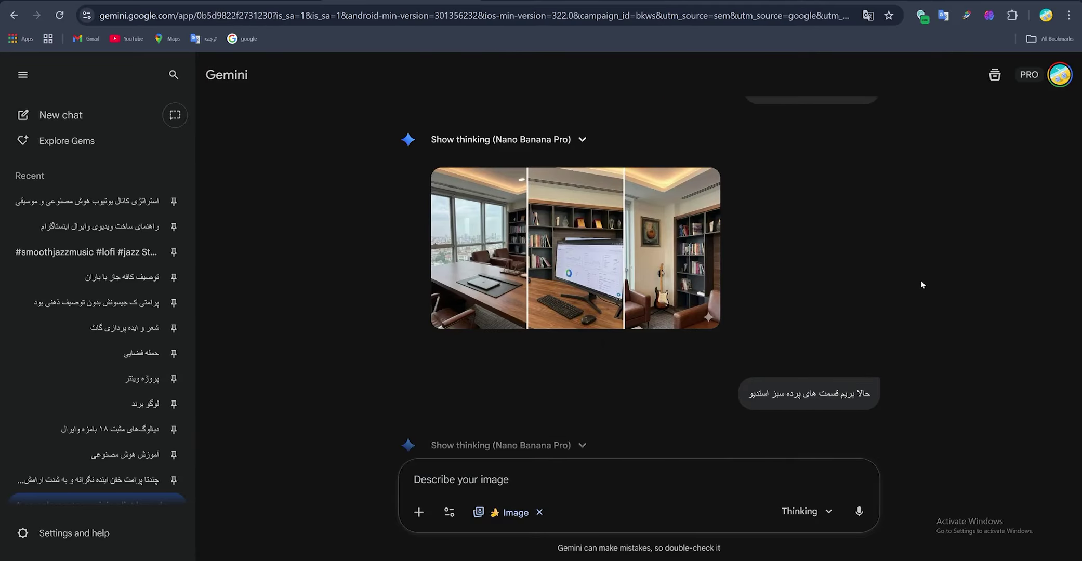
scroll(920, 285, up, 1)
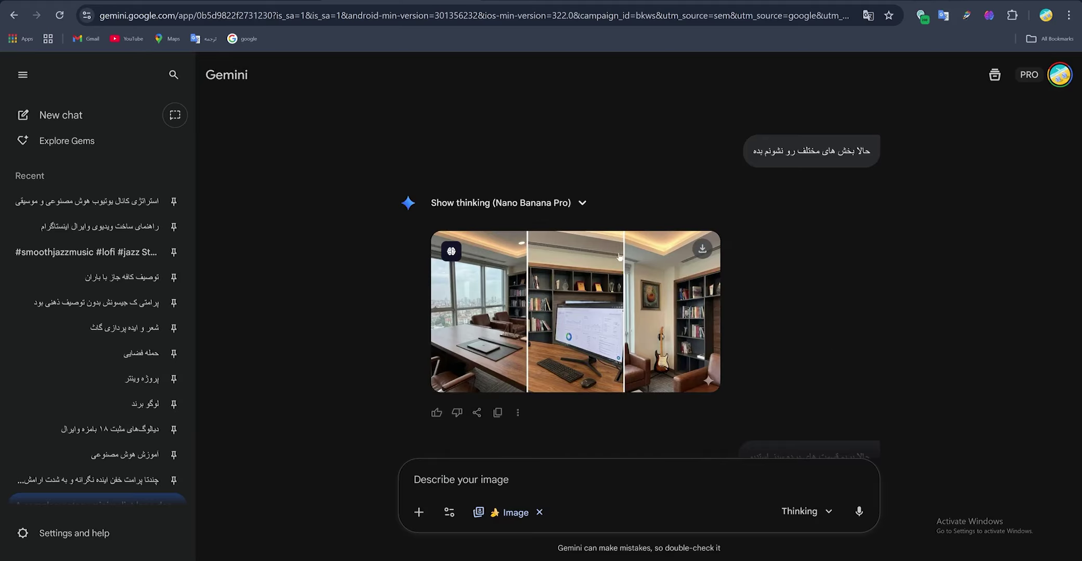
mouse_move(681, 333)
- Examine the prompt for the studio's green-screen areas and the image generated from it
scroll(825, 348, down, 2)
scroll(829, 345, down, 2)
scroll(829, 345, up, 1)
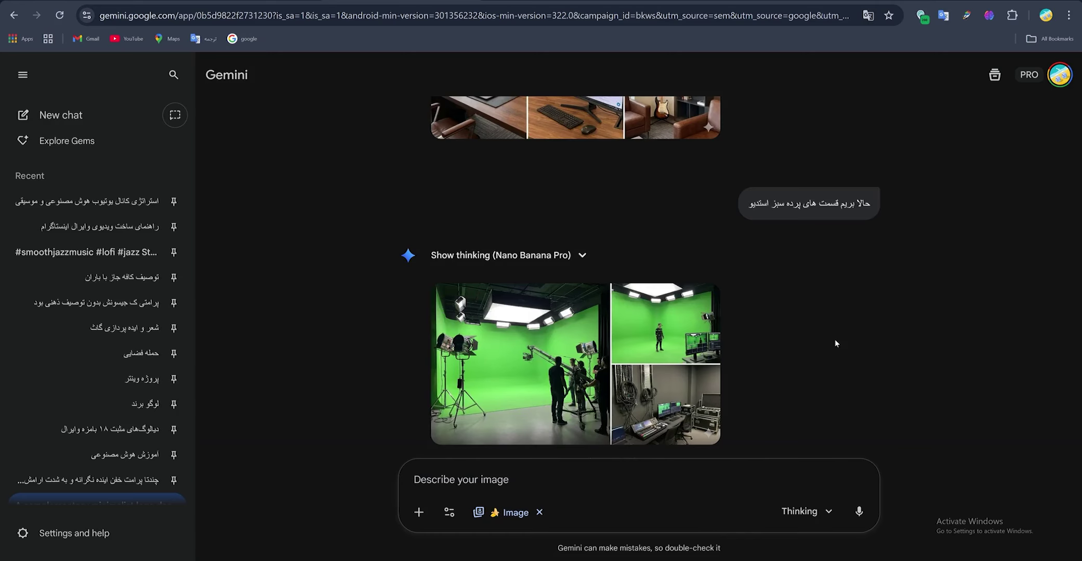
- Expand the JSON prompt for the evolutionary-timeline thumbnail and read its scene, style, environment, composition and camera sections
scroll(831, 340, down, 6)
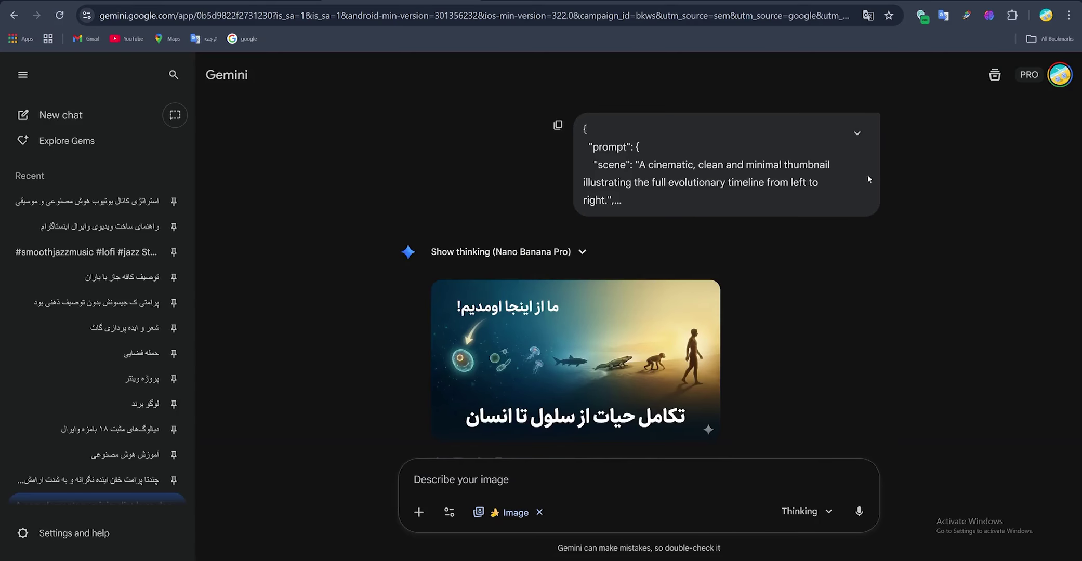
click(856, 133)
scroll(816, 228, up, 6)
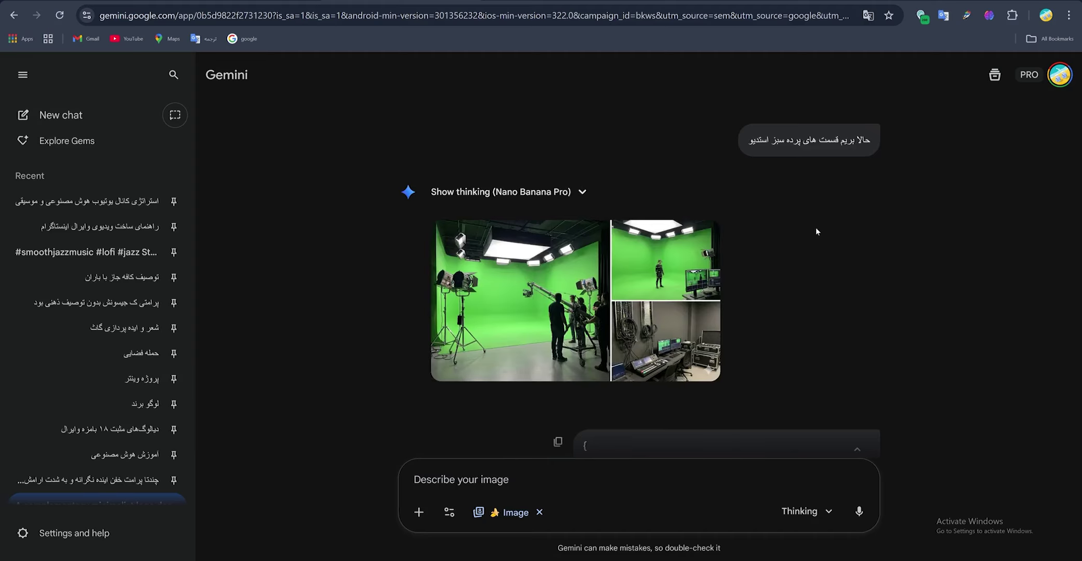
scroll(728, 272, down, 4)
scroll(708, 305, down, 10)
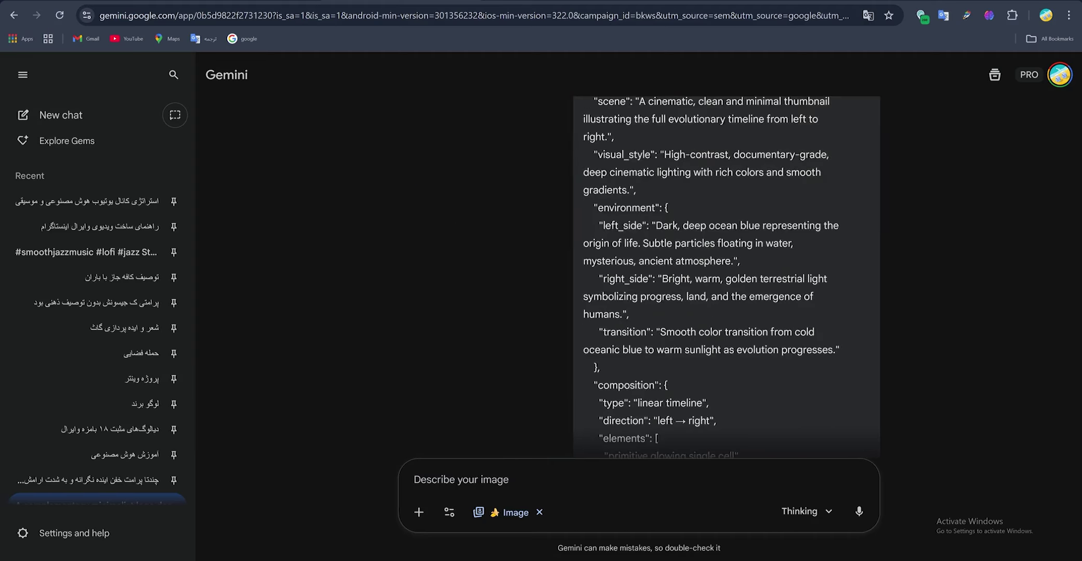
scroll(655, 260, up, 5)
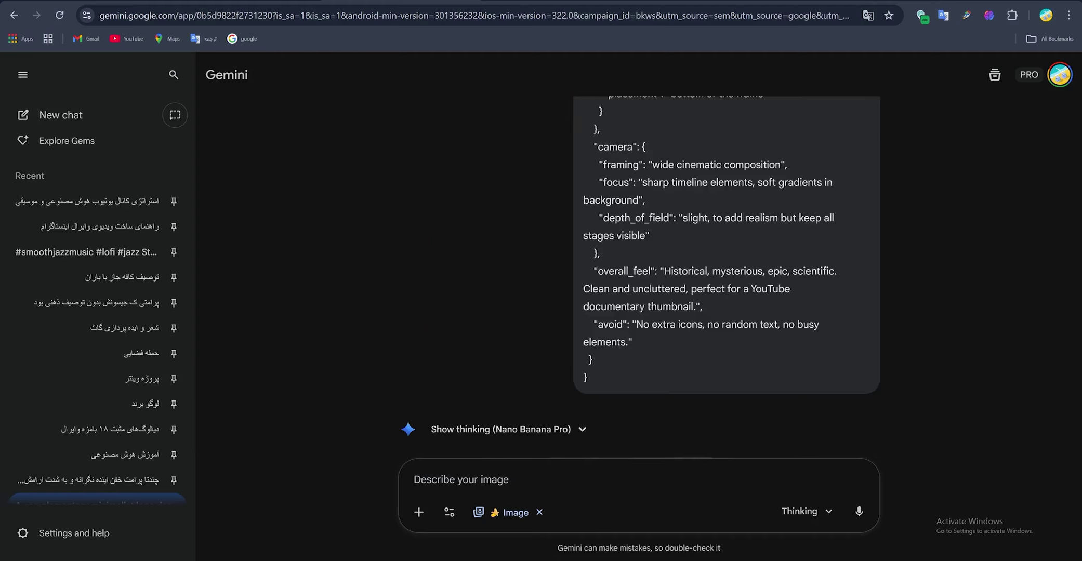
scroll(639, 275, up, 15)
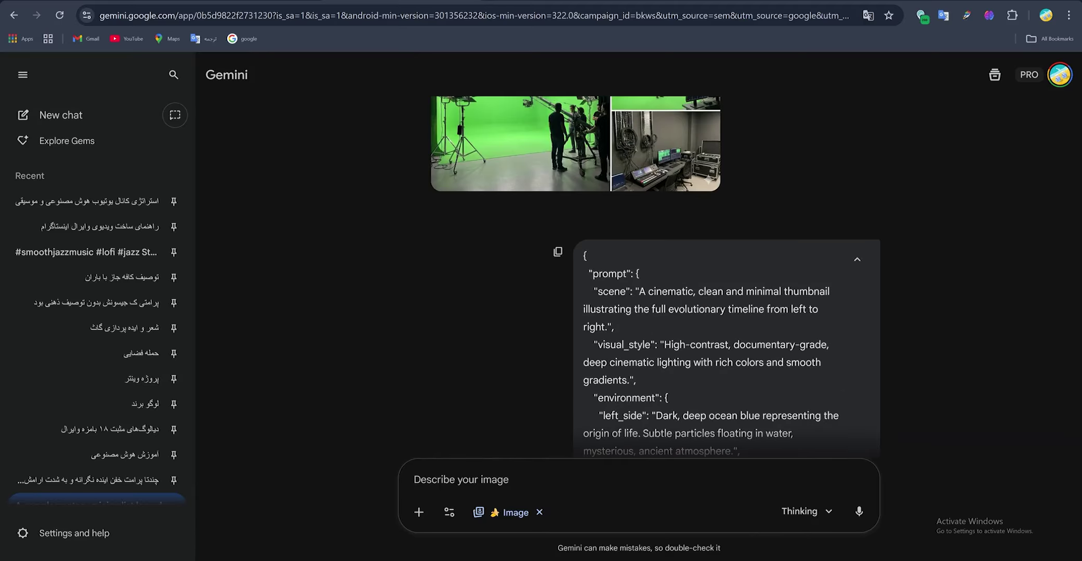
- Switch to the NAVIDI AI reference page and review the prompt anatomy formula with its Subject, Medium and LLM sections
click(702, 1)
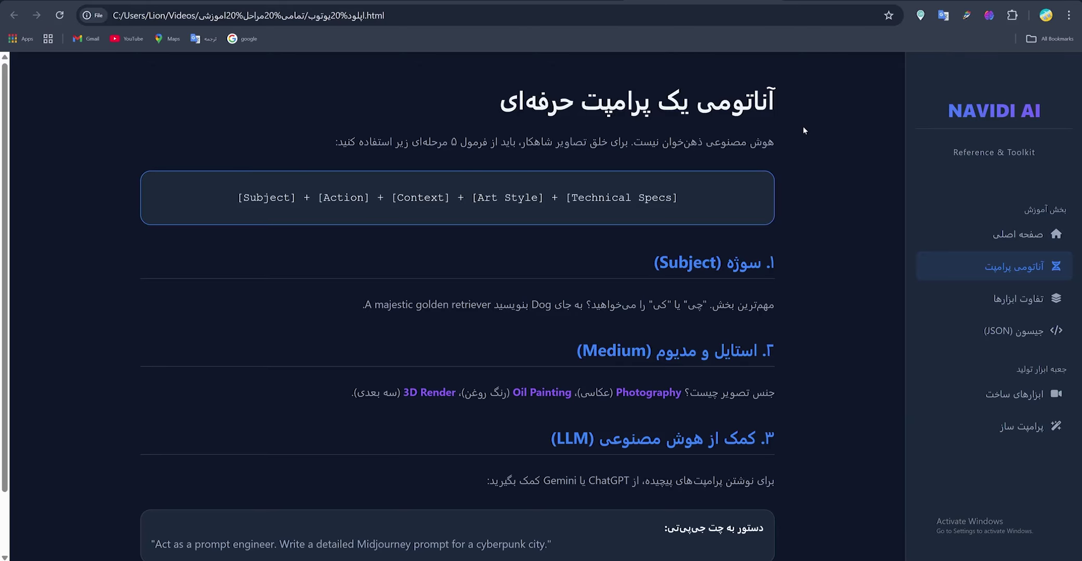
mouse_move(224, 202)
mouse_down()
mouse_move(678, 198)
mouse_move(242, 195)
mouse_up()
click(243, 194)
click(342, 185)
scroll(627, 161, down, 2)
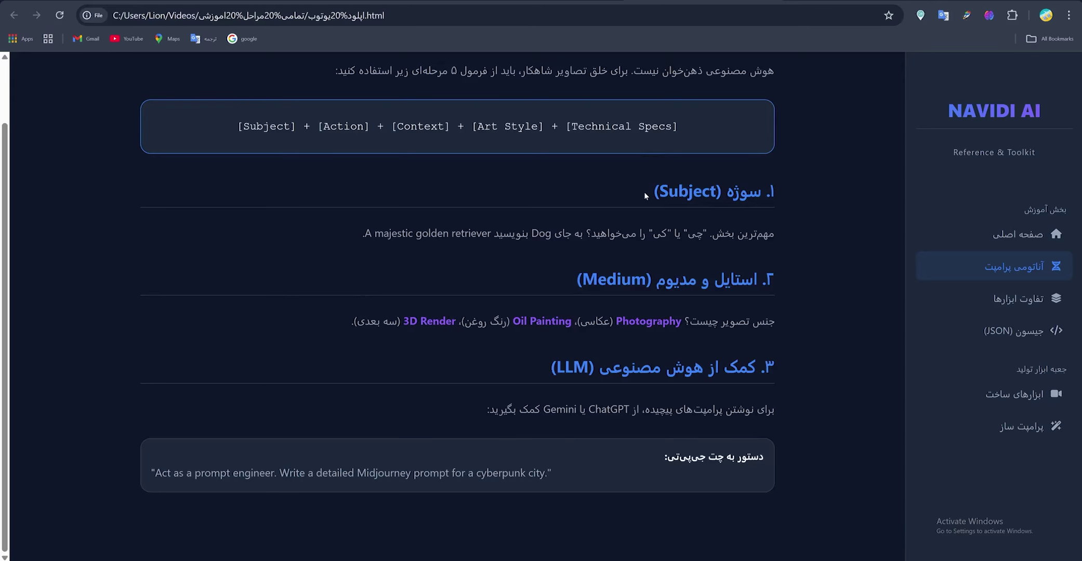
scroll(645, 195, up, 2)
scroll(457, 307, down, 2)
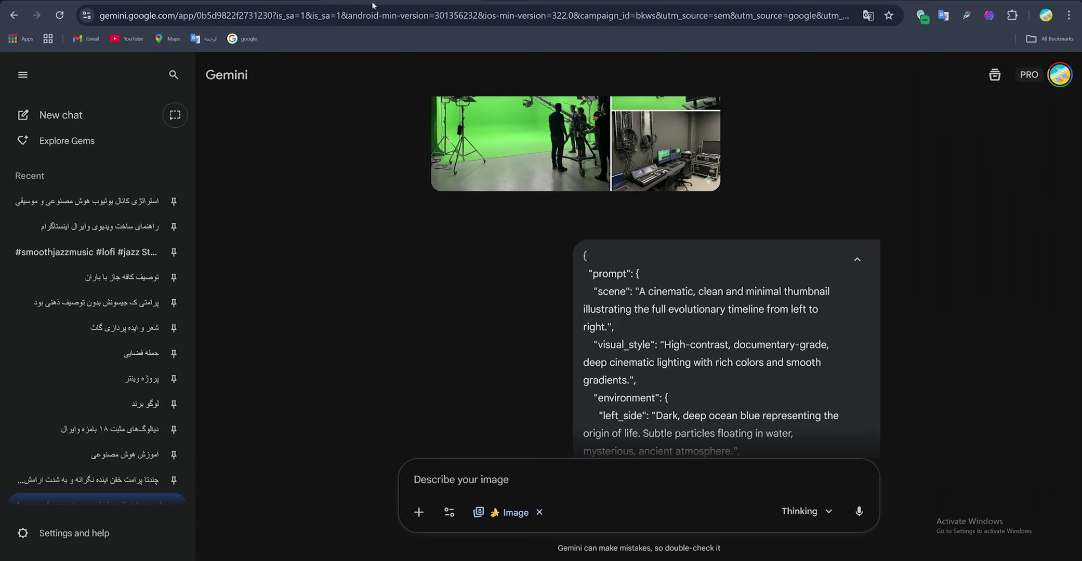
- Examine the sample image-generation JSON on the NAVIDI AI reference page, highlighting its prompt, negative prompt and numeric parameters
scroll(572, 226, down, 5)
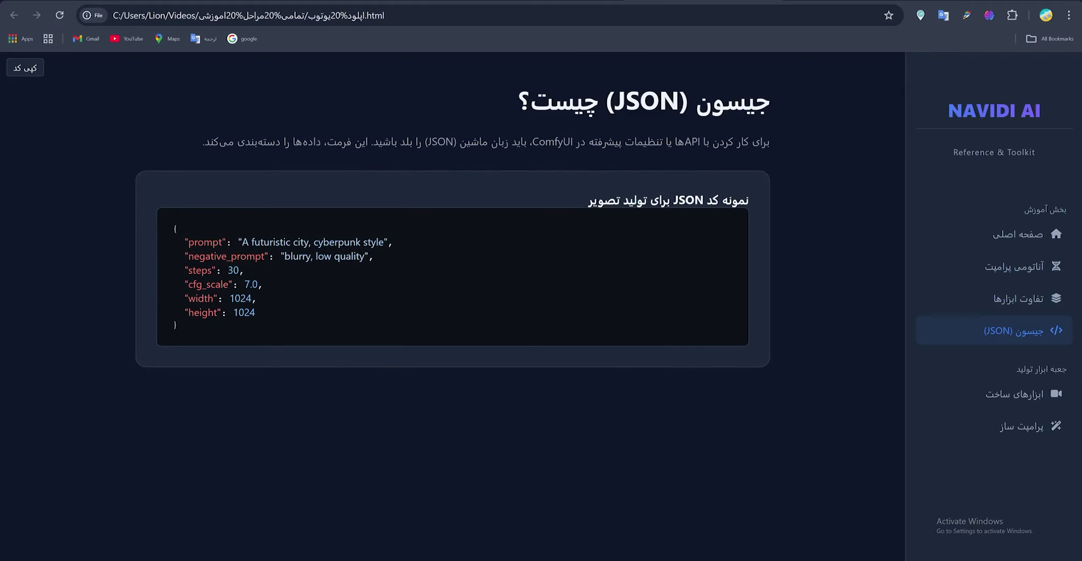
drag(239, 242, 450, 241)
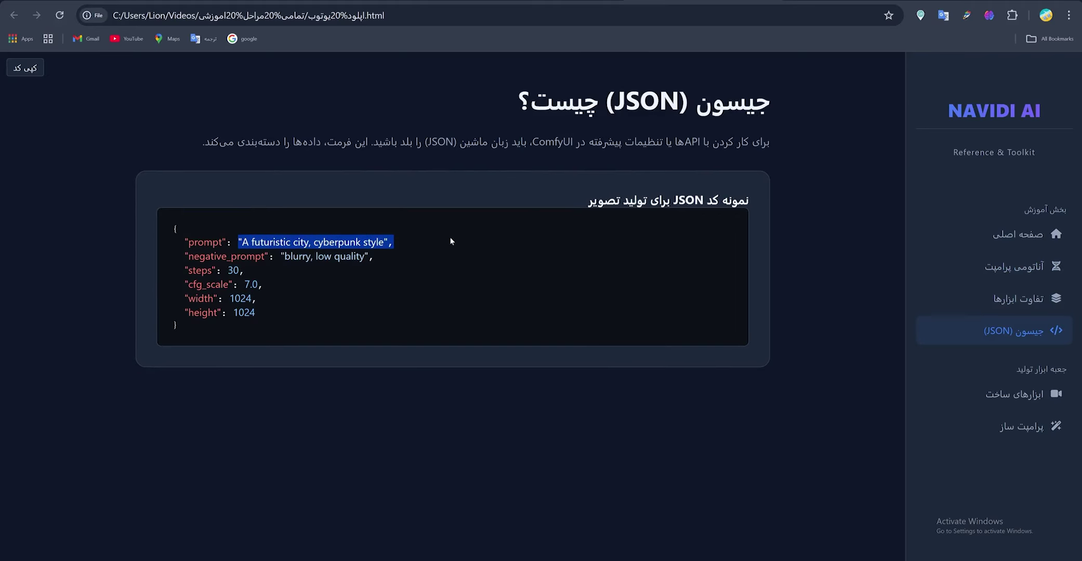
click(450, 241)
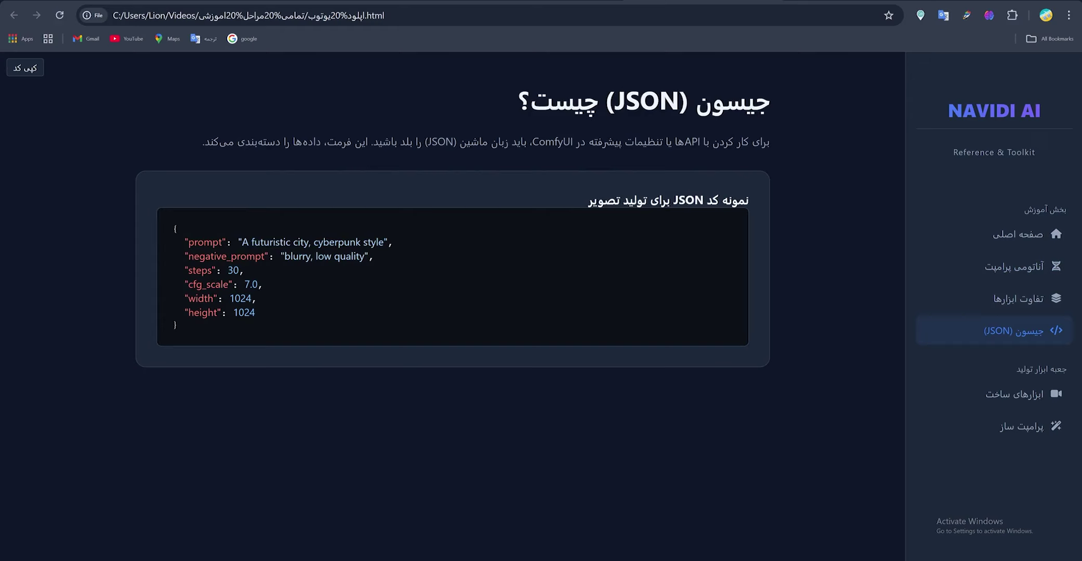
drag(185, 256, 274, 256)
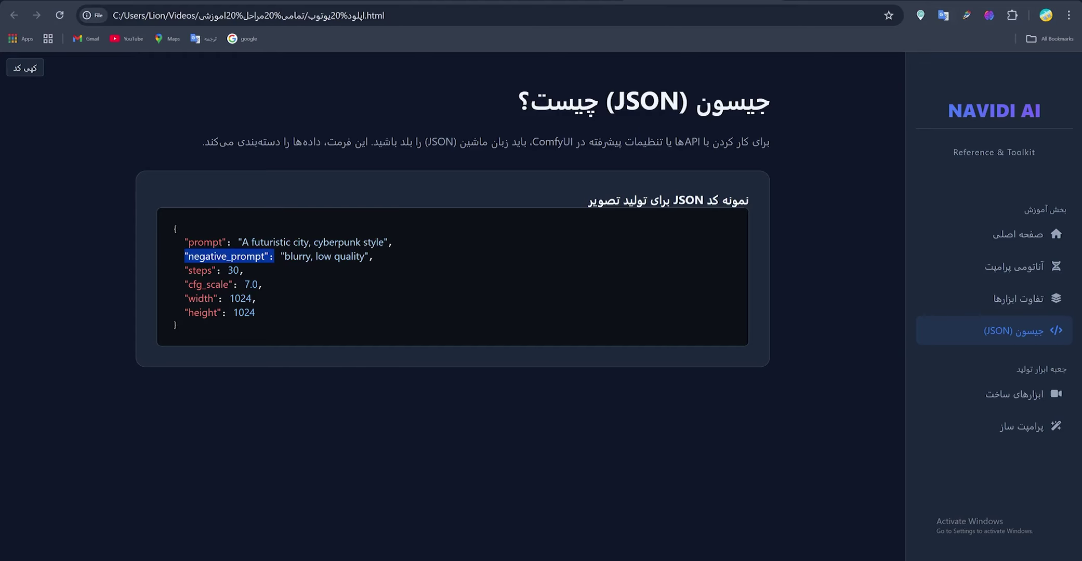
click(720, 231)
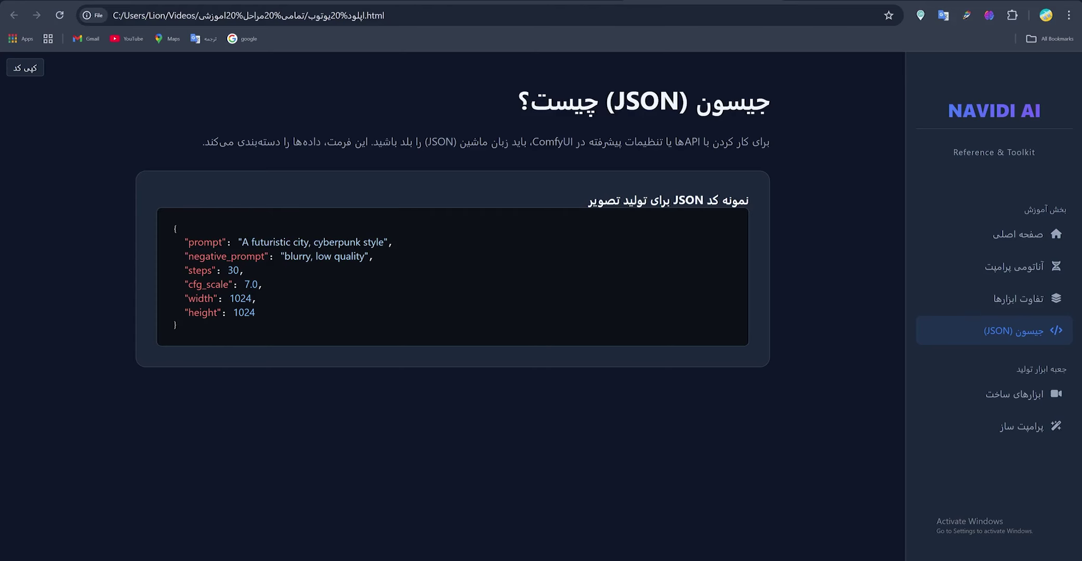
drag(185, 256, 261, 315)
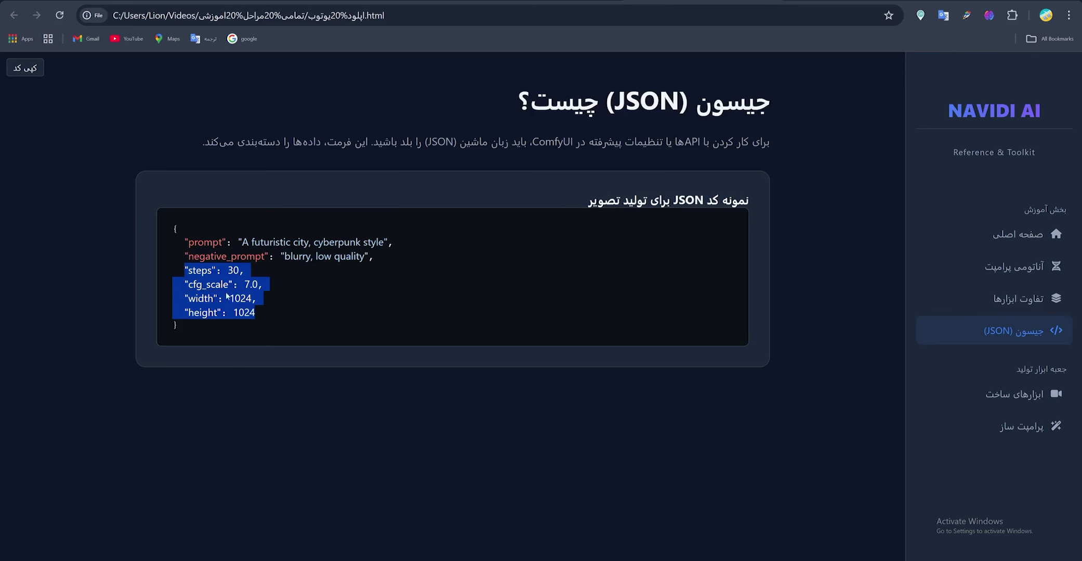
click(314, 282)
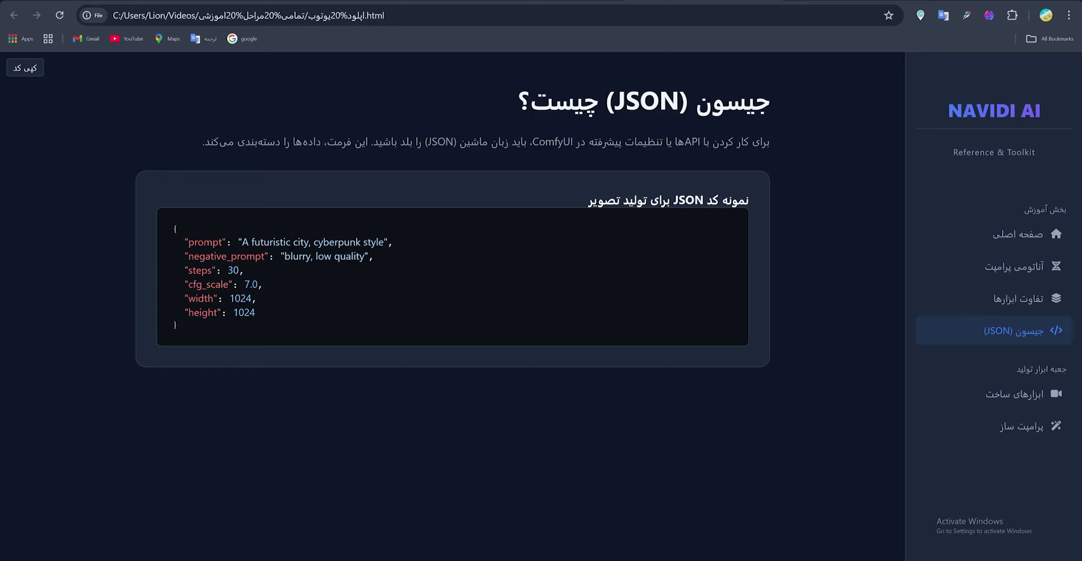
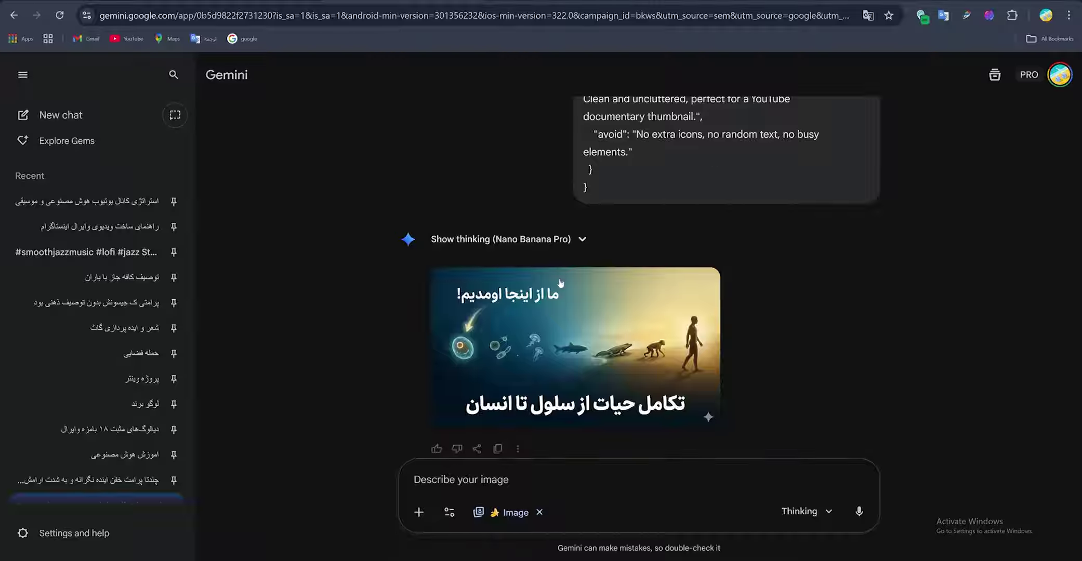
- Compare the evolution thumbnail and its Persian text in Gemini with the two Nano Banana evolution images in Flow
mouse_move(562, 420)
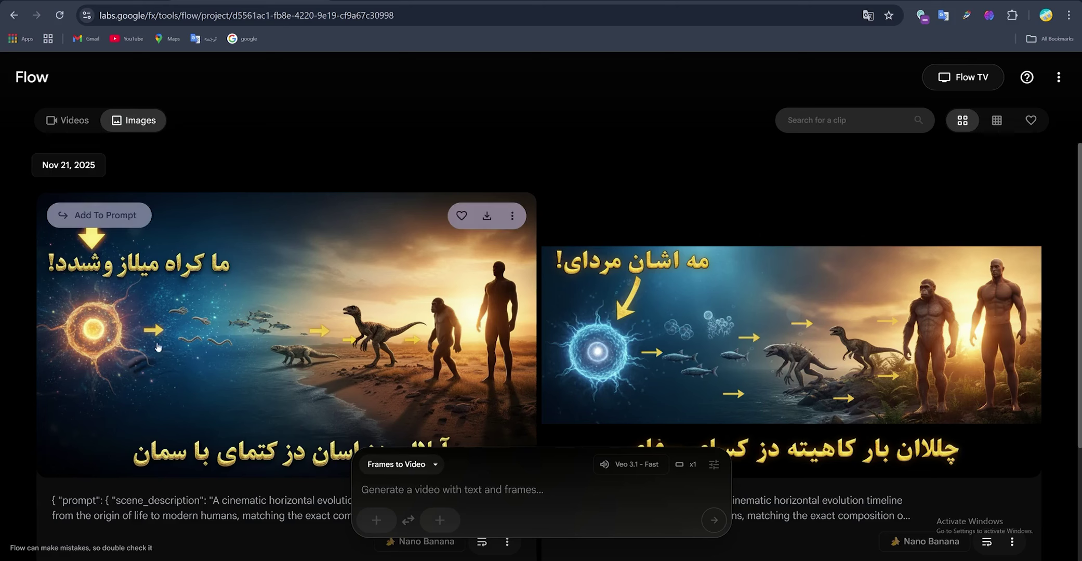
scroll(488, 304, down, 3)
scroll(488, 304, up, 4)
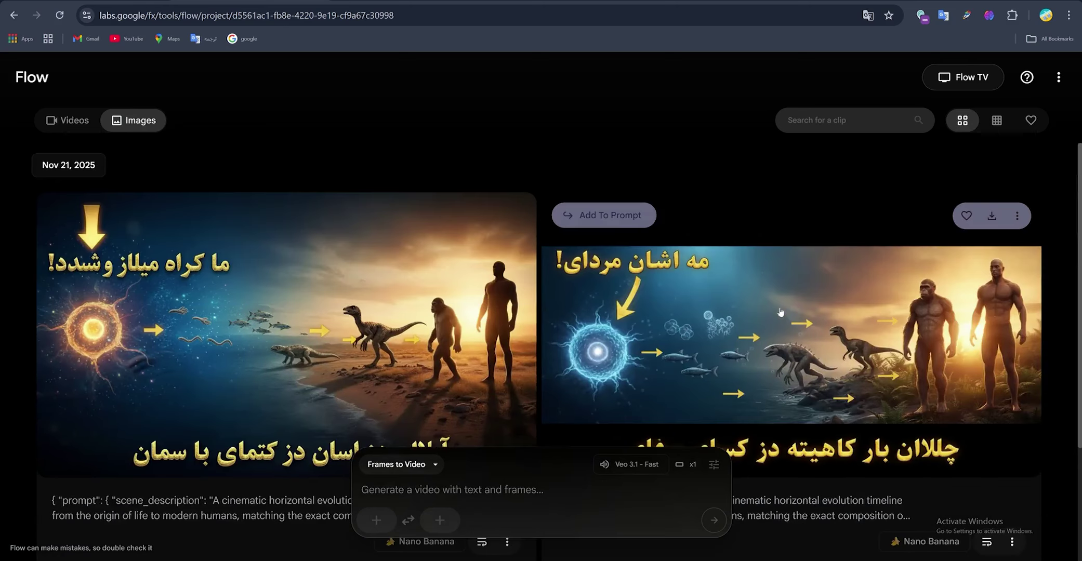
scroll(857, 382, down, 2)
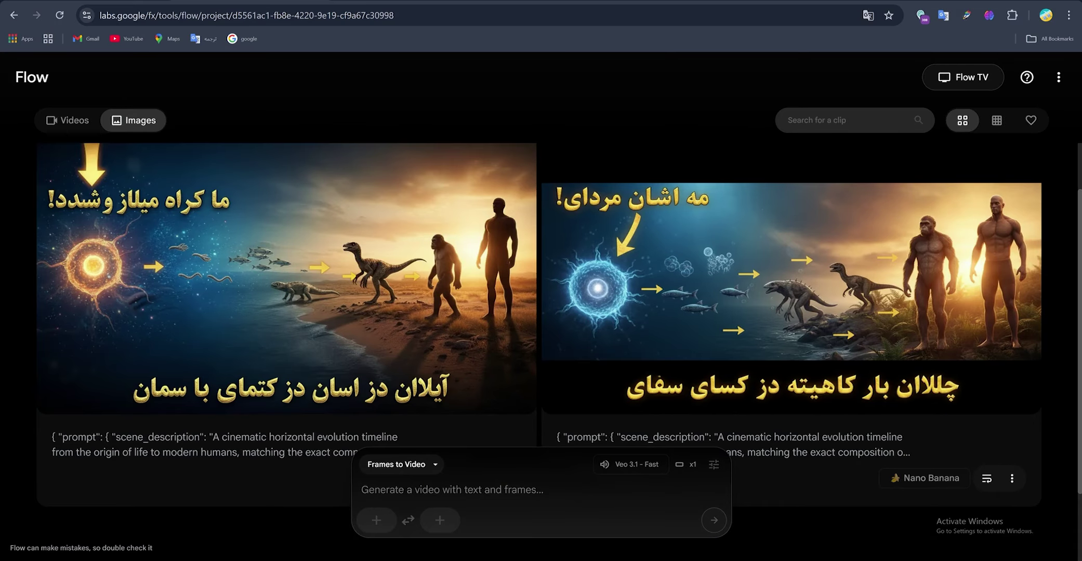
click(447, 1)
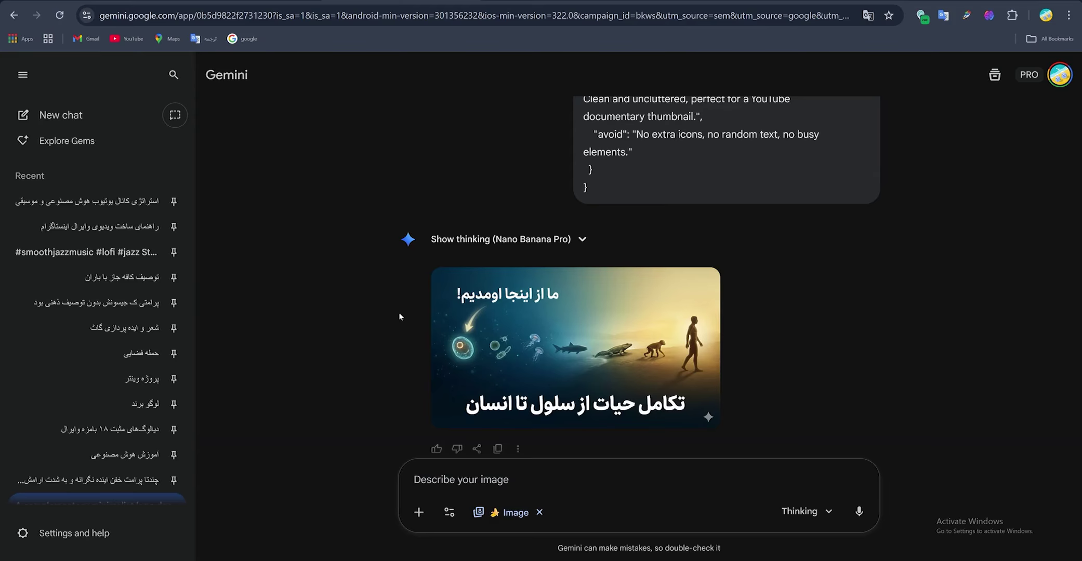
mouse_move(665, 325)
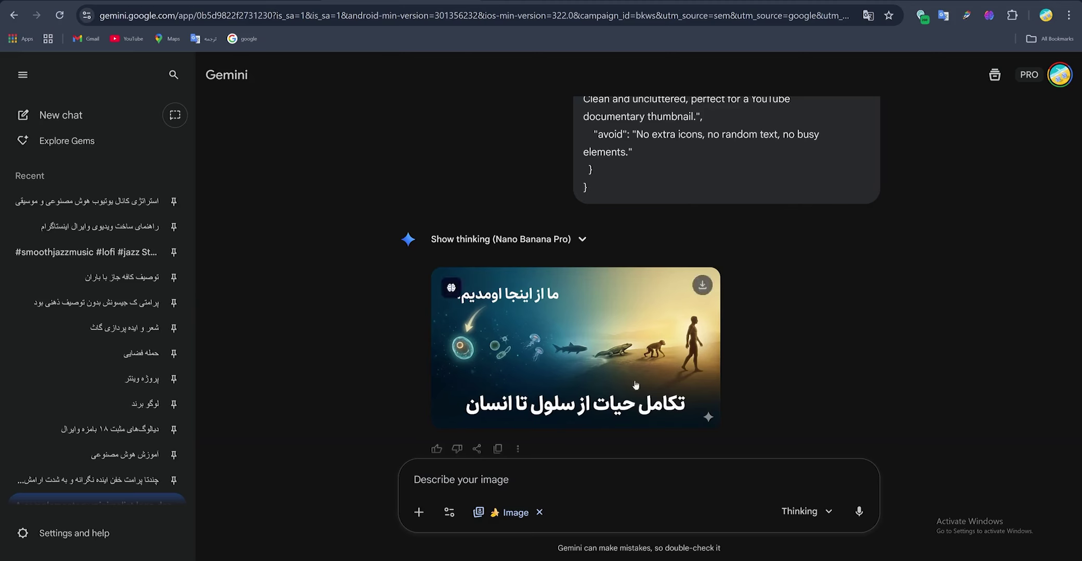
mouse_move(686, 370)
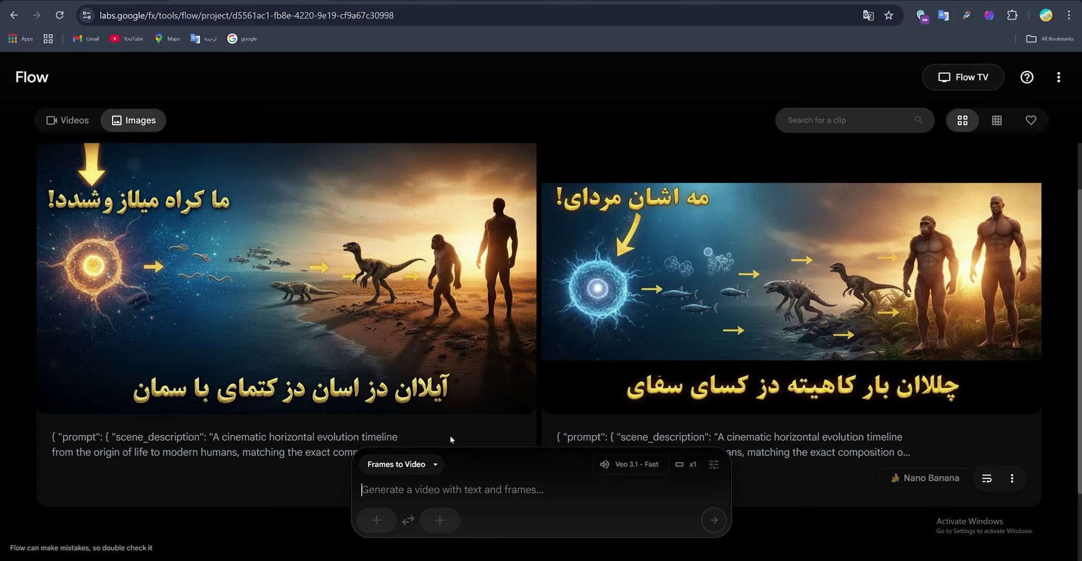
mouse_move(465, 432)
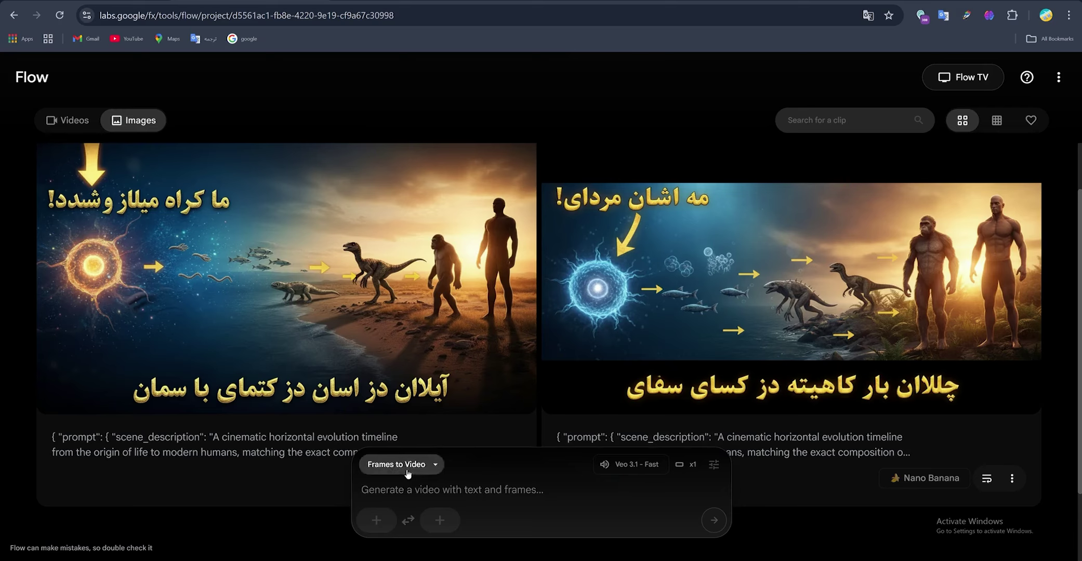
mouse_move(156, 269)
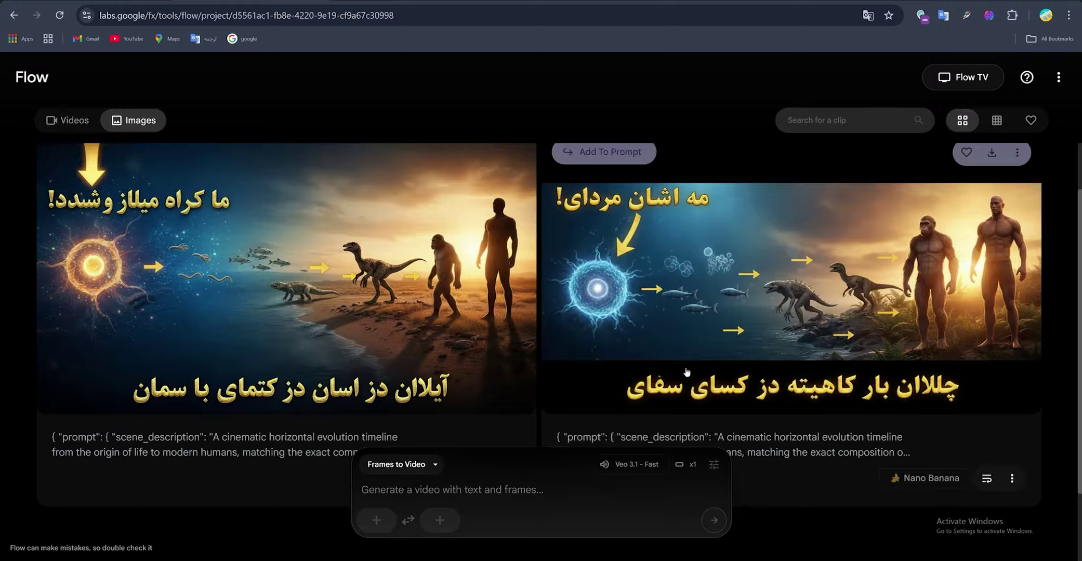
- Switch Flow's generation mode to Create Image and check the aspect-ratio options in its settings
click(407, 465)
click(405, 429)
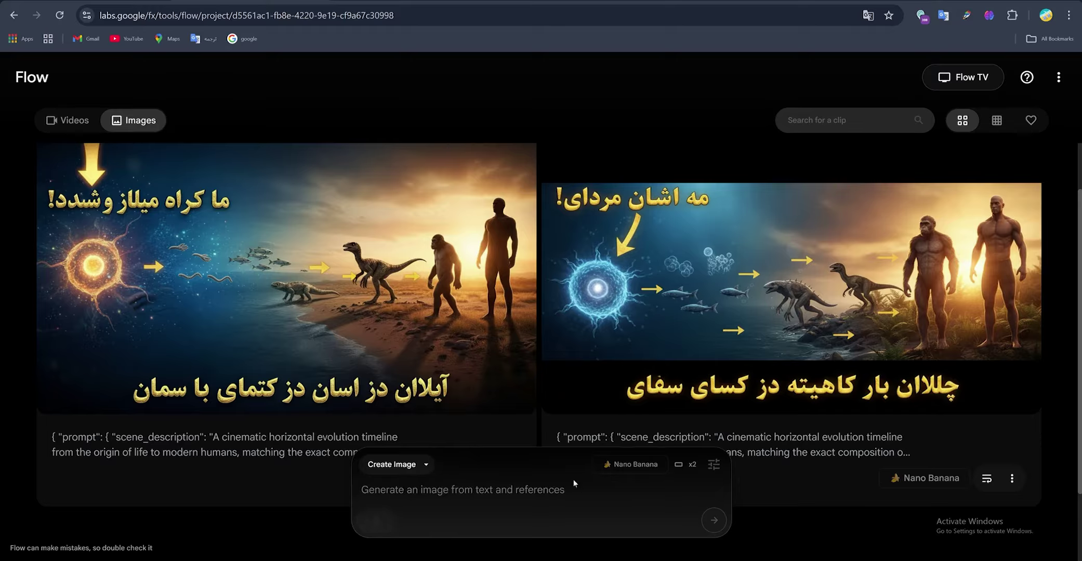
click(714, 464)
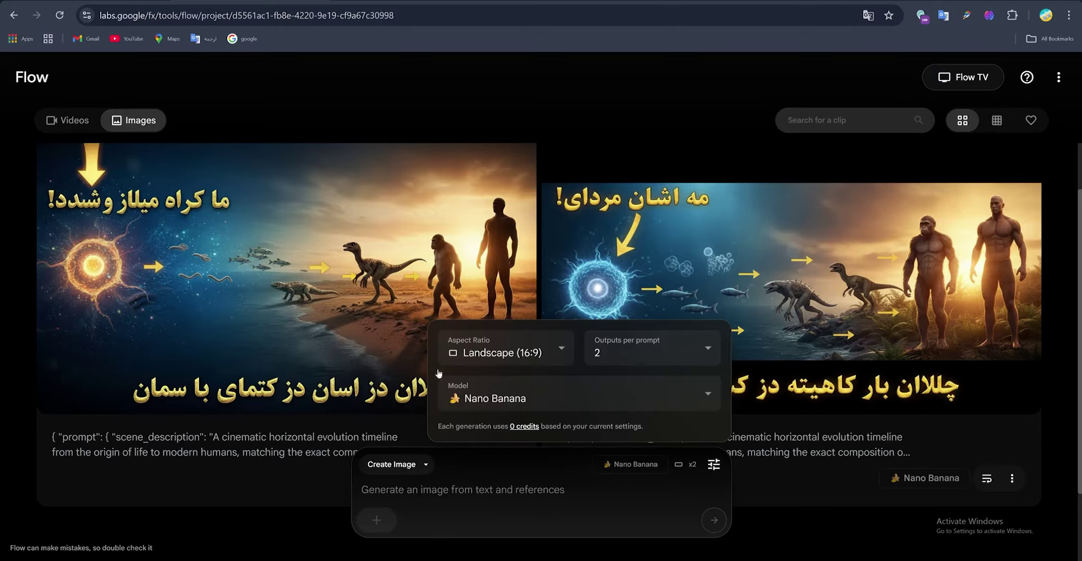
click(468, 345)
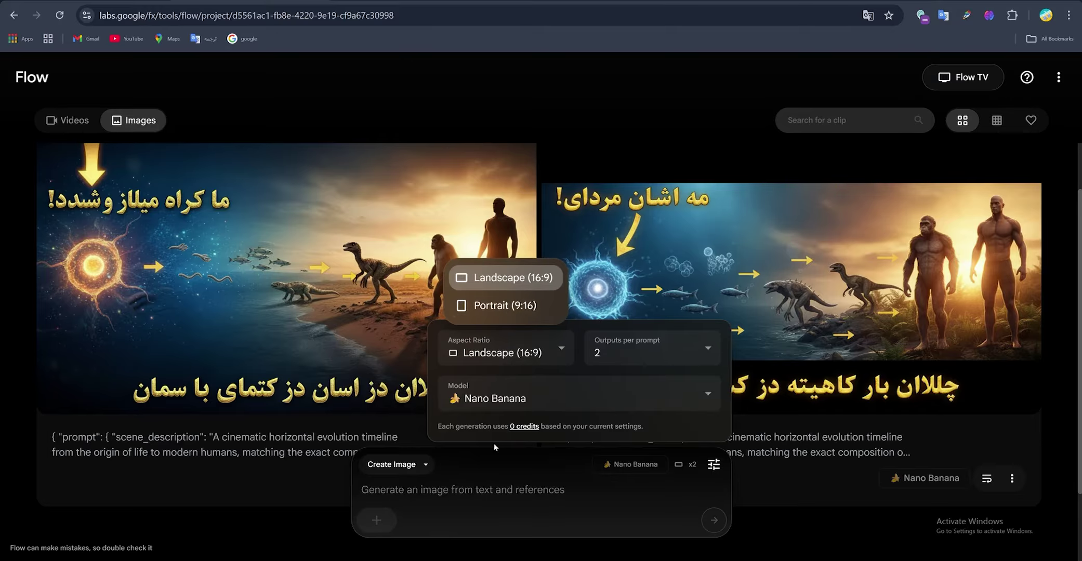
click(448, 496)
click(448, 496)
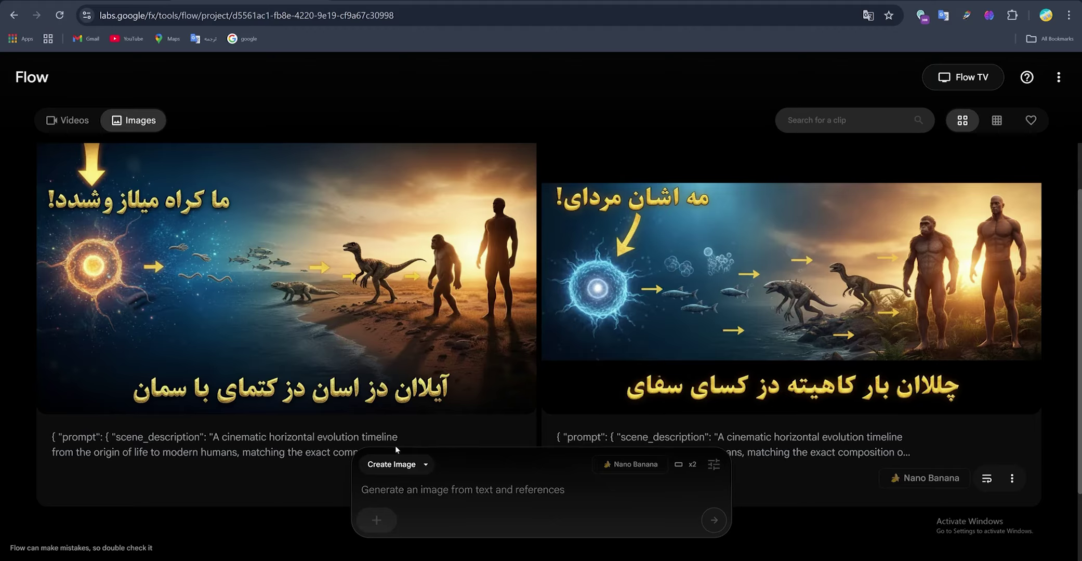
mouse_move(346, 372)
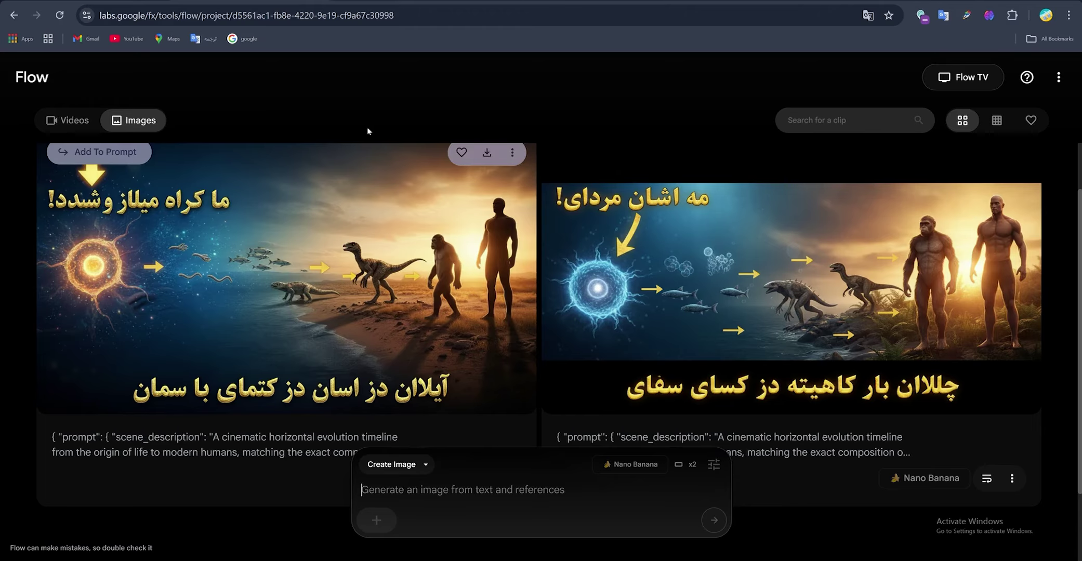
- Compare Flow's evolution images with Gemini's evolution thumbnail, and review its JSON prompt and the follow-up request to add a dinosaur
mouse_move(439, 316)
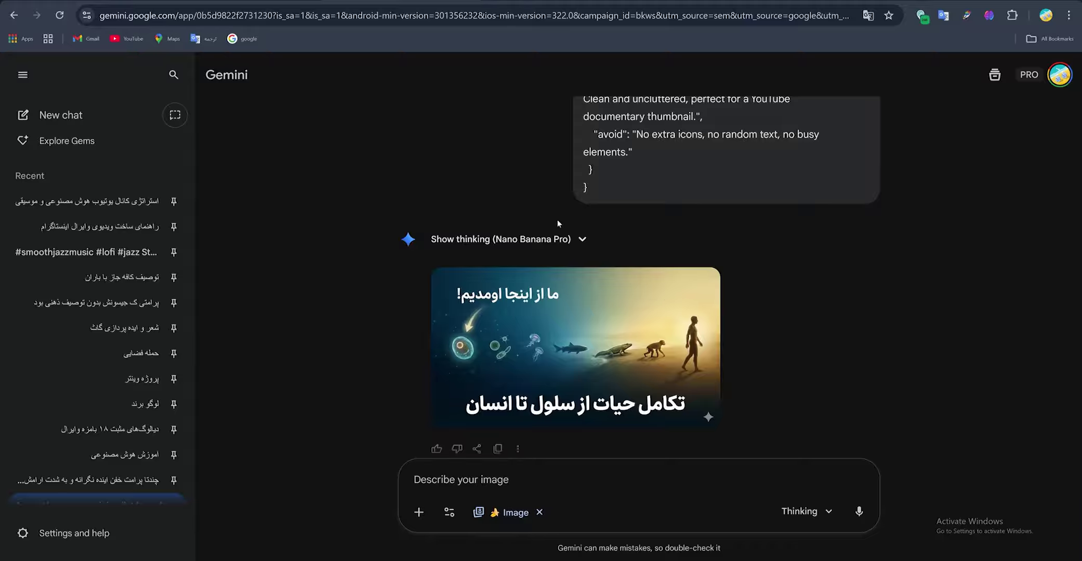
mouse_move(574, 306)
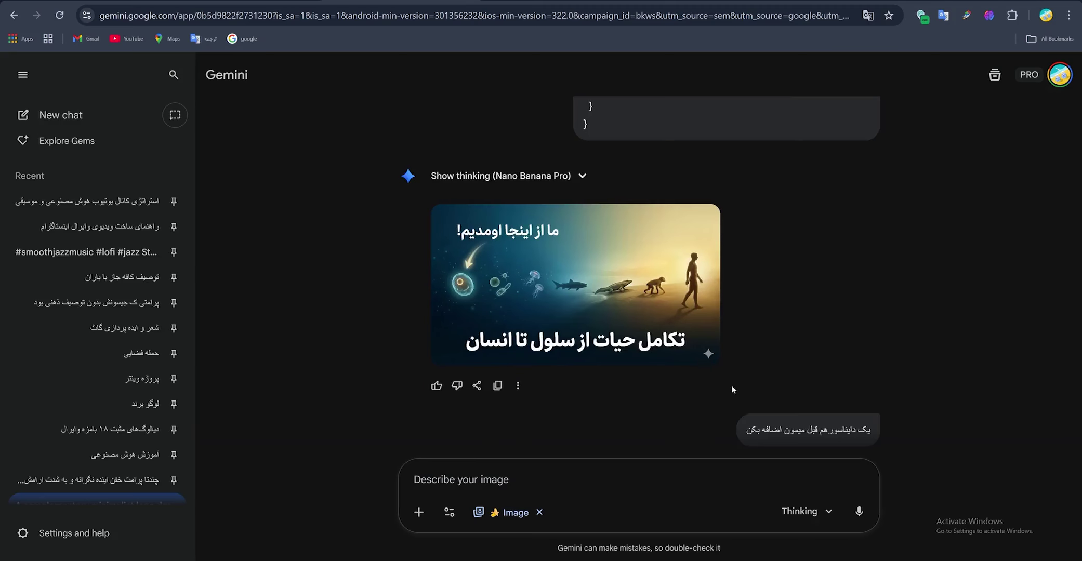
scroll(831, 292, up, 3)
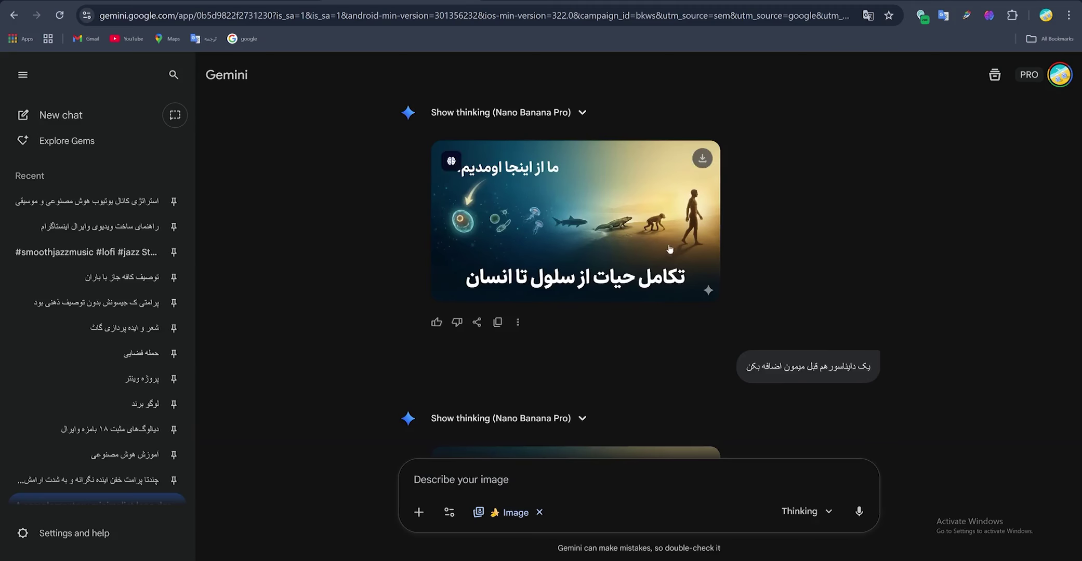
scroll(641, 340, down, 2)
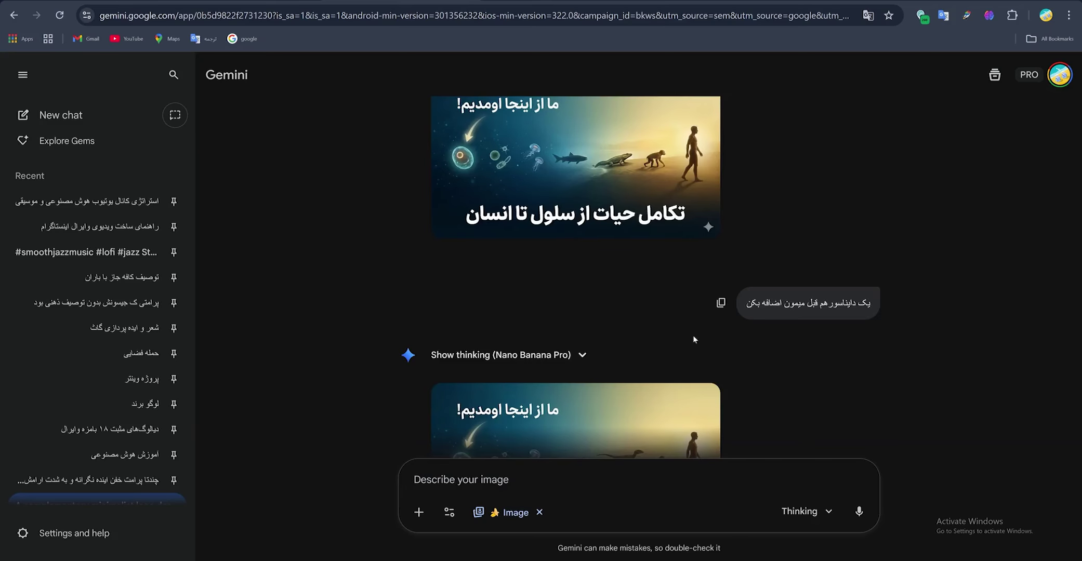
scroll(693, 336, up, 3)
scroll(730, 337, up, 5)
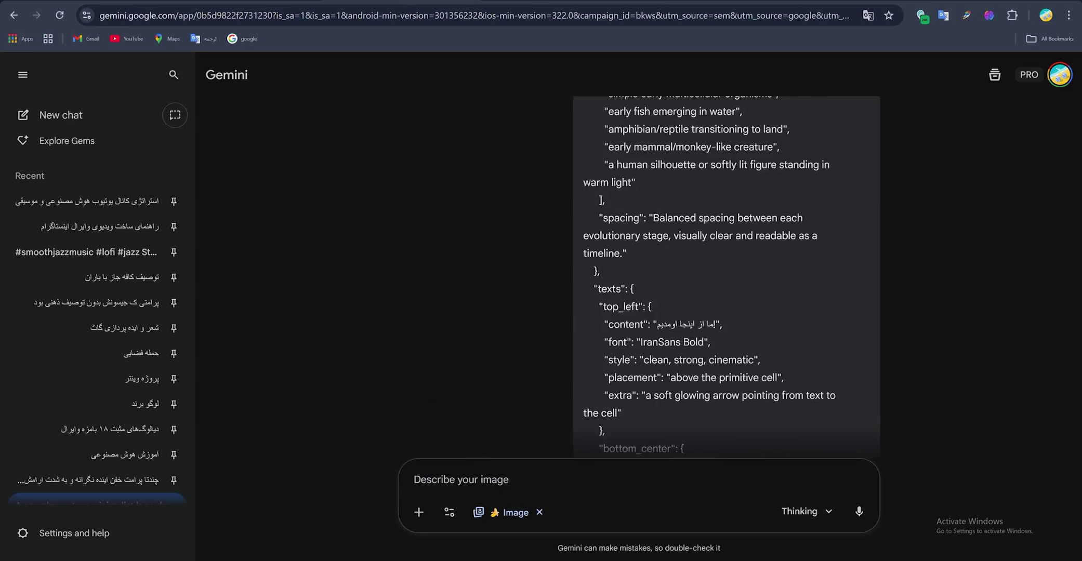
scroll(726, 275, up, 6)
scroll(726, 275, up, 5)
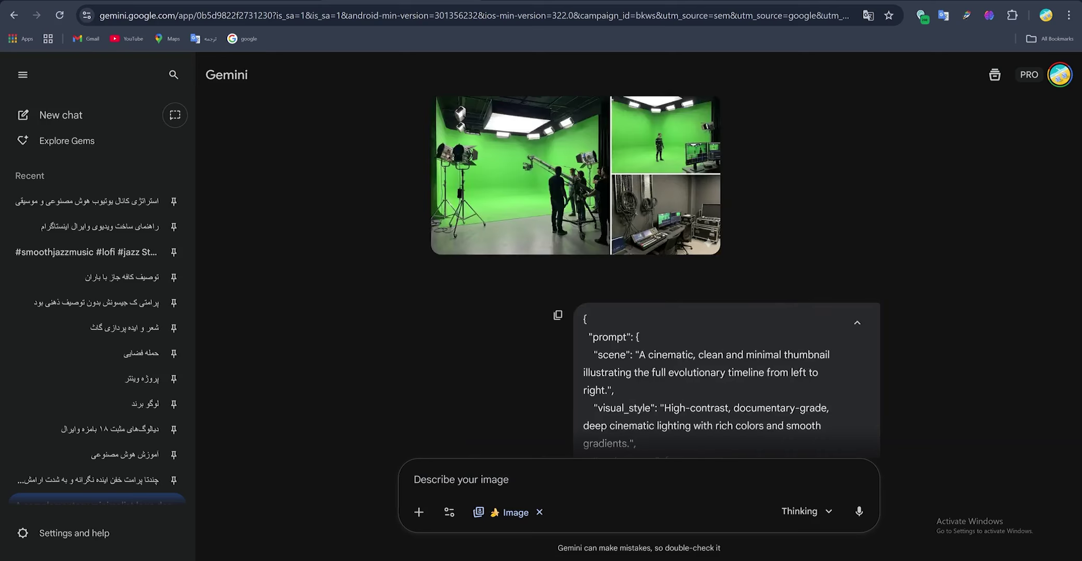
scroll(726, 275, down, 4)
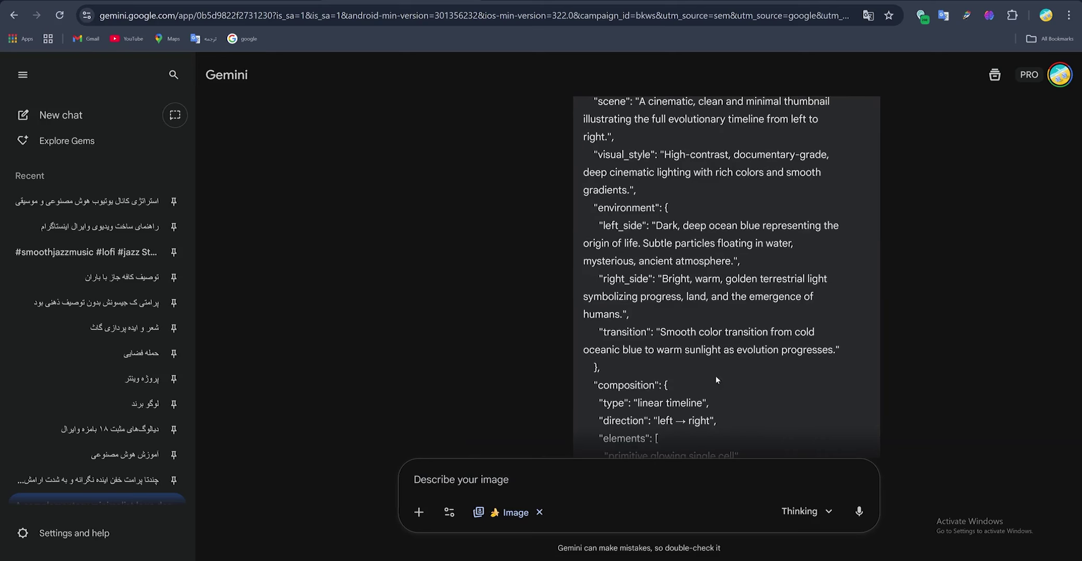
scroll(716, 375, up, 5)
- Switch to the ChatGPT conversation about the SEO description and thumbnail, and check the available ChatGPT model options
key(ctrl+Tab)
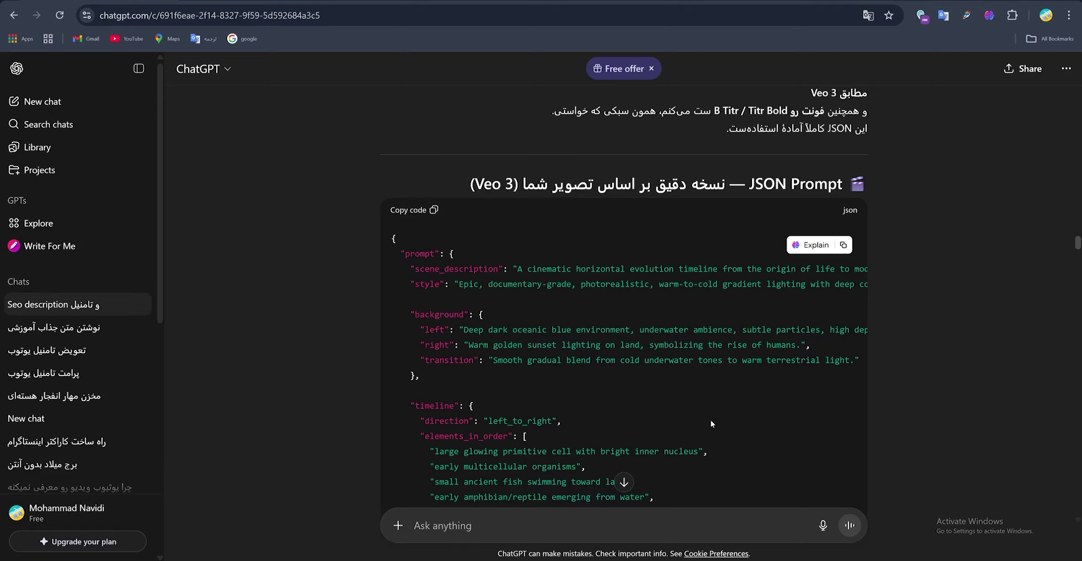
scroll(712, 424, down, 10)
scroll(710, 419, up, 15)
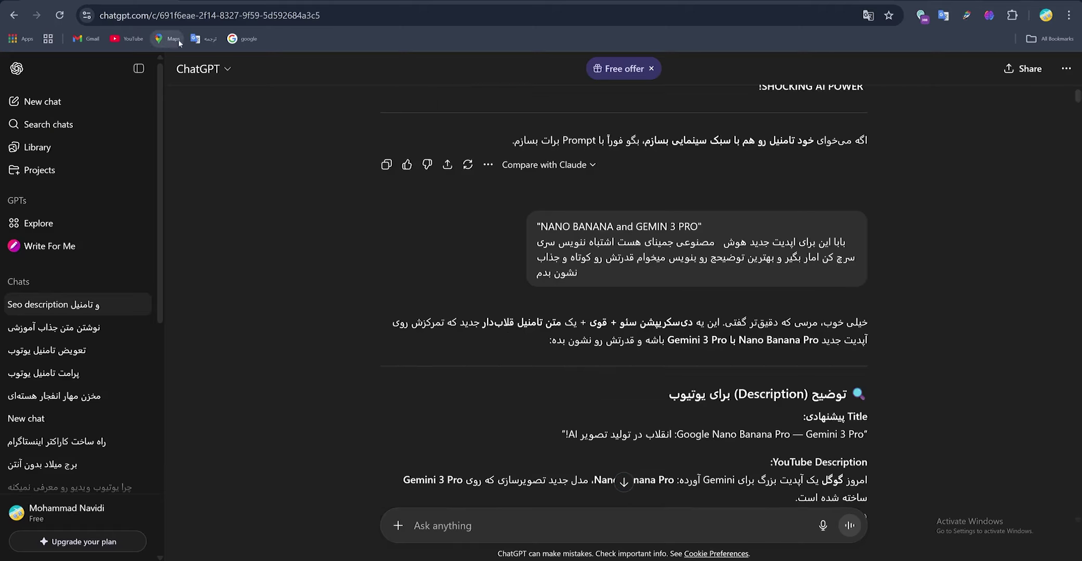
click(194, 73)
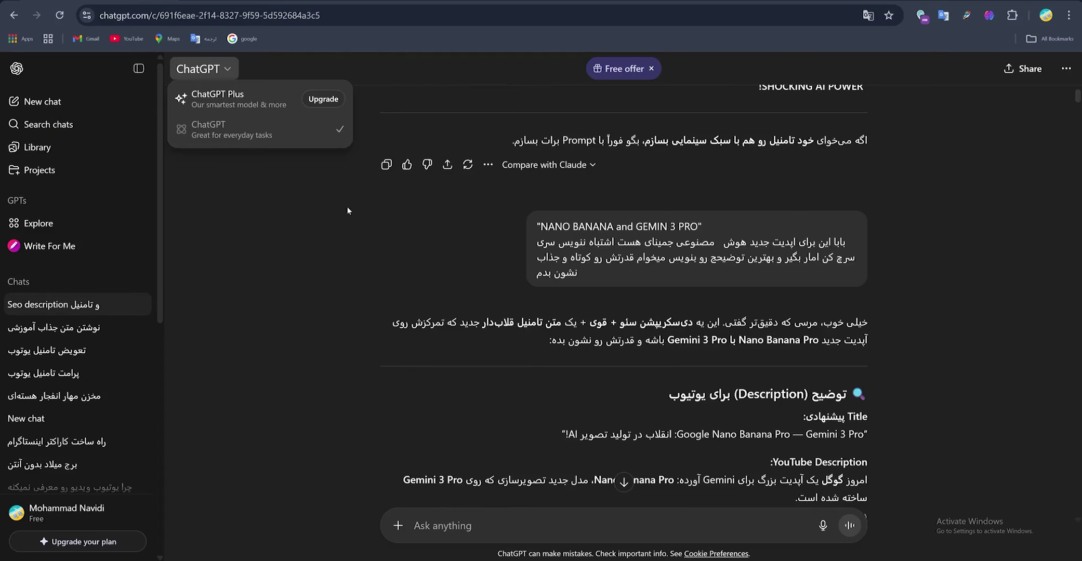
click(412, 274)
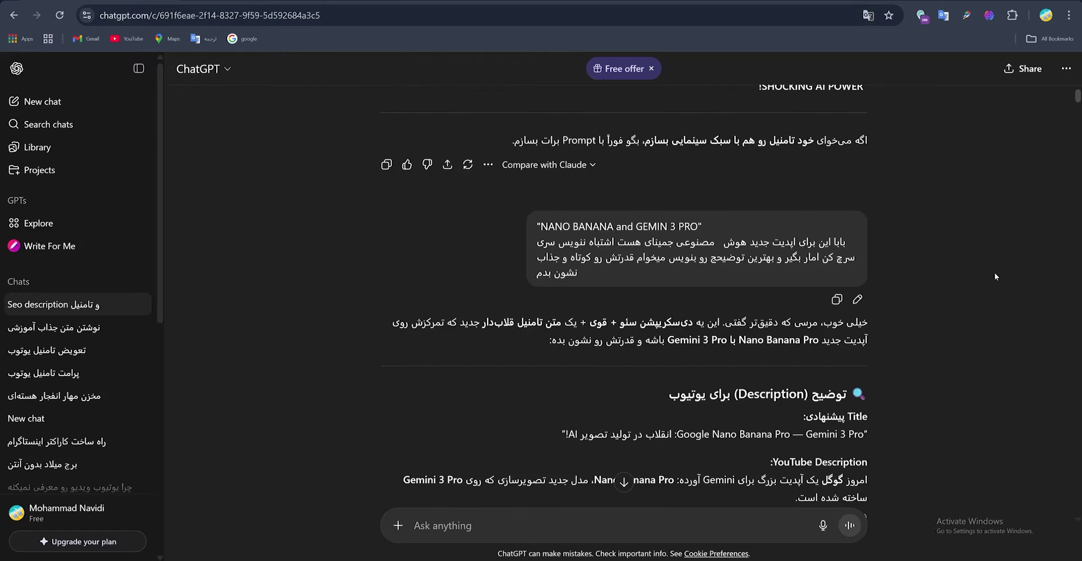
- Review the Nano Banana and Gemini 3 Pro requests with the YouTube descriptions, hashtags and thumbnail hooks ChatGPT wrote for them
scroll(775, 374, down, 1)
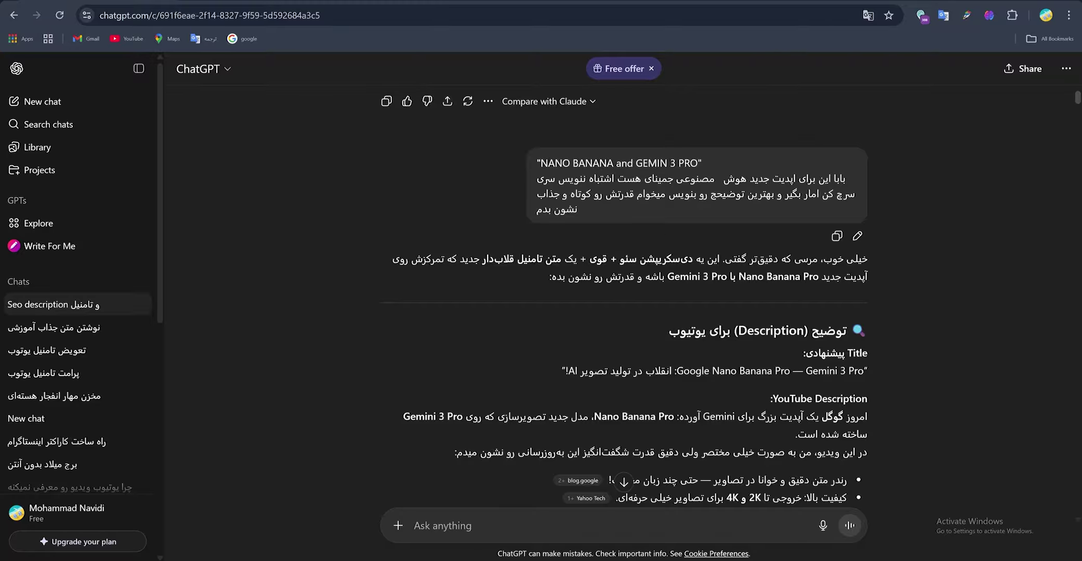
drag(841, 179, 607, 212)
click(607, 211)
scroll(762, 288, down, 1)
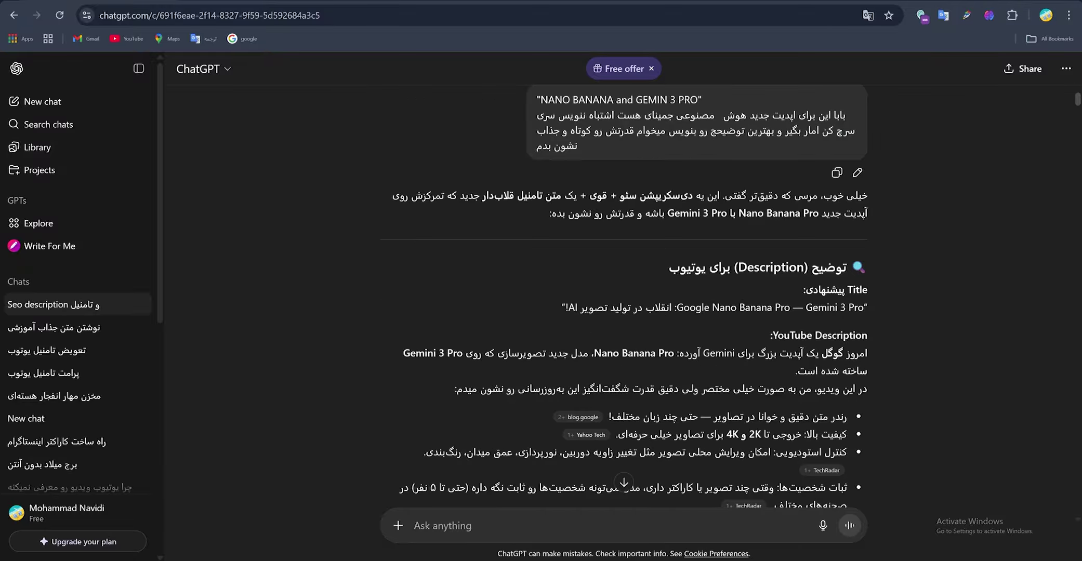
scroll(790, 228, down, 6)
scroll(779, 212, up, 11)
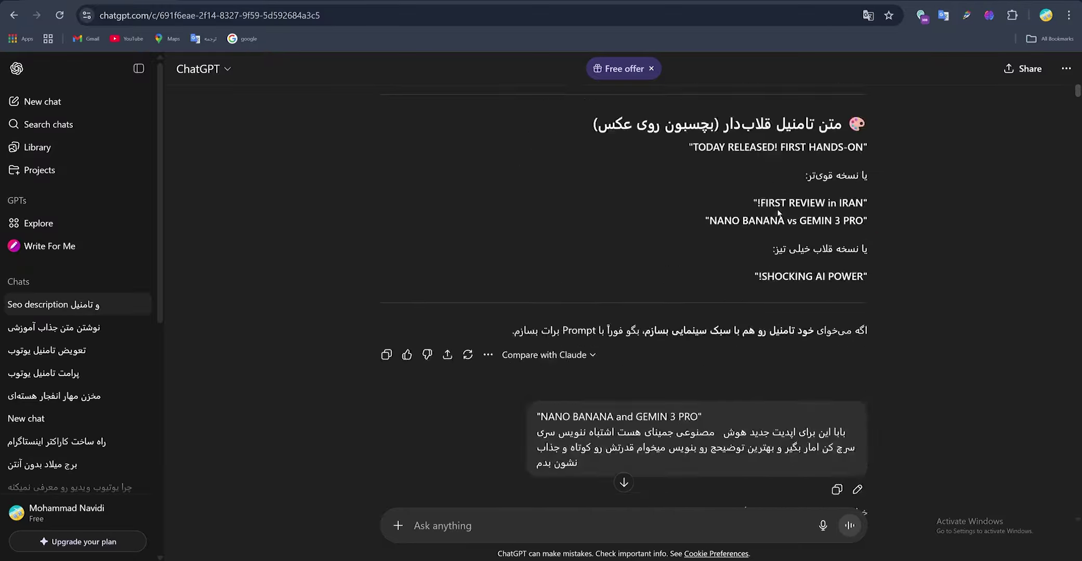
scroll(778, 212, down, 10)
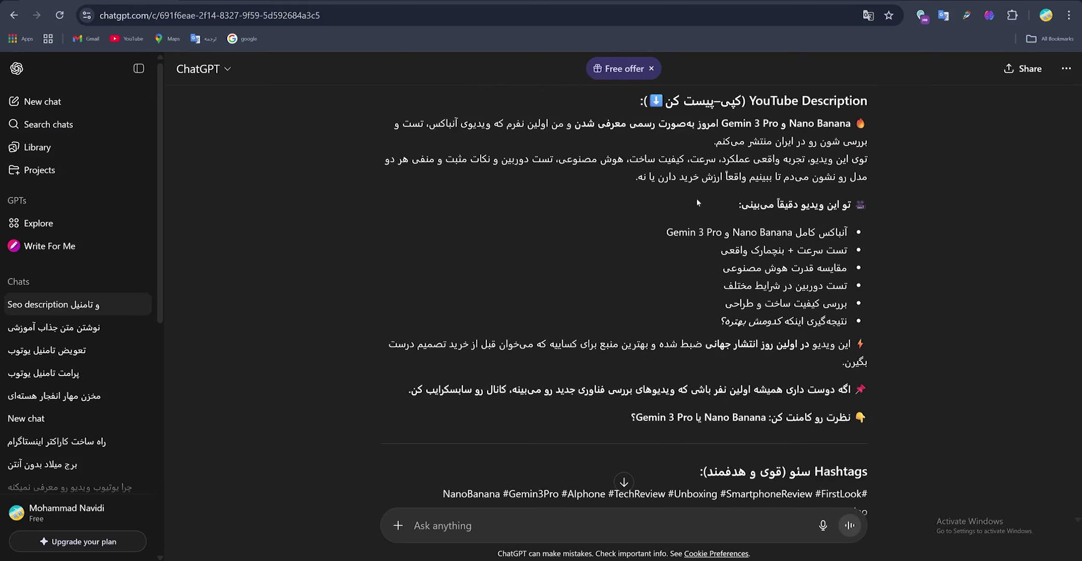
scroll(695, 205, down, 4)
scroll(696, 205, up, 9)
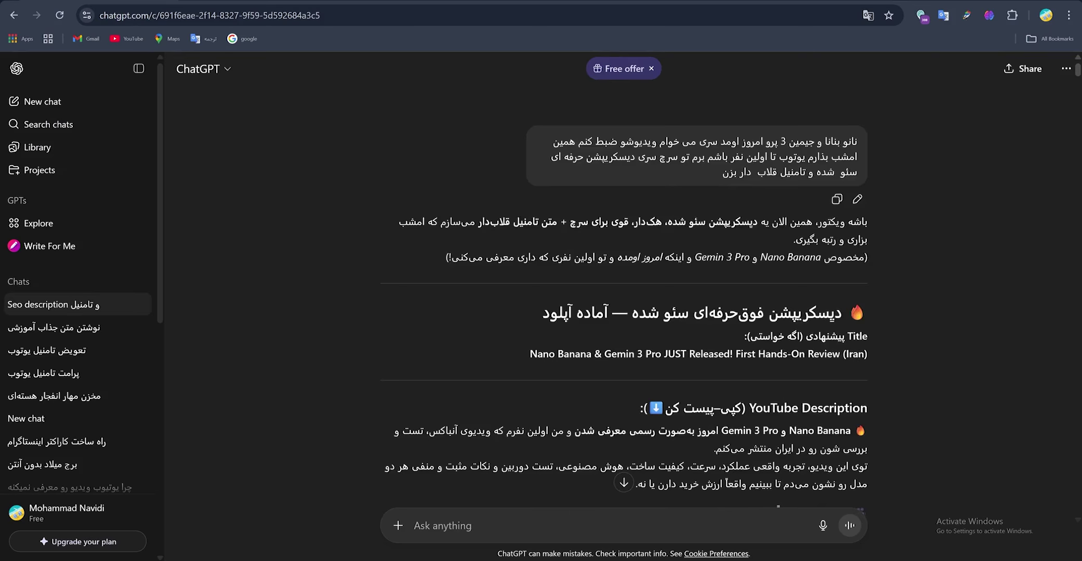
scroll(734, 321, down, 15)
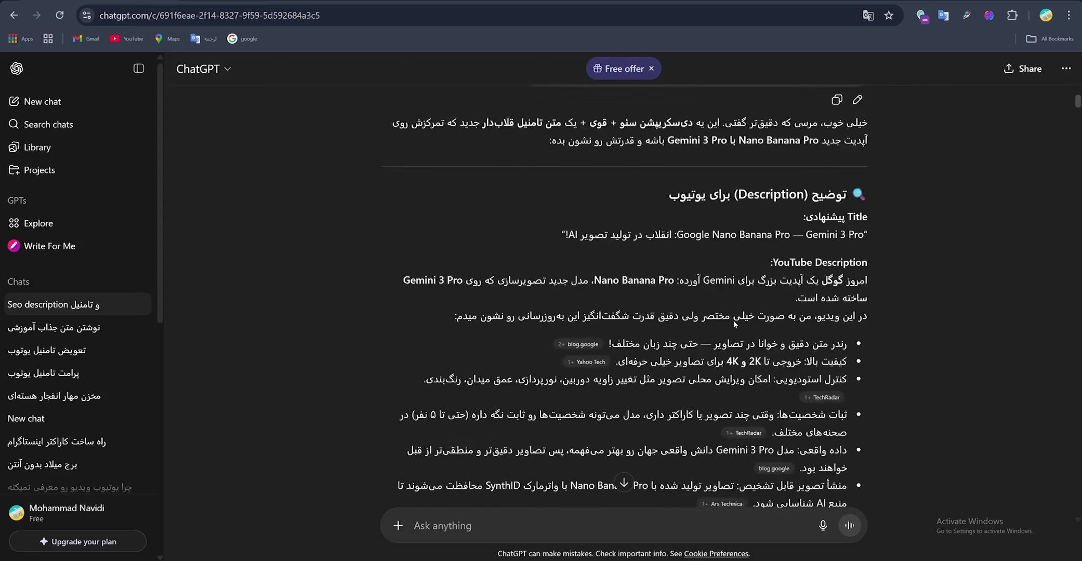
scroll(732, 320, down, 5)
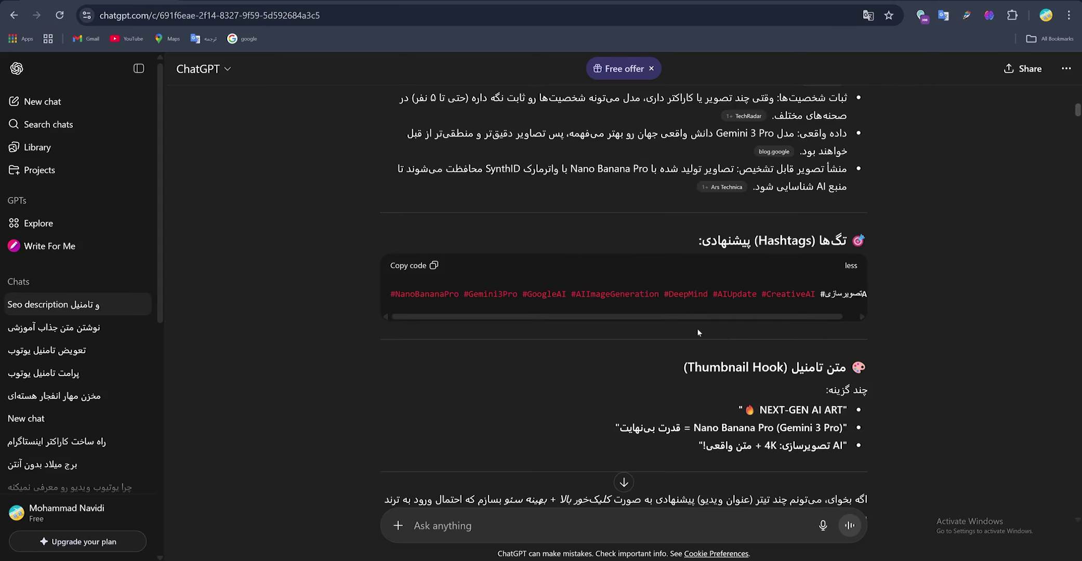
scroll(696, 328, down, 1)
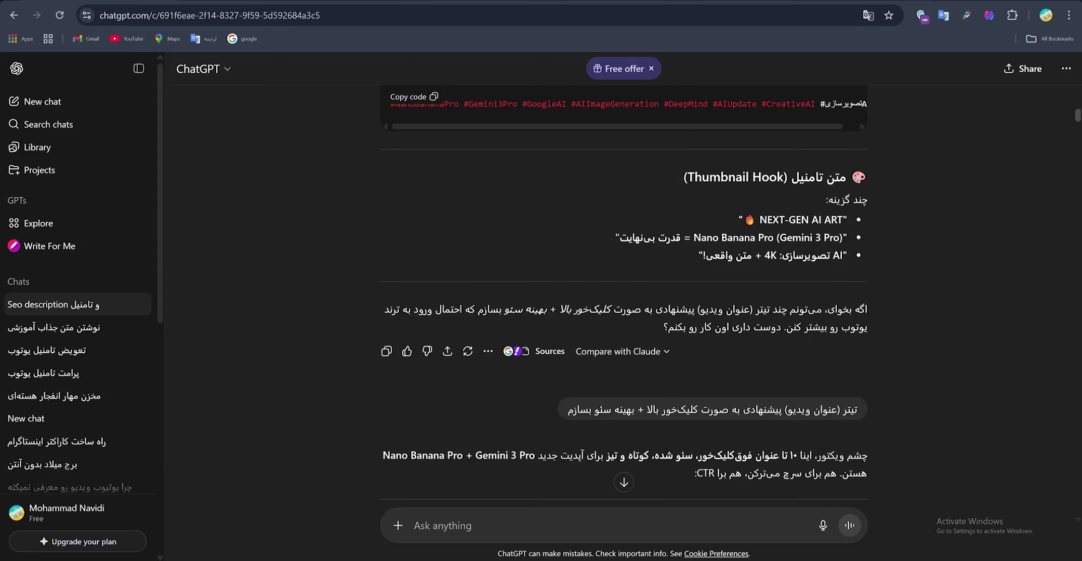
- Examine the ten suggested SEO video titles for Nano Banana Pro and Gemini 3 Pro, highlighting the second title
scroll(656, 165, down, 2)
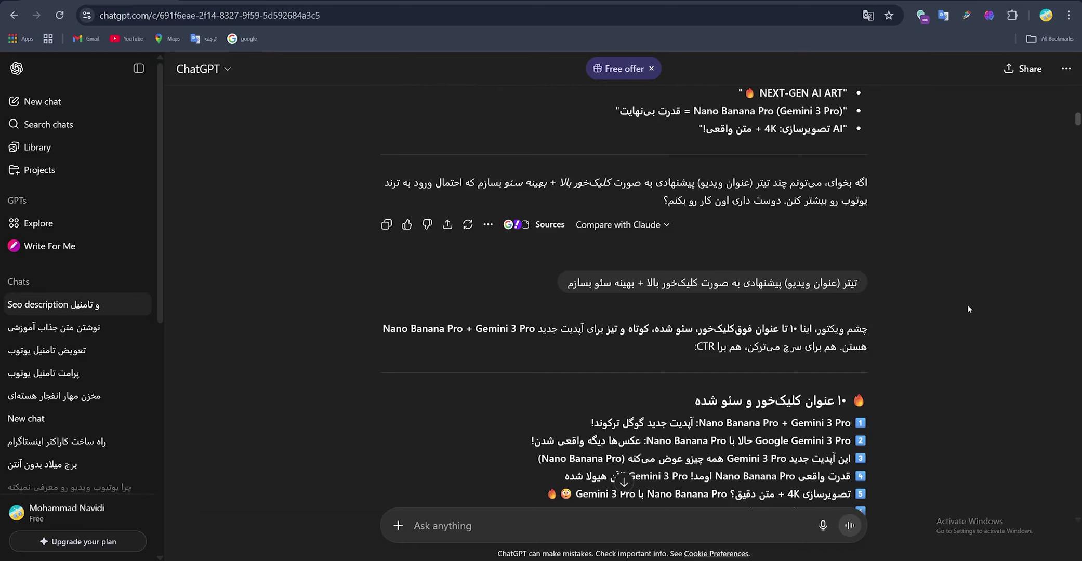
scroll(511, 305, down, 2)
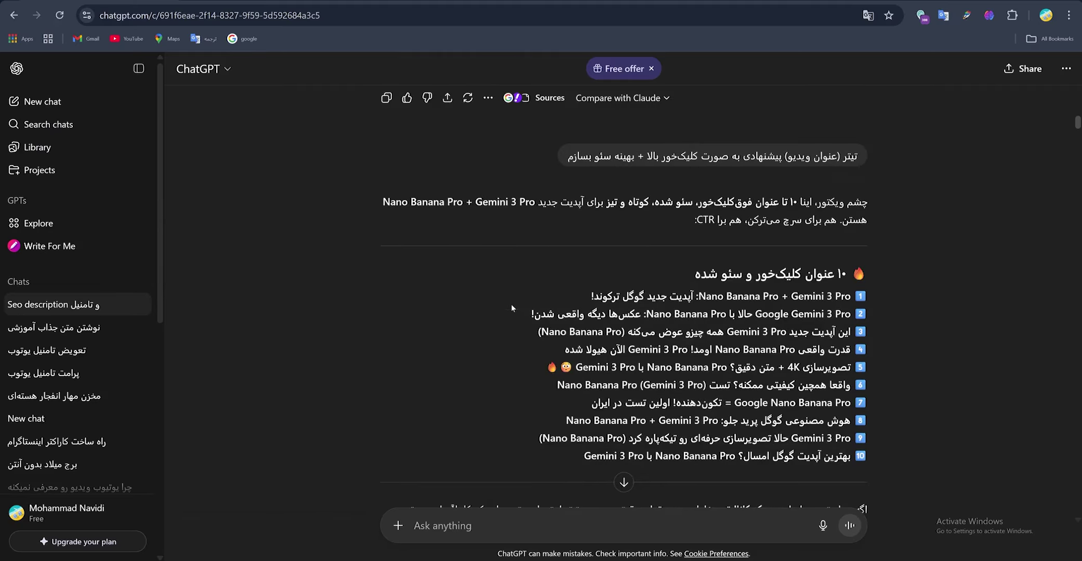
scroll(901, 276, down, 5)
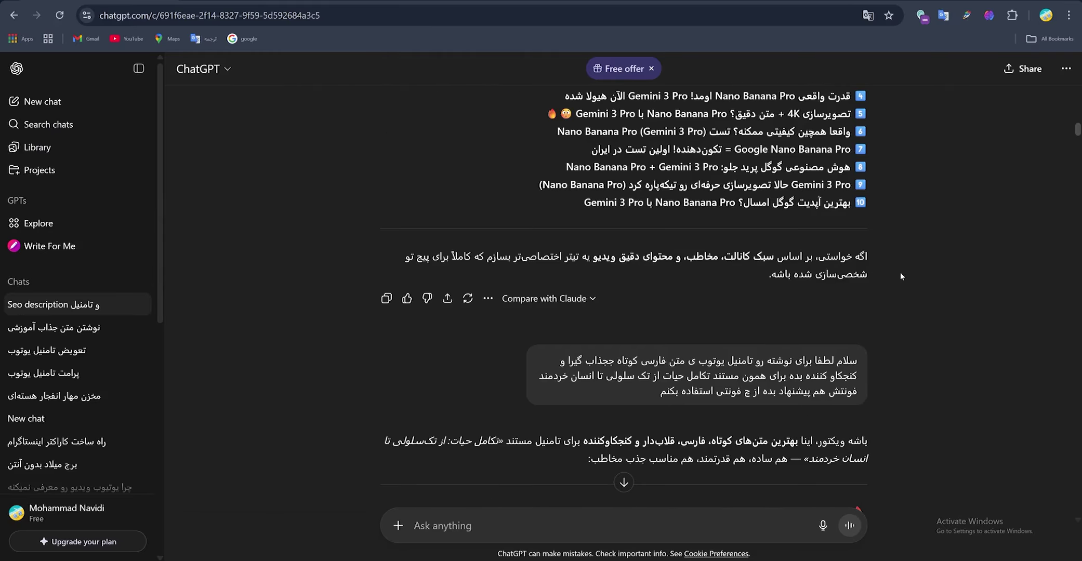
scroll(900, 276, up, 4)
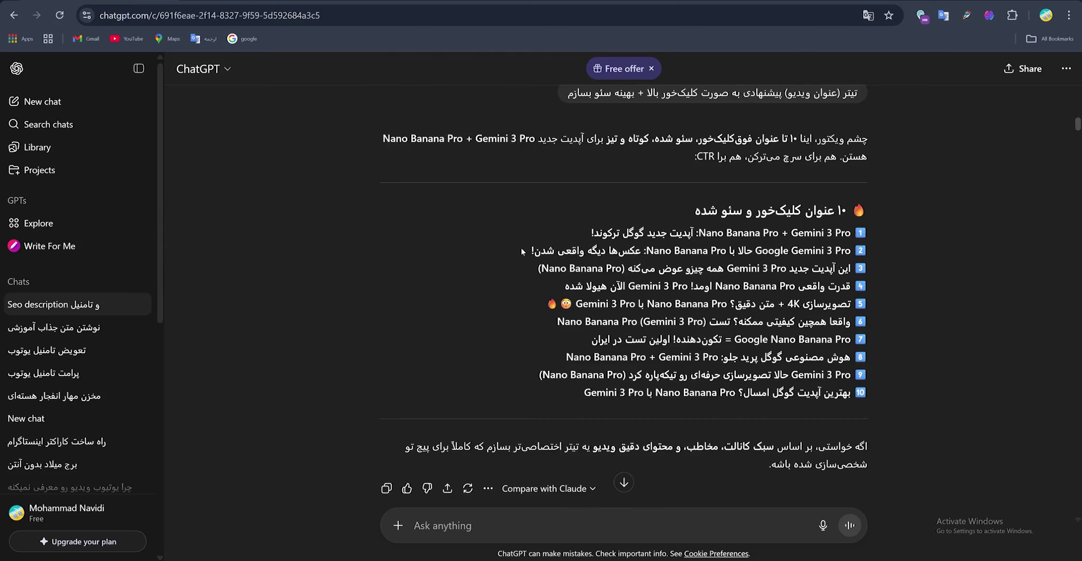
drag(522, 252, 928, 257)
click(857, 231)
scroll(728, 216, down, 3)
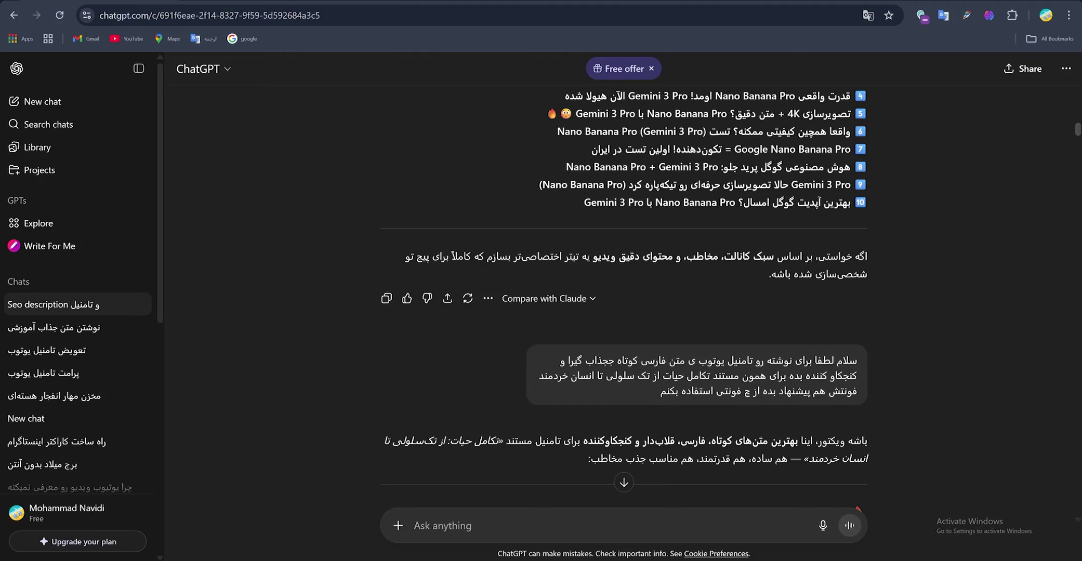
- Review the short Persian thumbnail texts and the font suggestions for the evolution documentary
scroll(814, 290, down, 12)
scroll(813, 291, up, 2)
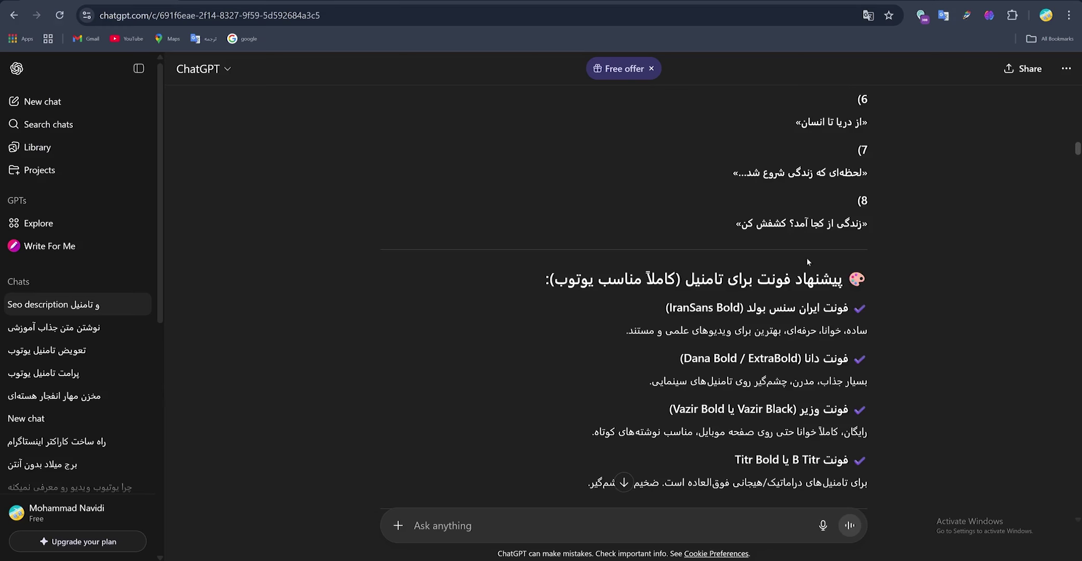
scroll(807, 258, up, 1)
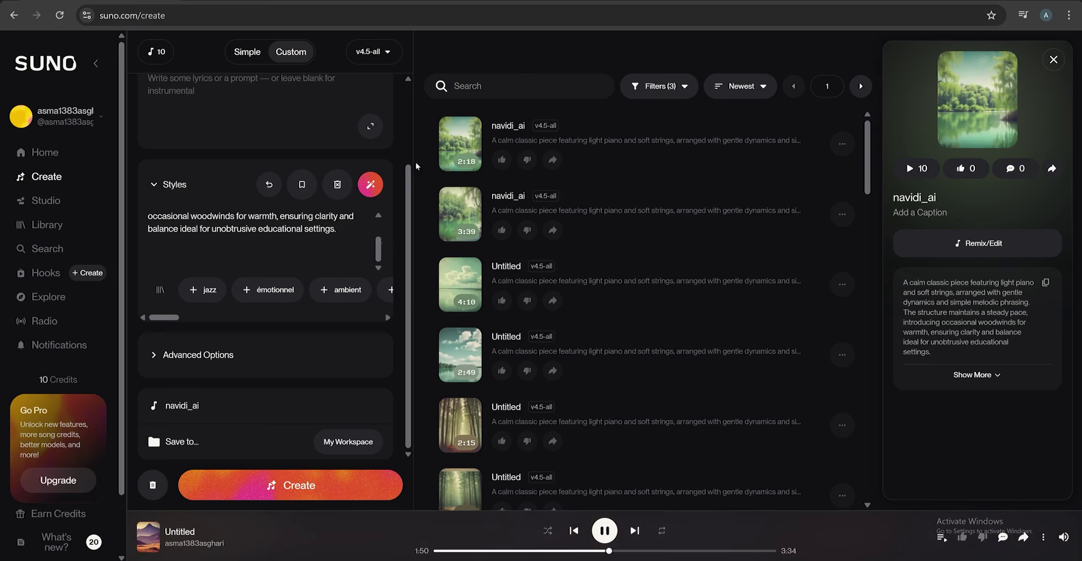
click(457, 144)
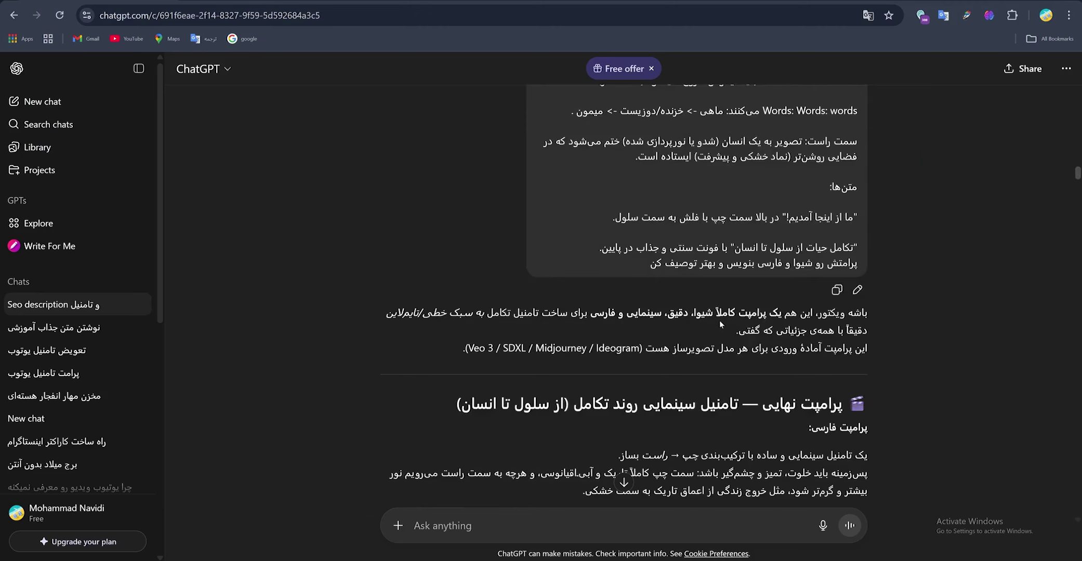
- Examine the evolution thumbnail request, ChatGPT's final Persian prompt and the follow-up request for a more creative version
scroll(719, 320, down, 3)
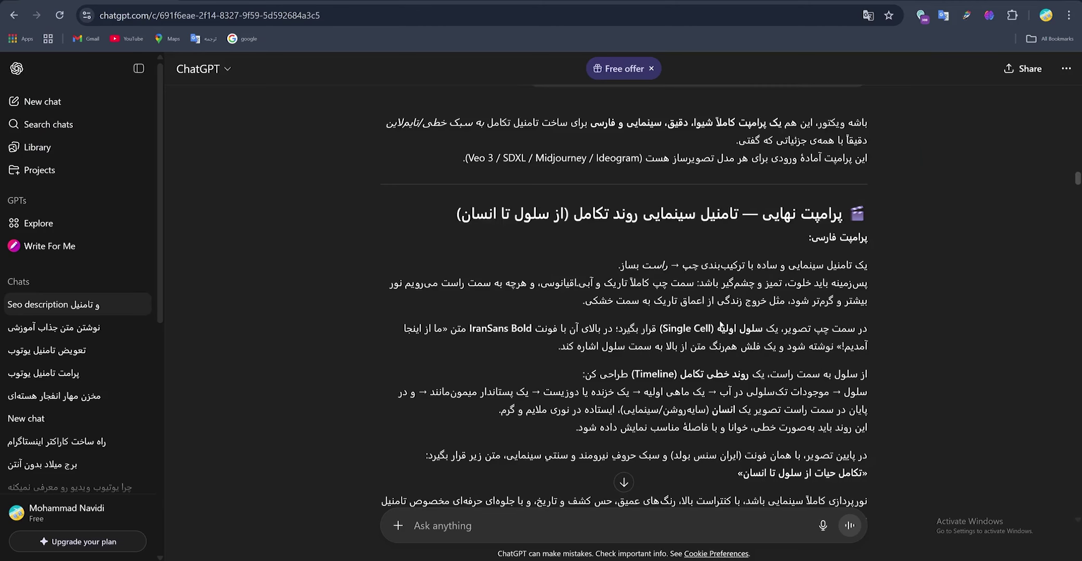
scroll(721, 316, up, 6)
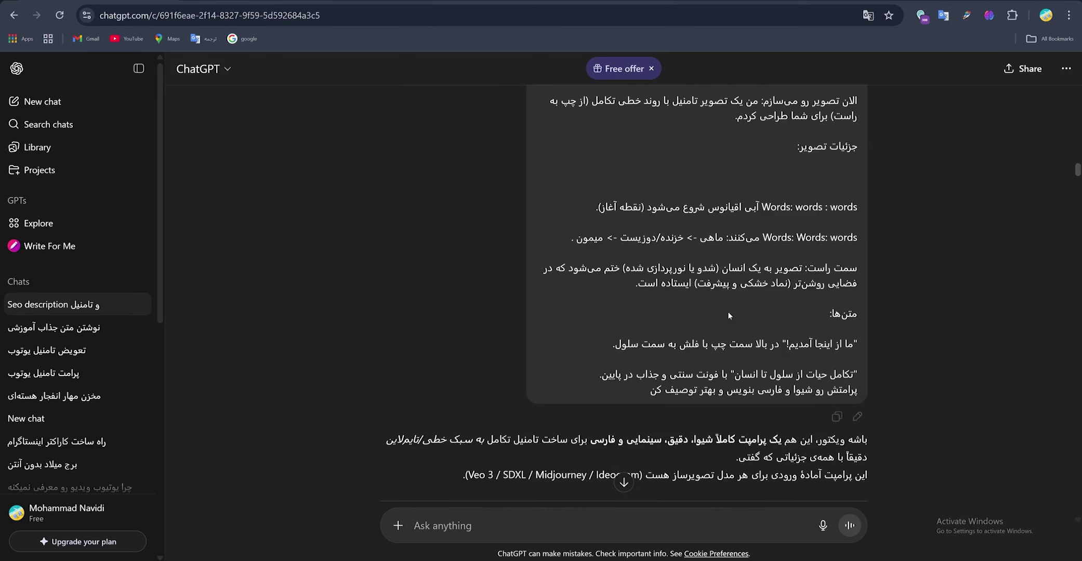
scroll(727, 311, down, 6)
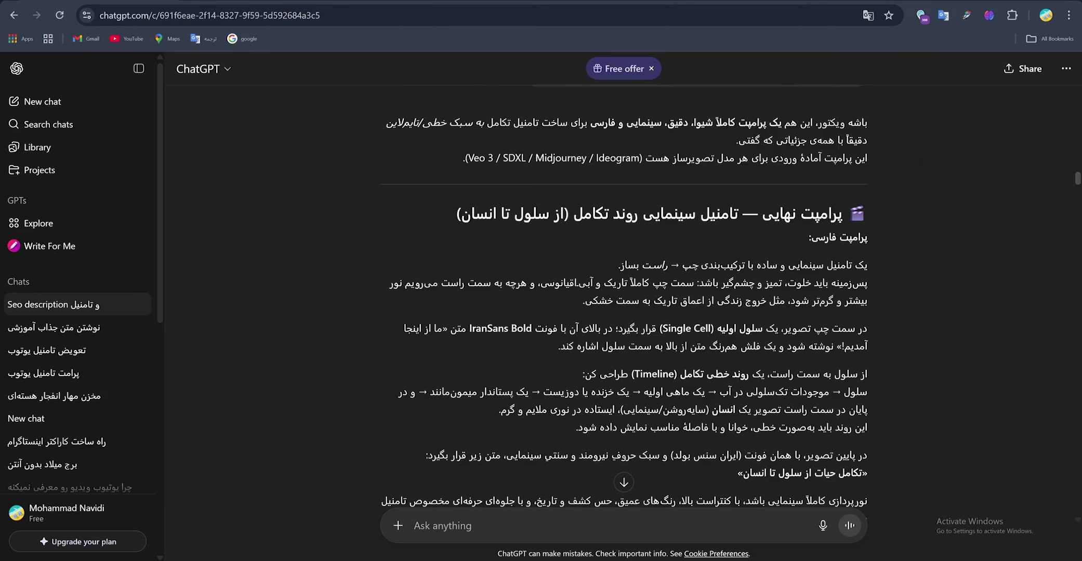
scroll(624, 311, down, 3)
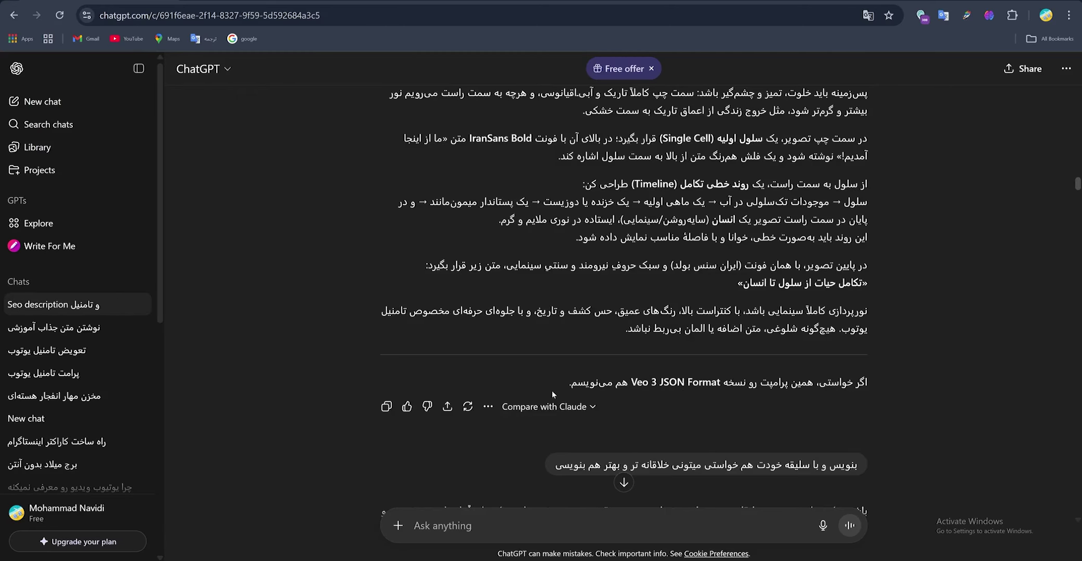
scroll(904, 379, down, 2)
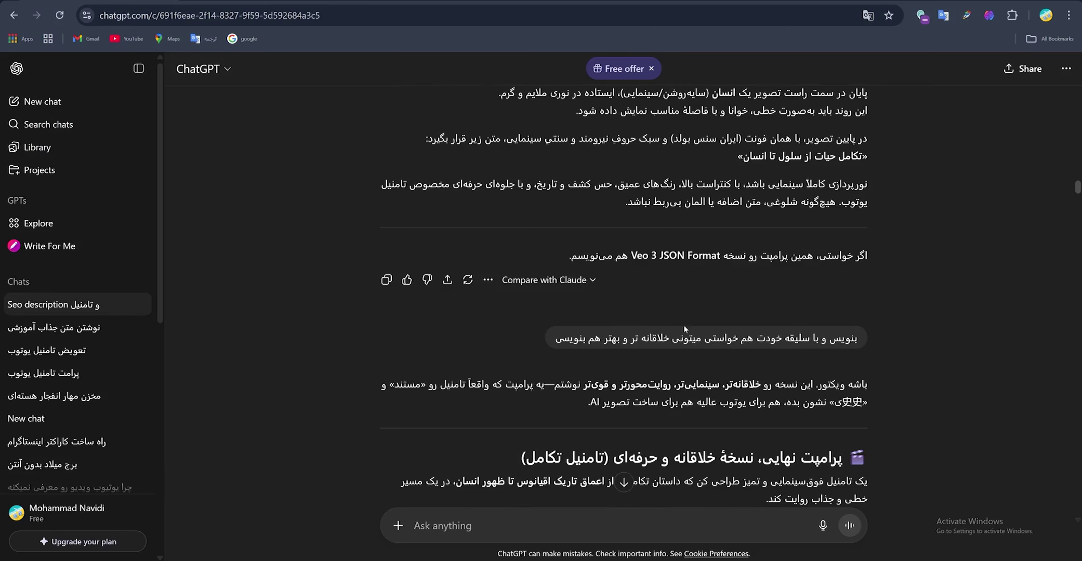
scroll(537, 352, down, 7)
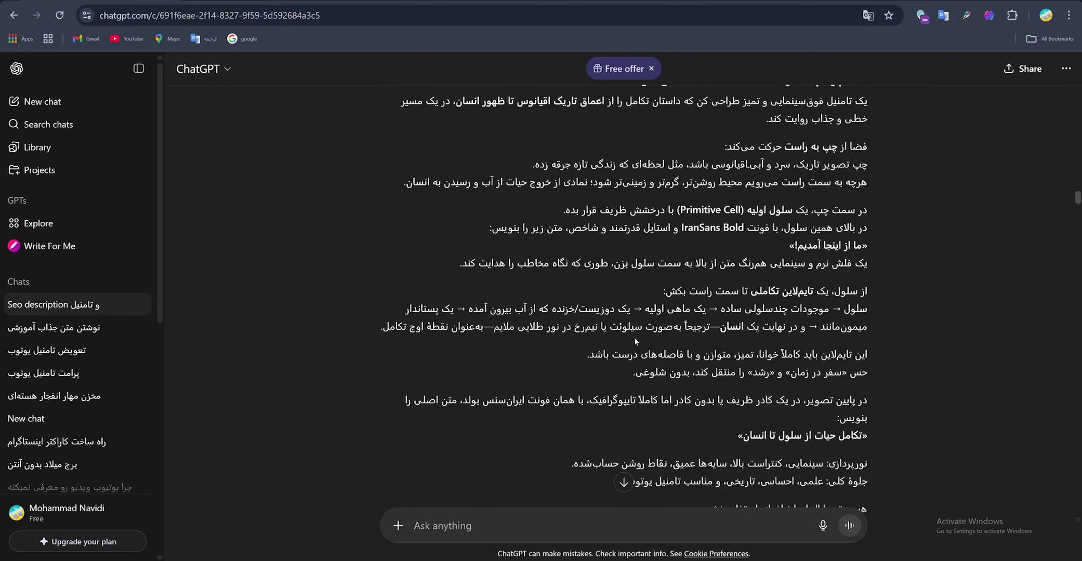
- Review the creative Persian prompt and its conversion into the Veo 3 cinematic thumbnail prompt in JSON format
scroll(634, 338, down, 10)
scroll(634, 337, up, 12)
scroll(933, 304, down, 5)
scroll(787, 280, down, 7)
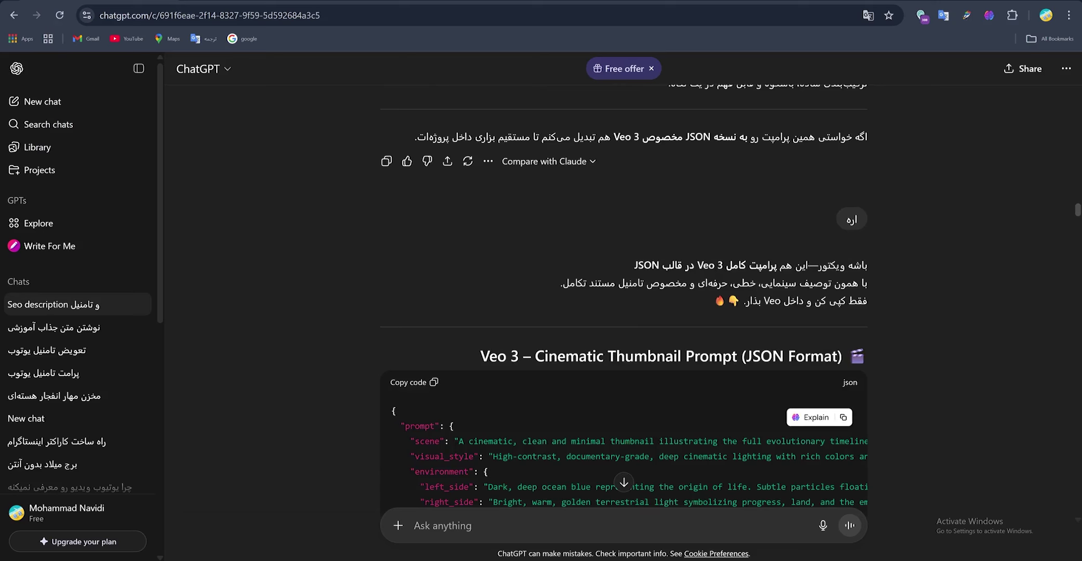
scroll(754, 278, down, 4)
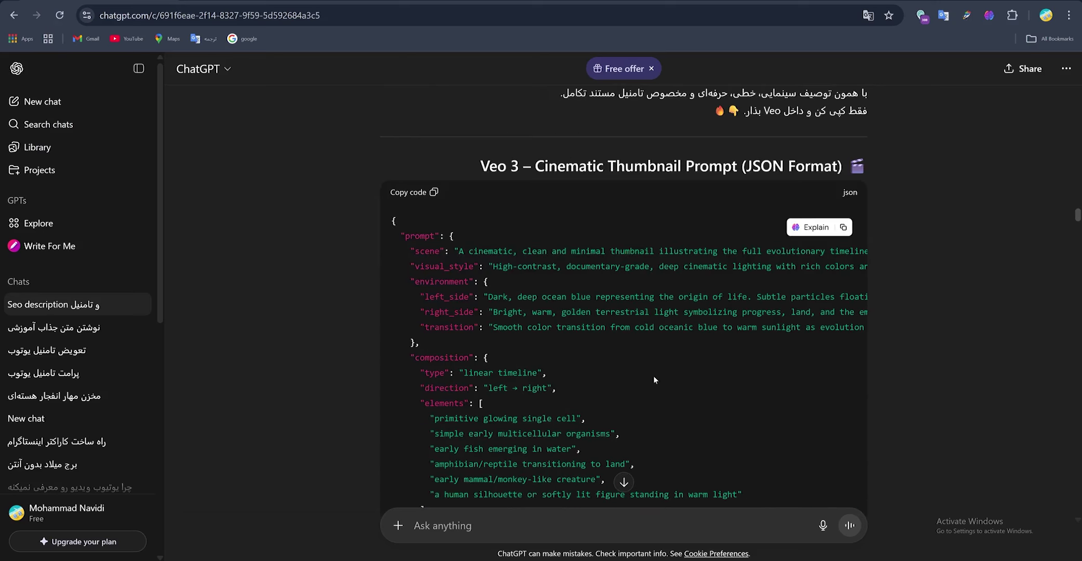
- Review the rest of the Veo 3 cinematic JSON thumbnail prompt and compare it with the evolution image in Gemini
scroll(653, 377, down, 4)
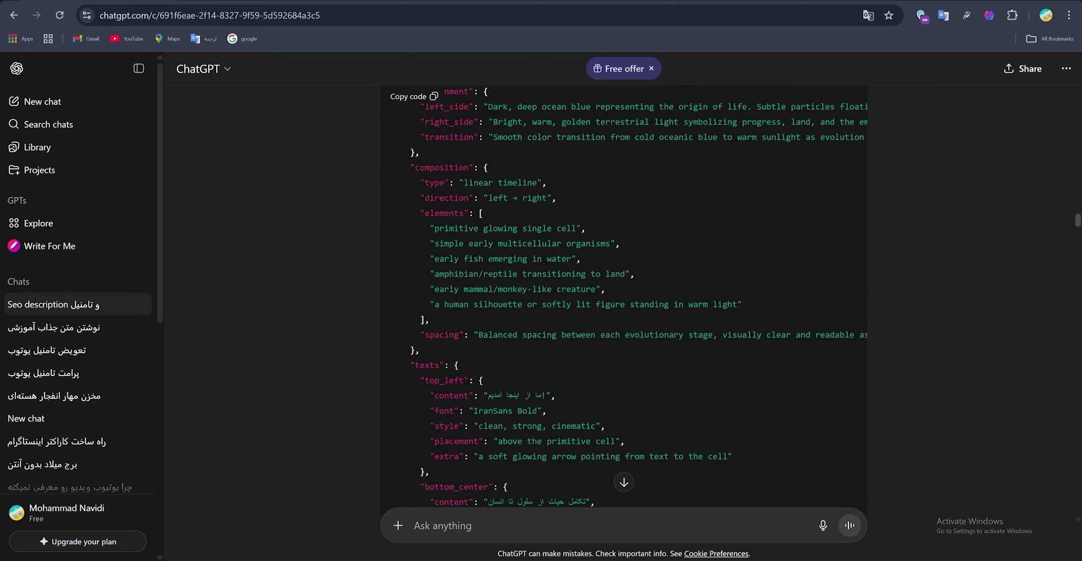
scroll(624, 296, down, 7)
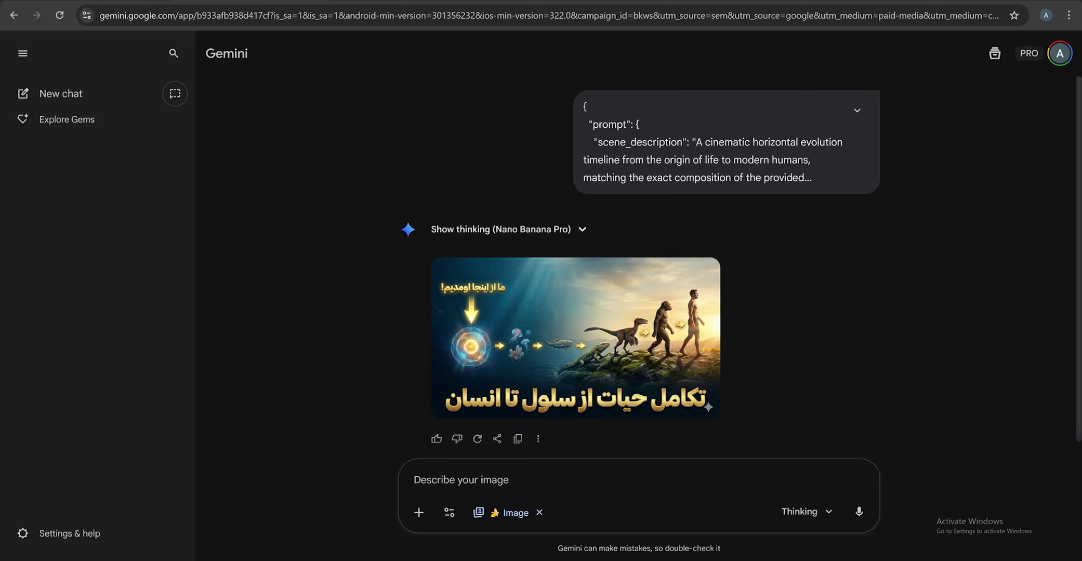
mouse_move(695, 386)
mouse_move(220, 560)
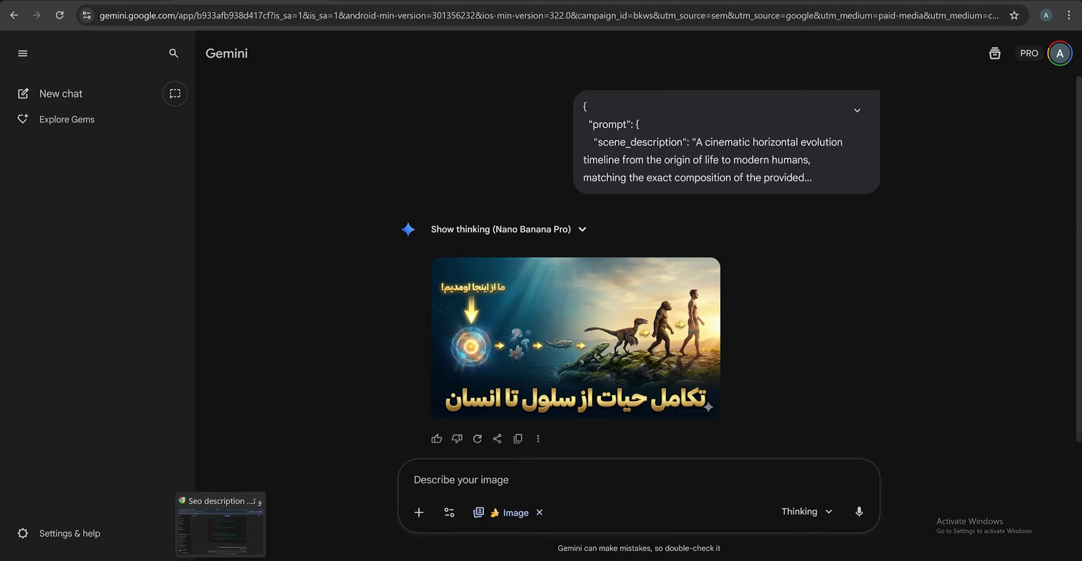
click(220, 560)
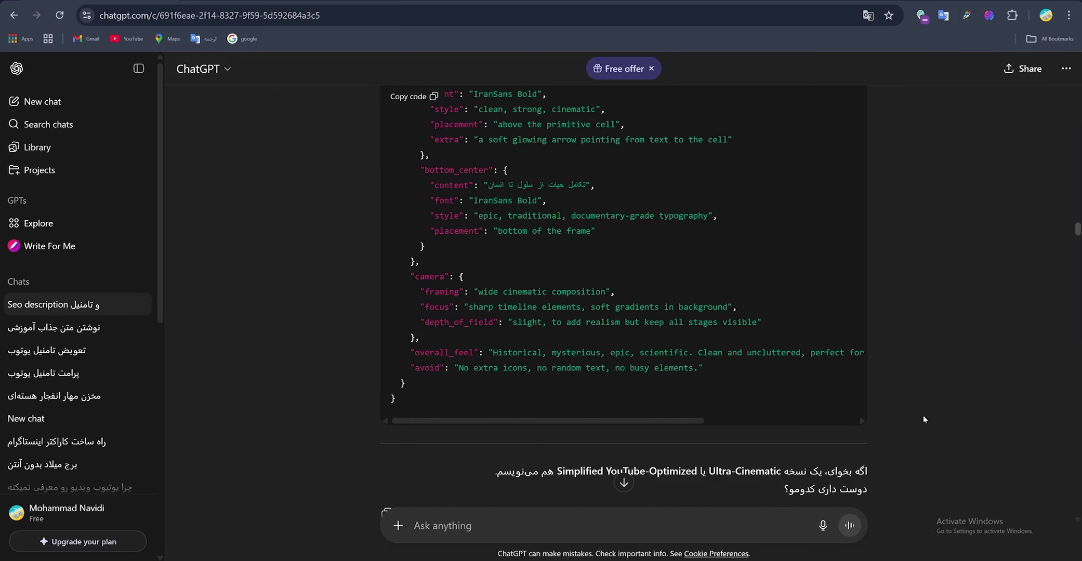
scroll(923, 420, up, 10)
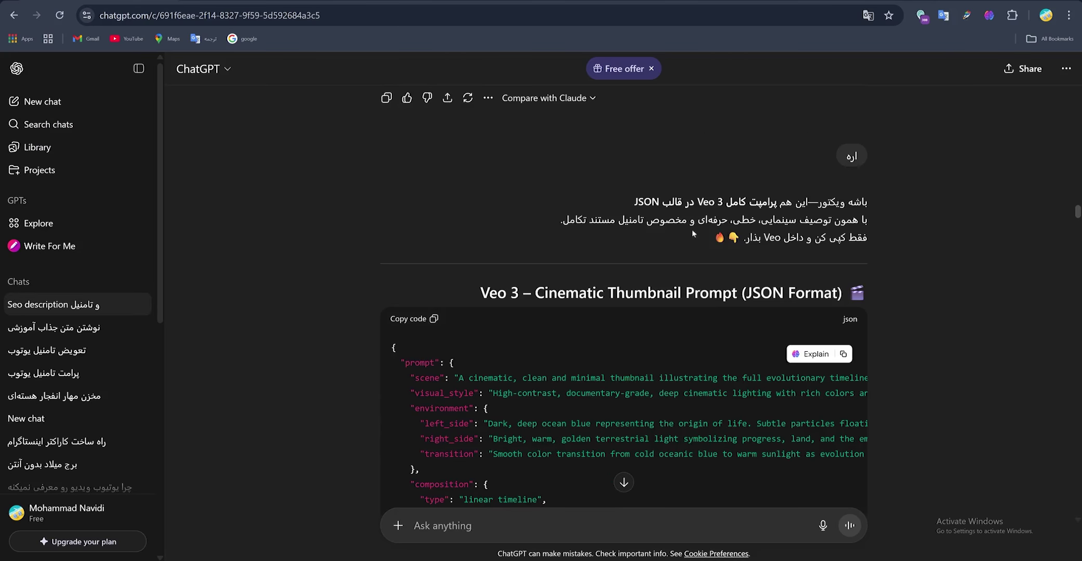
scroll(670, 309, down, 10)
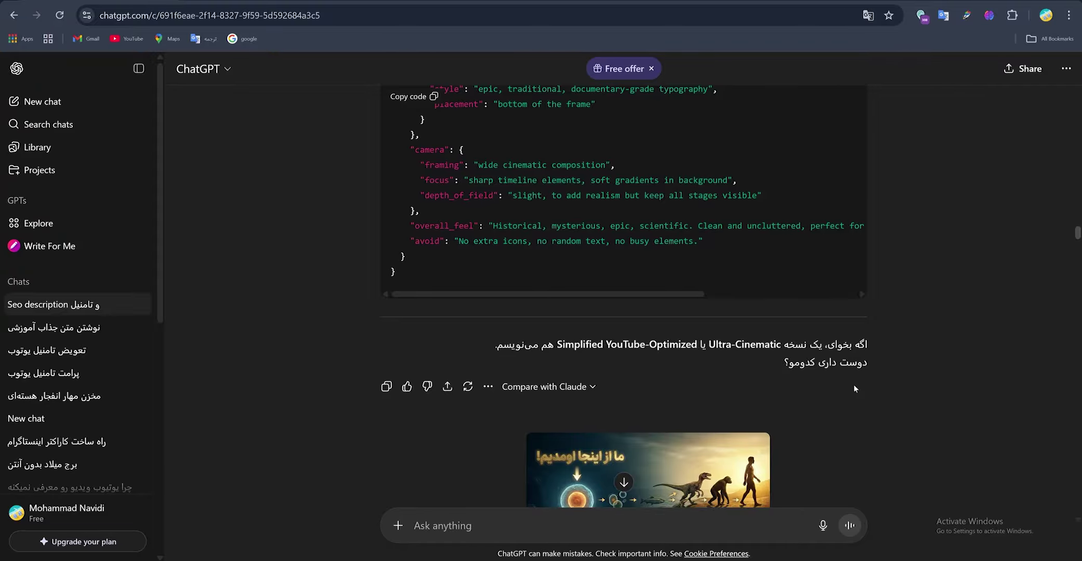
- Examine the request for an exact JSON prompt of the uploaded thumbnail, highlighting the B Titr font, and the resulting prompt's text and lighting settings
scroll(853, 387, down, 4)
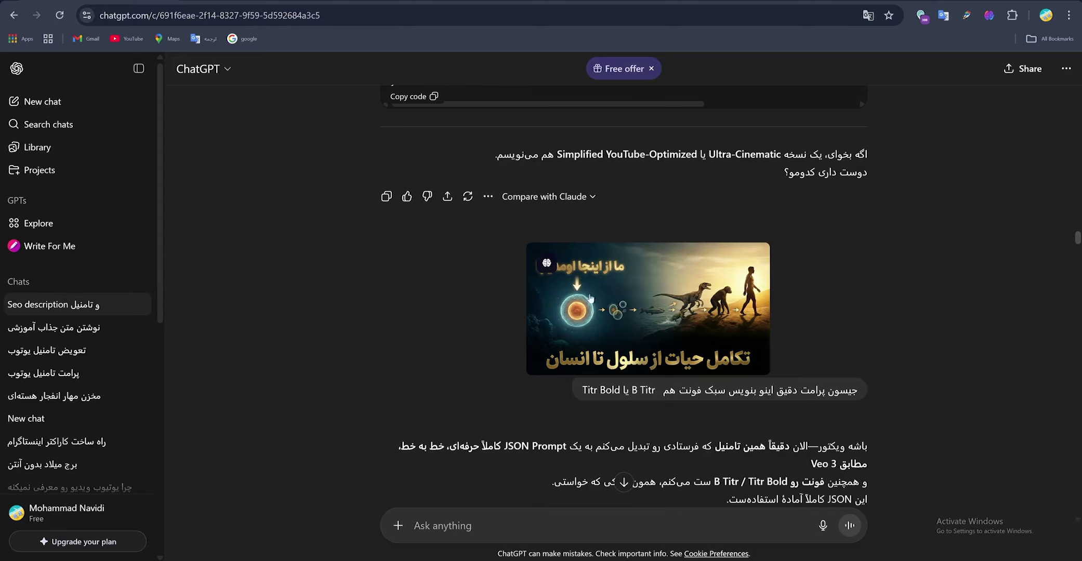
drag(659, 389, 630, 391)
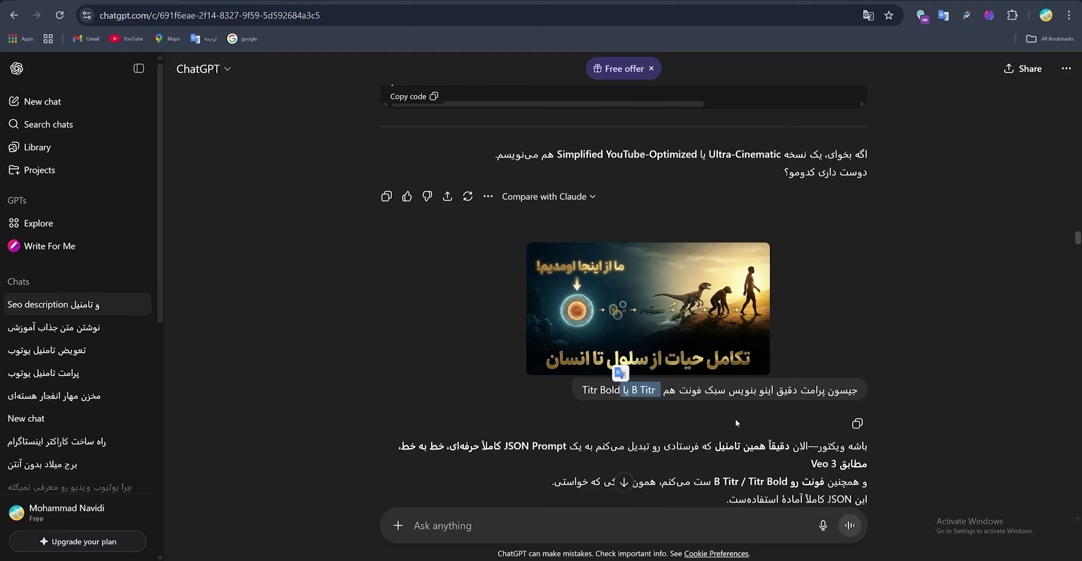
scroll(735, 419, down, 15)
scroll(736, 422, down, 10)
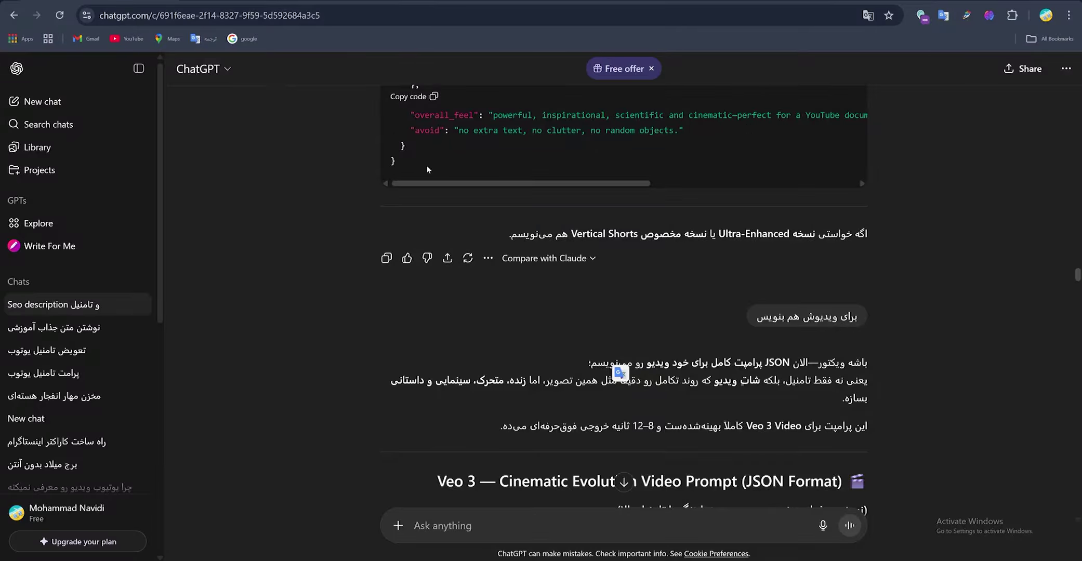
scroll(426, 166, up, 5)
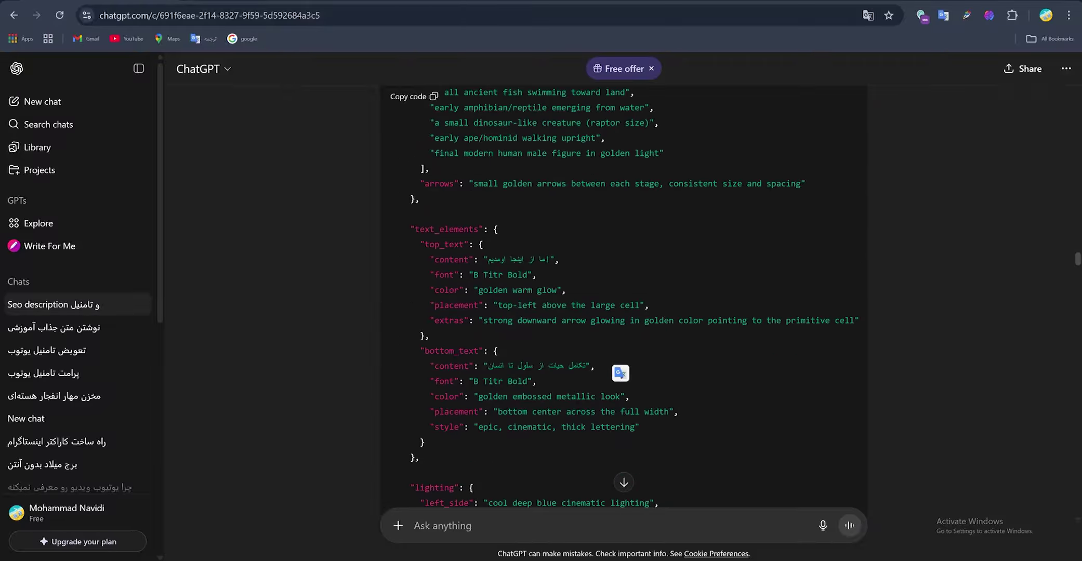
scroll(426, 169, down, 6)
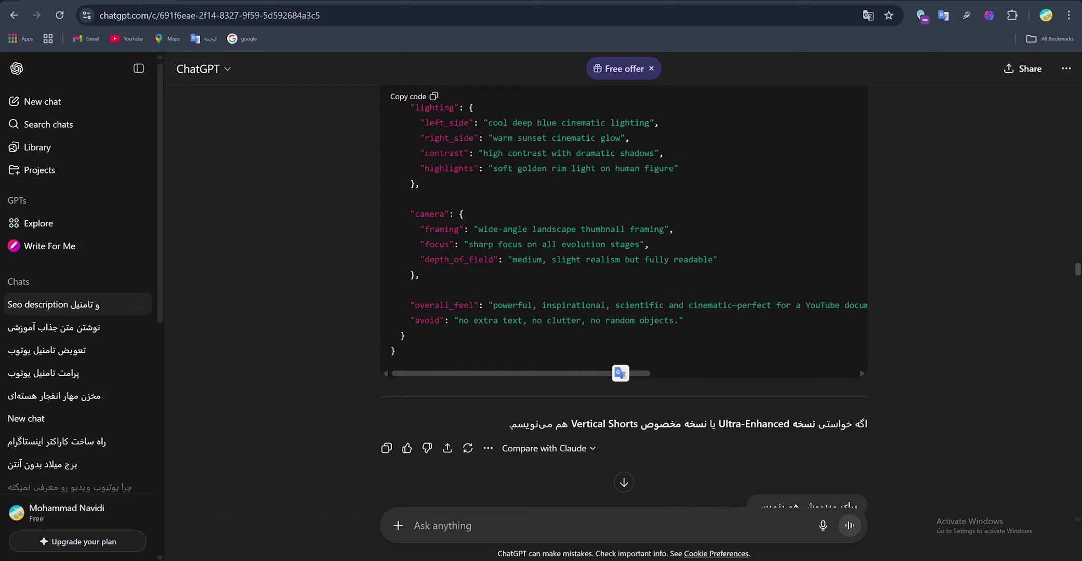
click(220, 249)
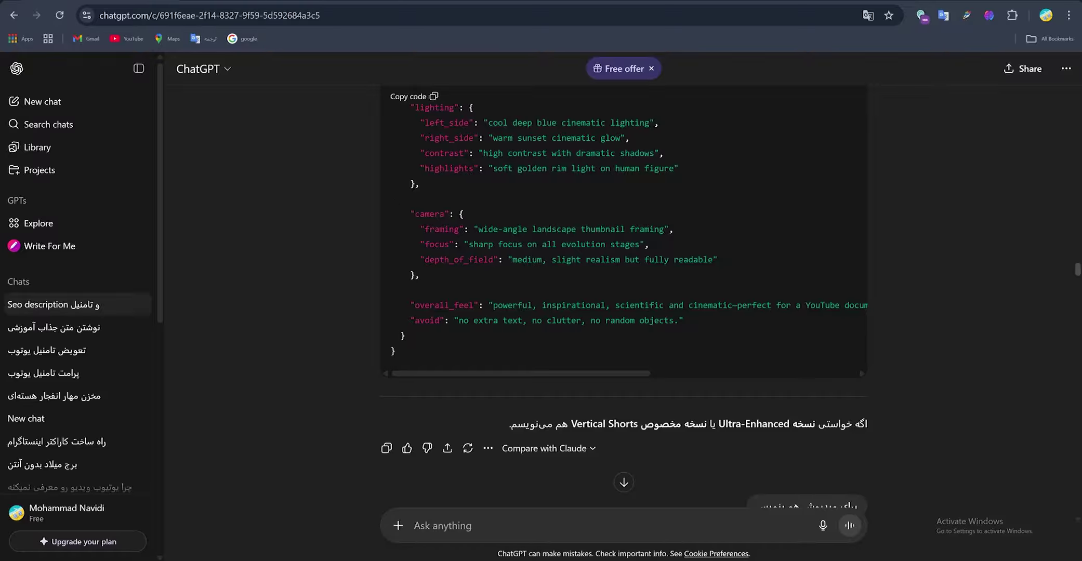
- Read the image-based JSON prompt from its scene description and timeline elements through to the follow-up video request
scroll(575, 332, up, 15)
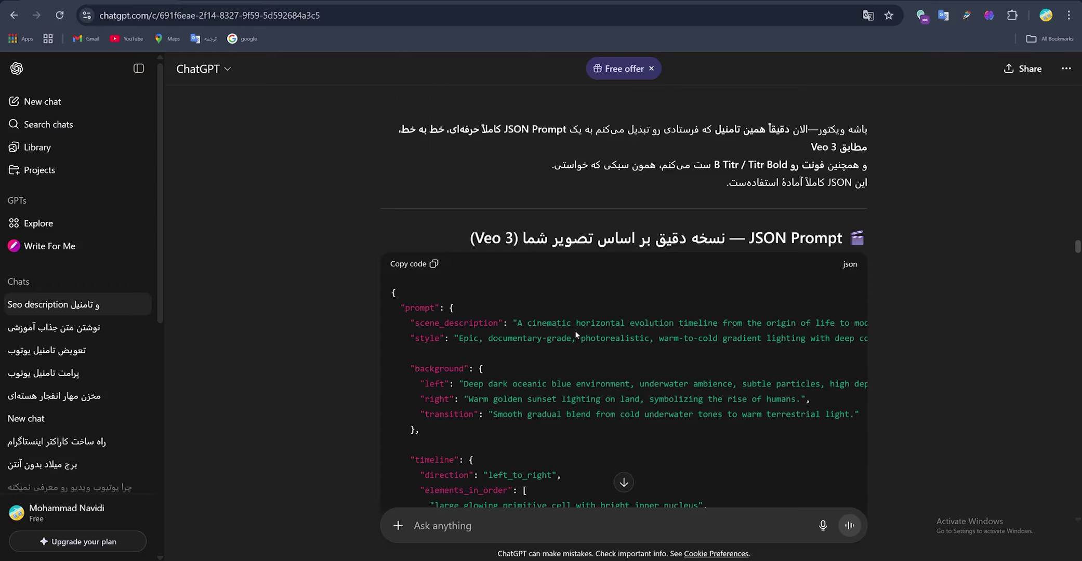
scroll(574, 330, down, 4)
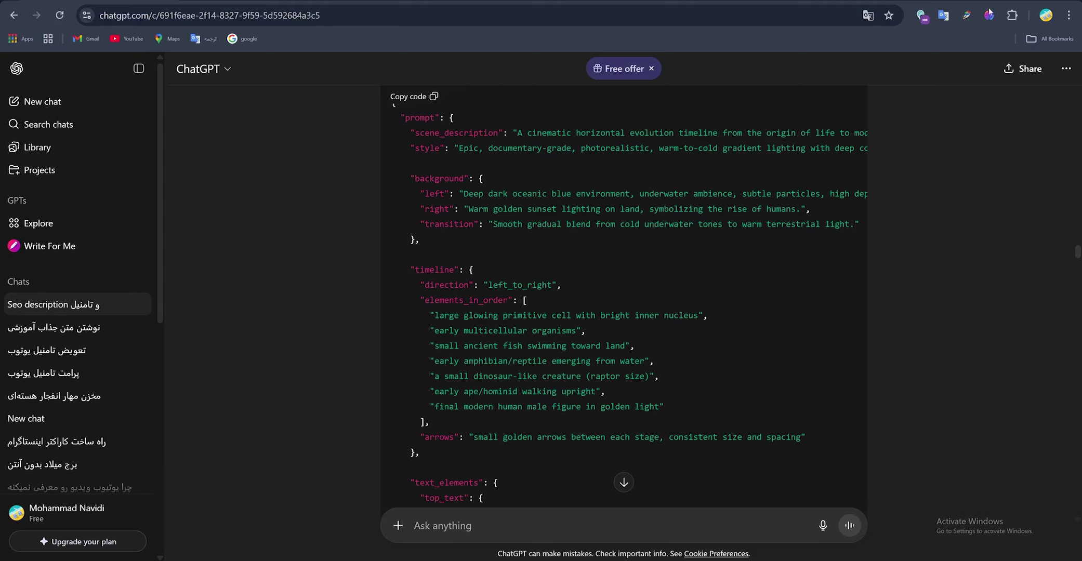
click(1068, 16)
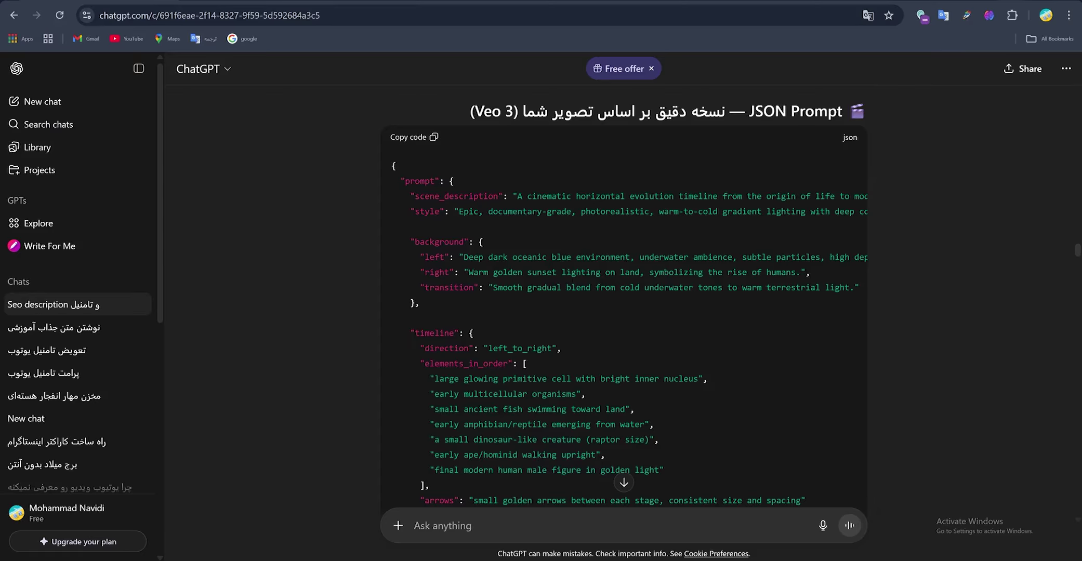
scroll(818, 334, down, 11)
scroll(818, 334, up, 11)
scroll(817, 334, up, 8)
scroll(817, 334, down, 20)
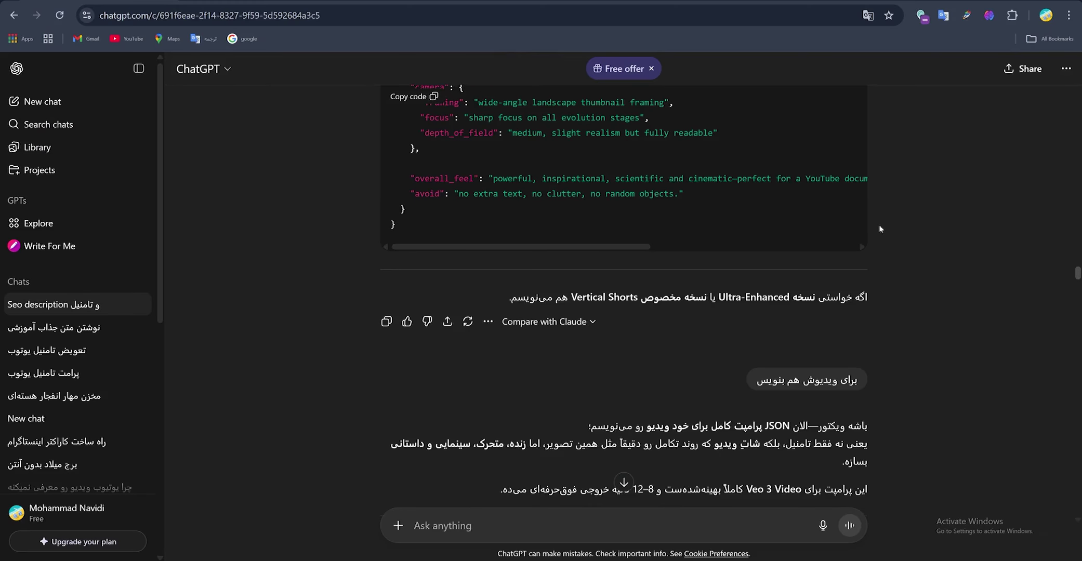
- Compare the uploaded evolution thumbnail and its B Titr or Titr Bold request with the text, lighting and camera sections of the JSON prompt
scroll(875, 323, up, 14)
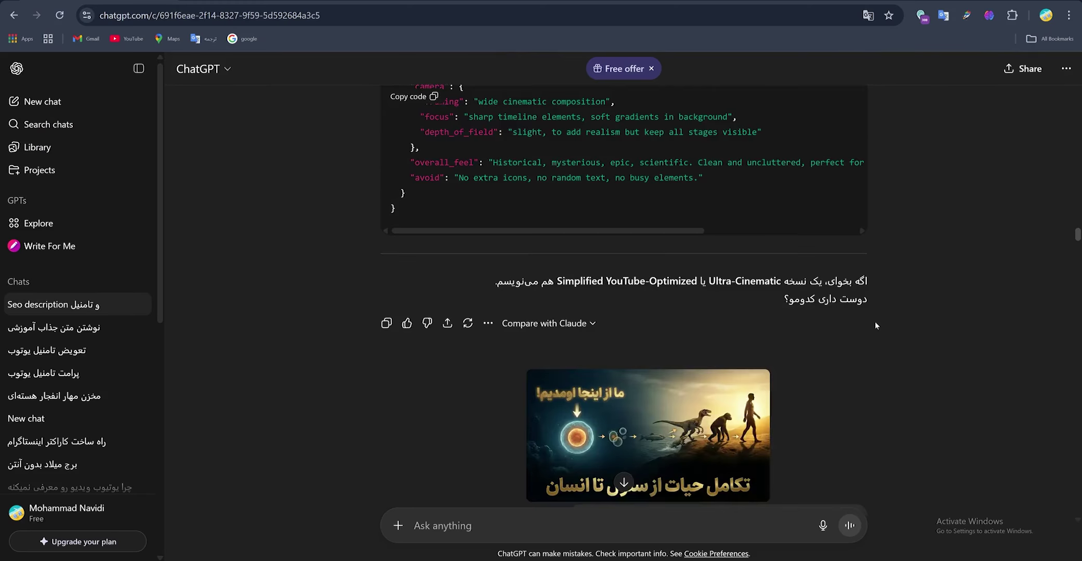
scroll(875, 323, down, 6)
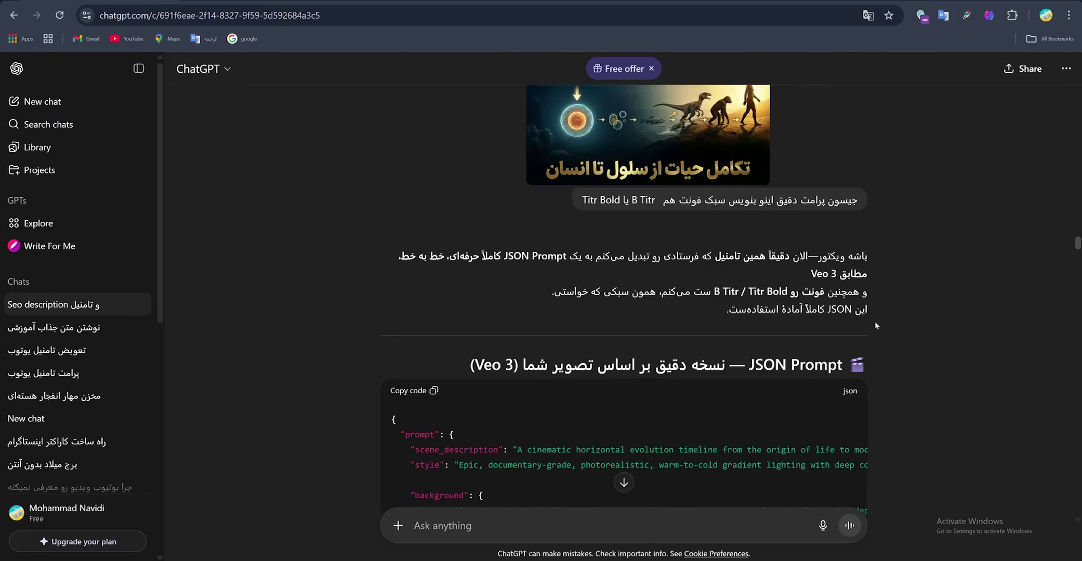
scroll(788, 318, down, 5)
scroll(789, 318, up, 8)
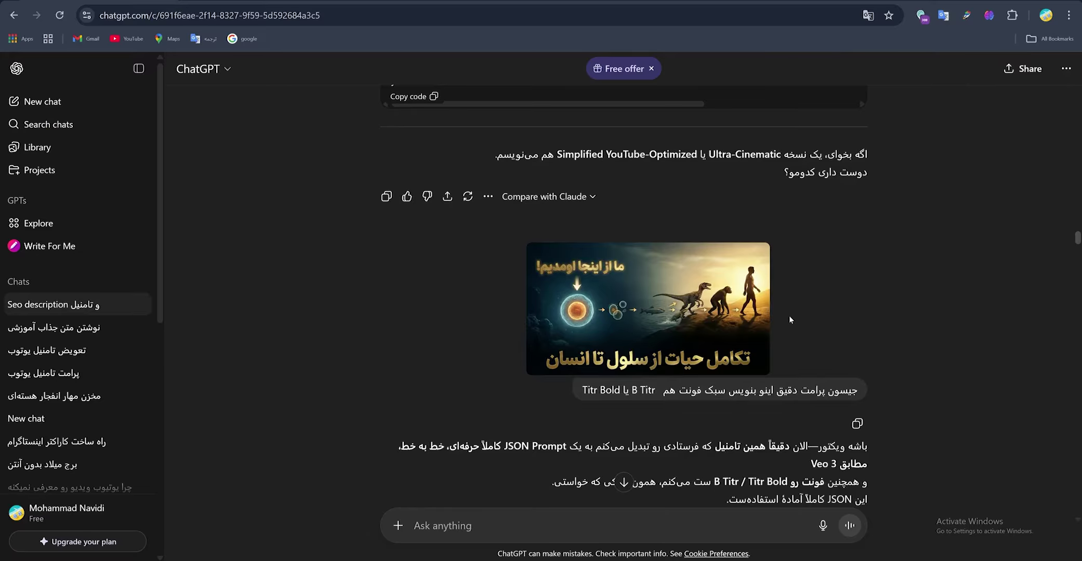
scroll(790, 319, down, 4)
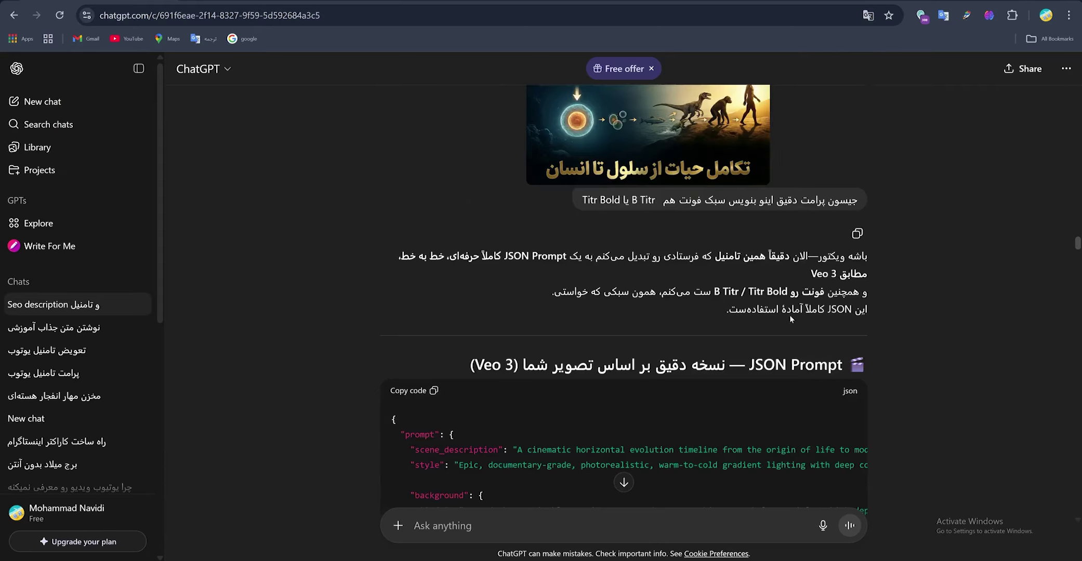
scroll(790, 319, down, 10)
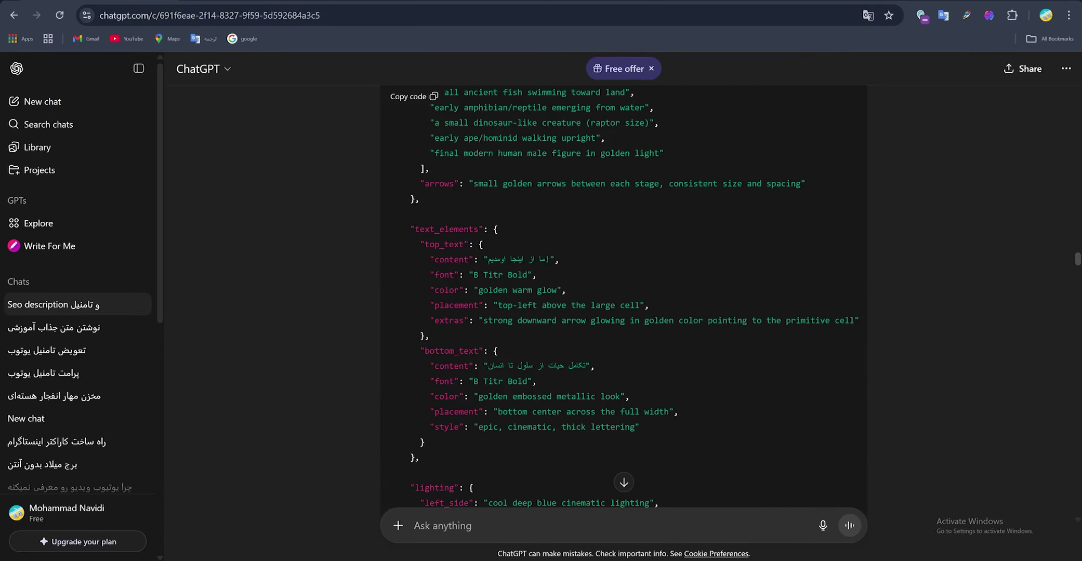
scroll(789, 316, down, 4)
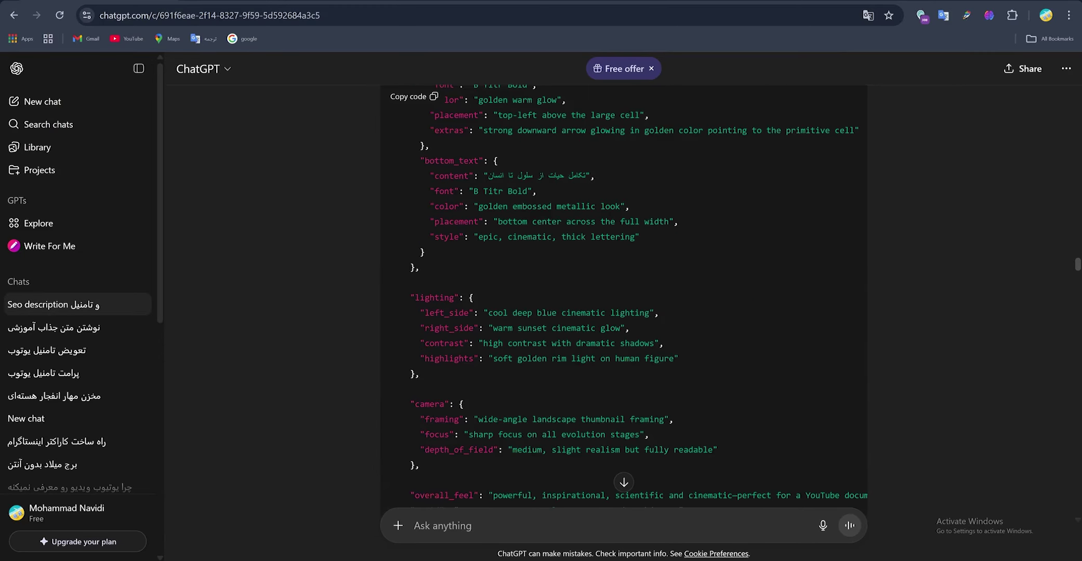
drag(425, 222, 449, 222)
click(850, 197)
click(1073, 15)
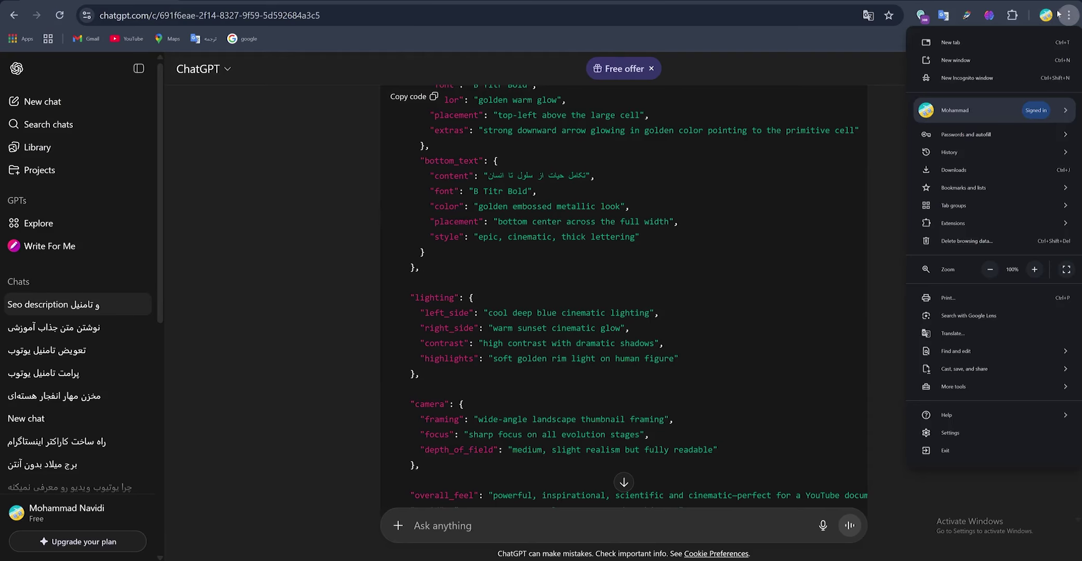
click(877, 180)
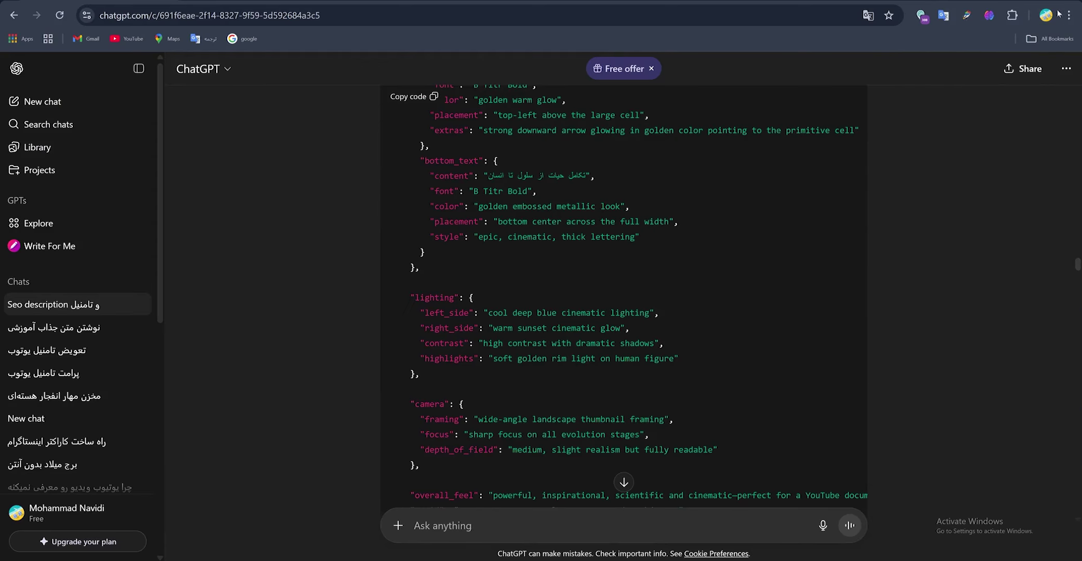
- Switch to the image viewer and examine the evolution thumbnail versions with the purple arrow, fiery lettering and neon lettering
click(1073, 17)
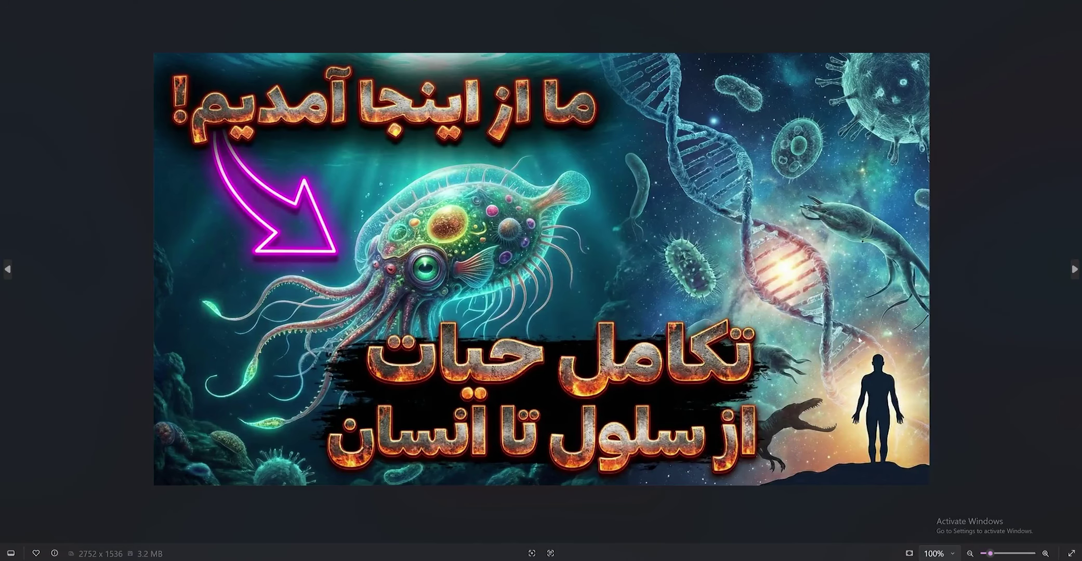
scroll(858, 338, up, 1)
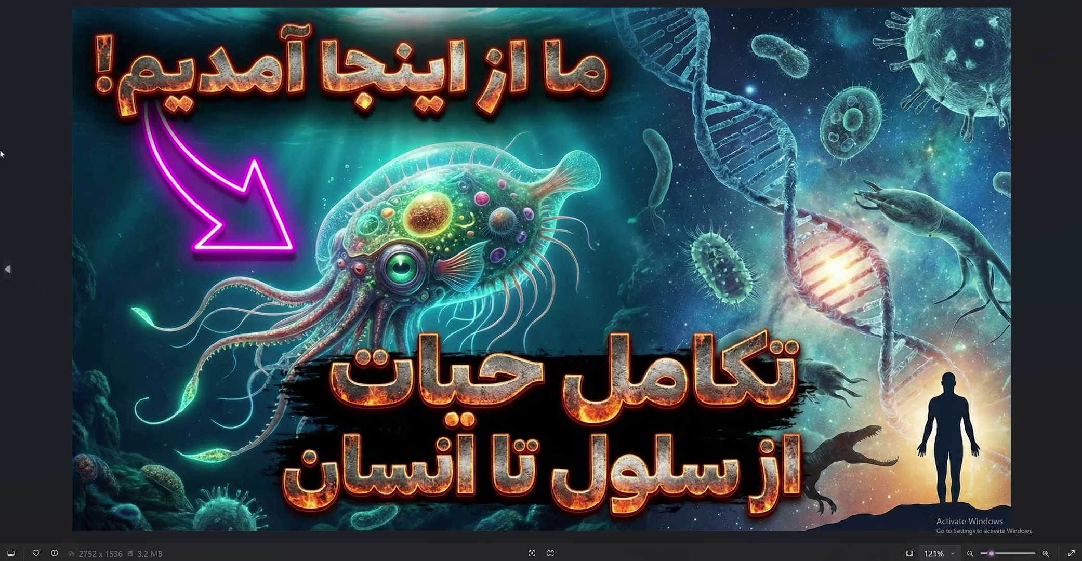
click(9, 270)
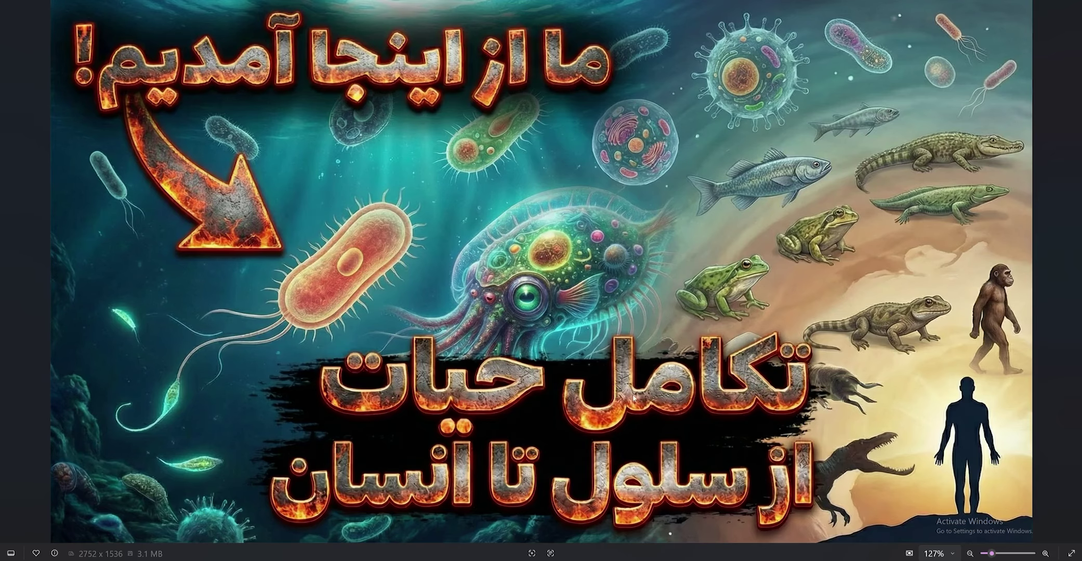
drag(625, 375, 358, 370)
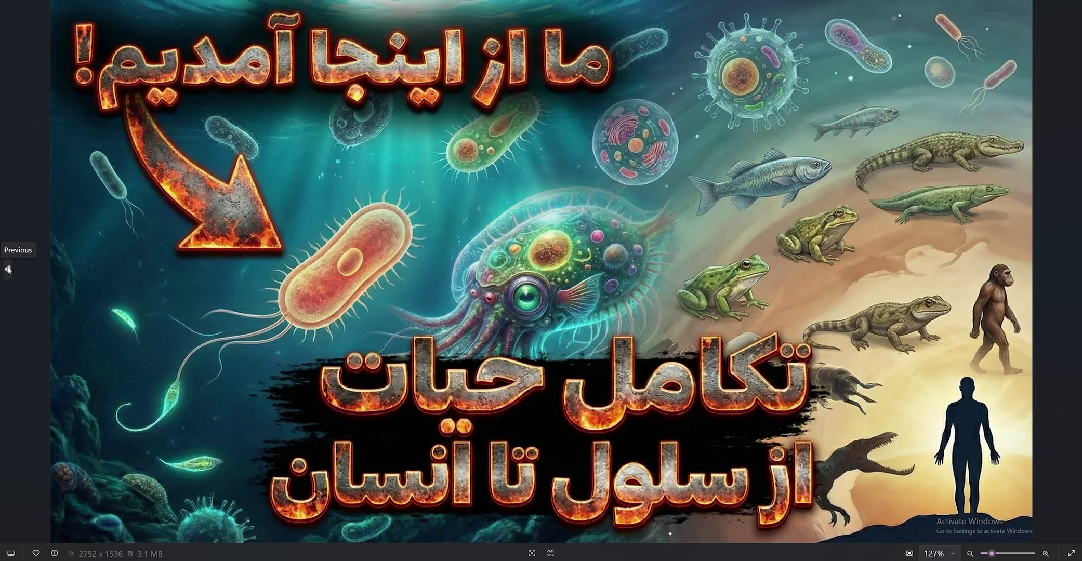
click(7, 269)
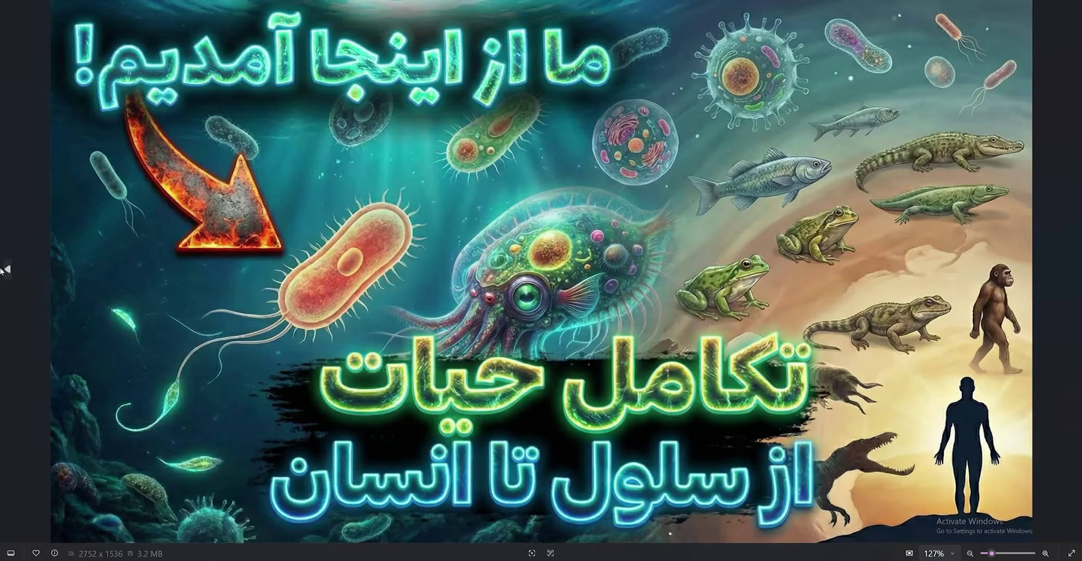
- Bring up the green-screen studio collage and inspect its camera crane crew, motion-capture actor and control desk up close
click(8, 269)
click(7, 269)
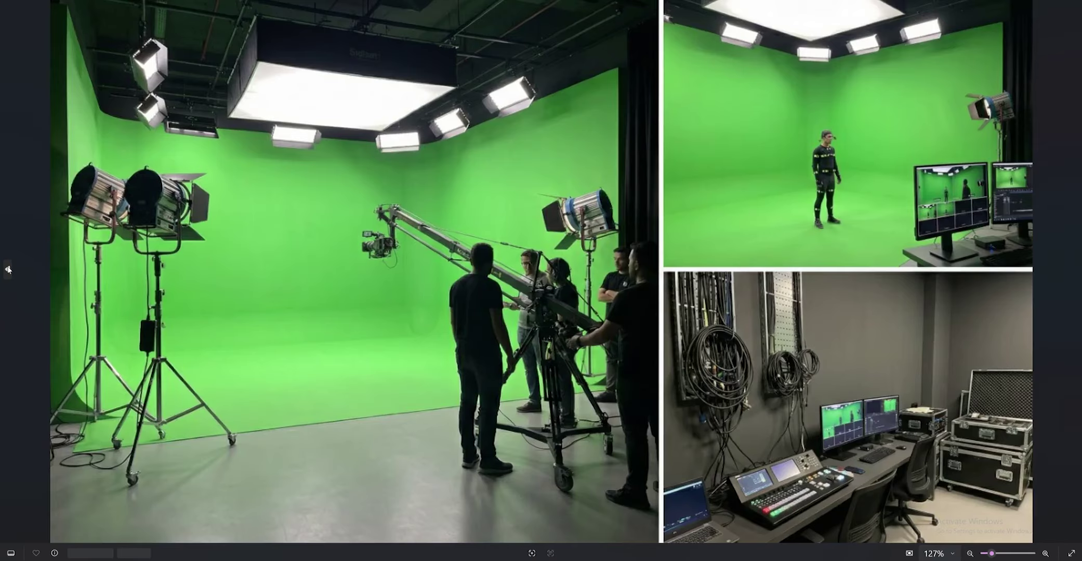
click(8, 269)
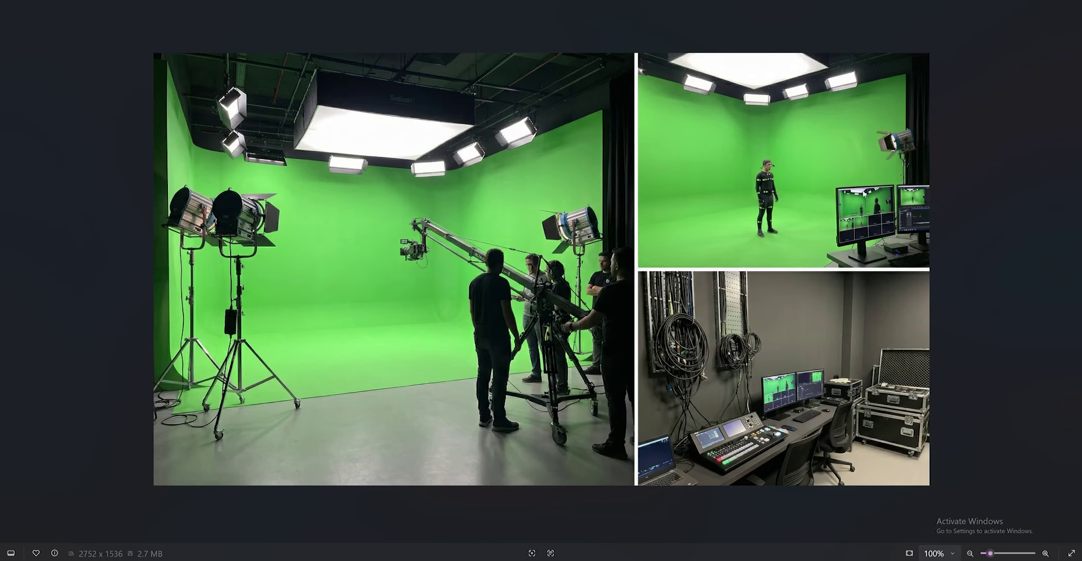
scroll(547, 298, up, 8)
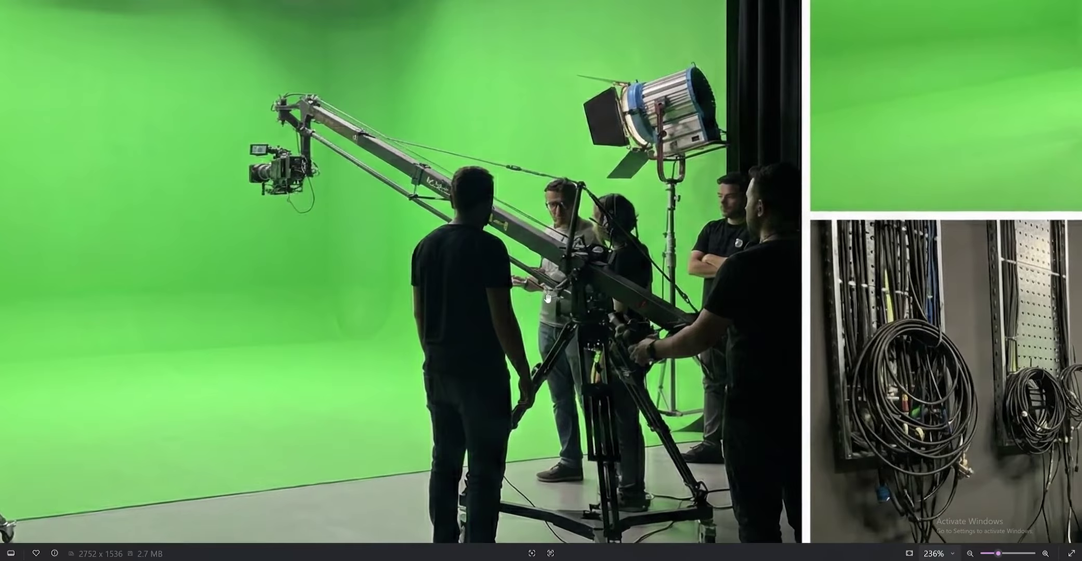
scroll(548, 297, down, 8)
scroll(449, 297, up, 5)
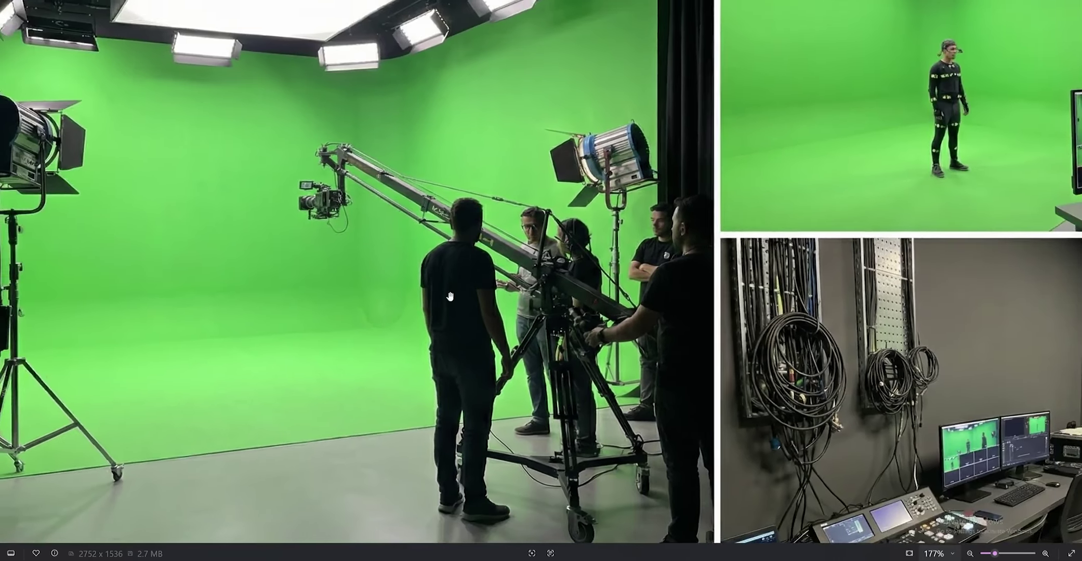
scroll(449, 296, down, 3)
scroll(877, 244, up, 7)
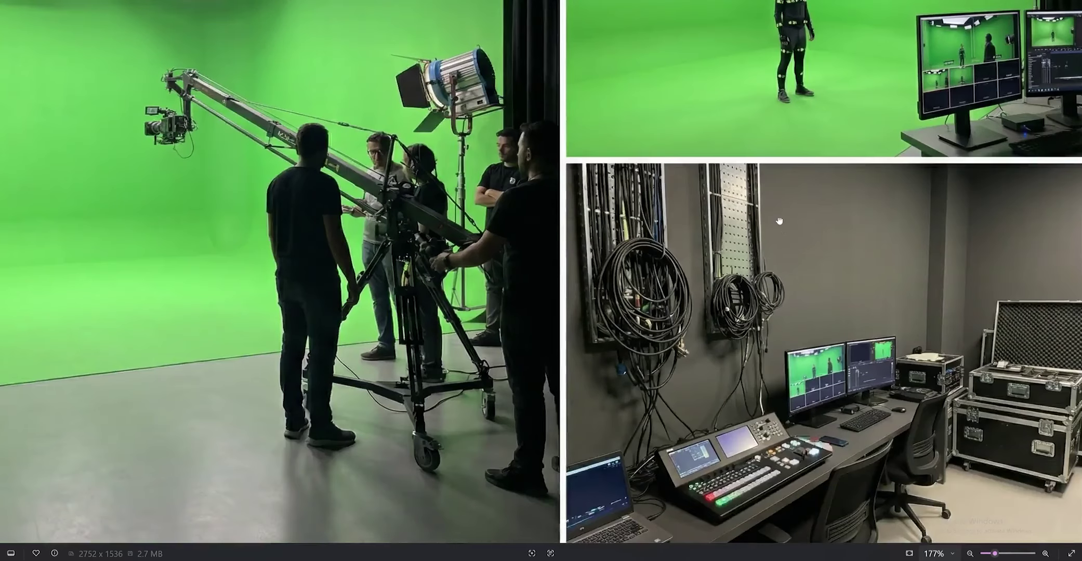
scroll(878, 341, down, 8)
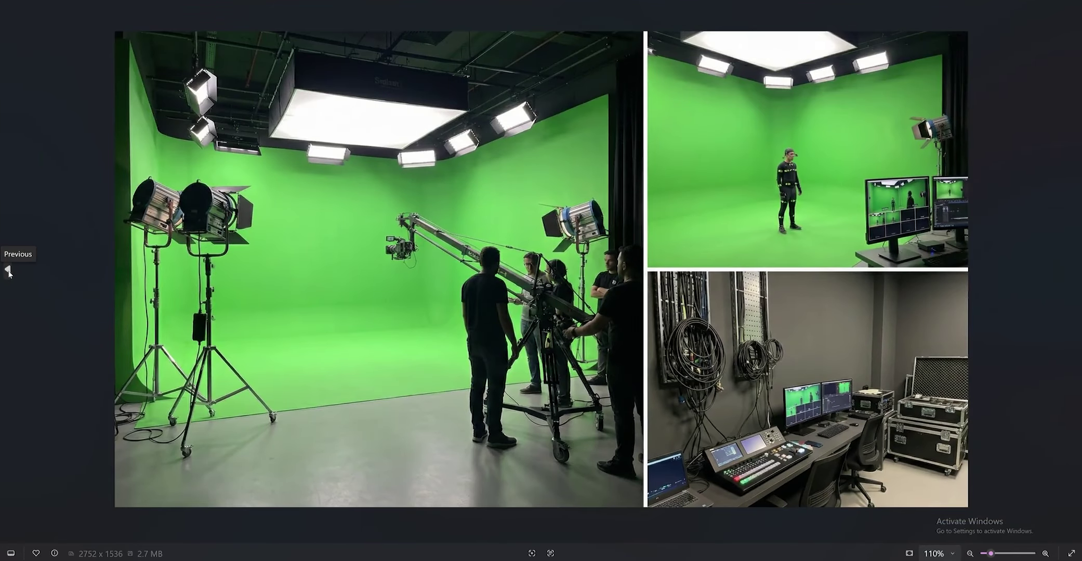
- Inspect the green-screen studio collage's lighting rigs, camera crane and equipment up close and at full view
scroll(457, 260, up, 3)
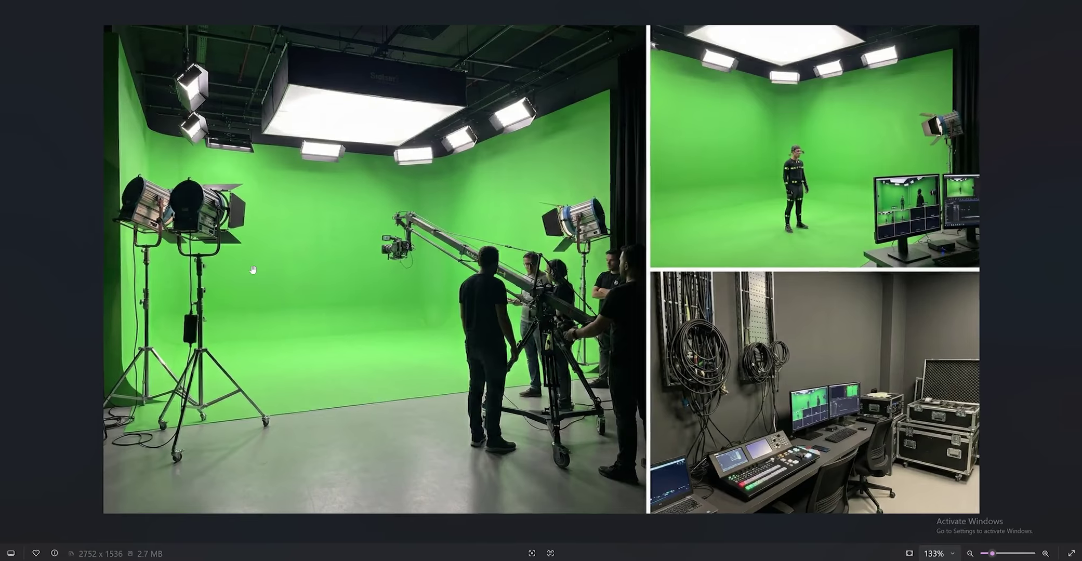
scroll(312, 273, down, 3)
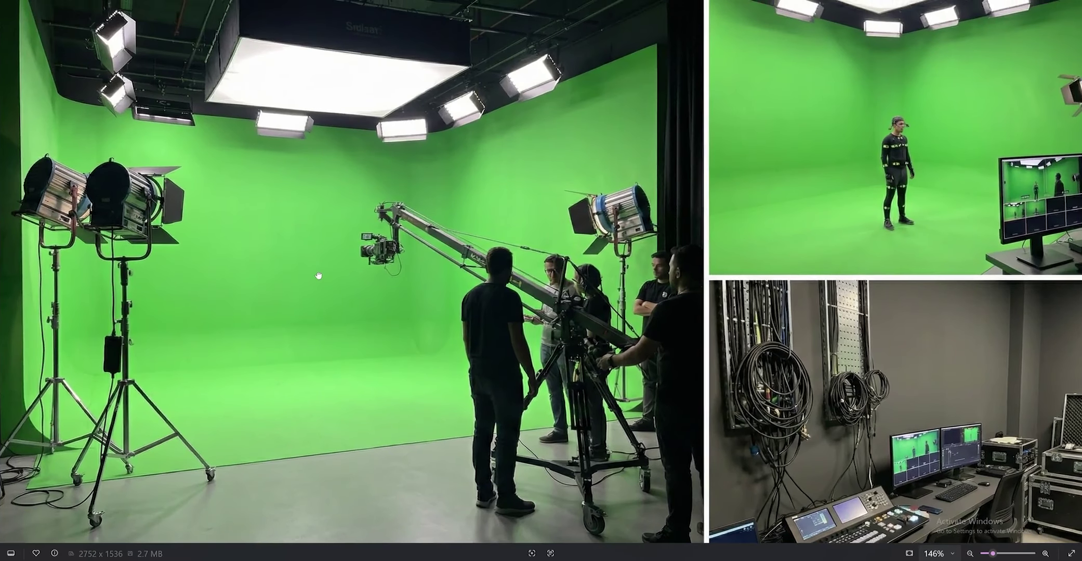
scroll(6, 267, down, 2)
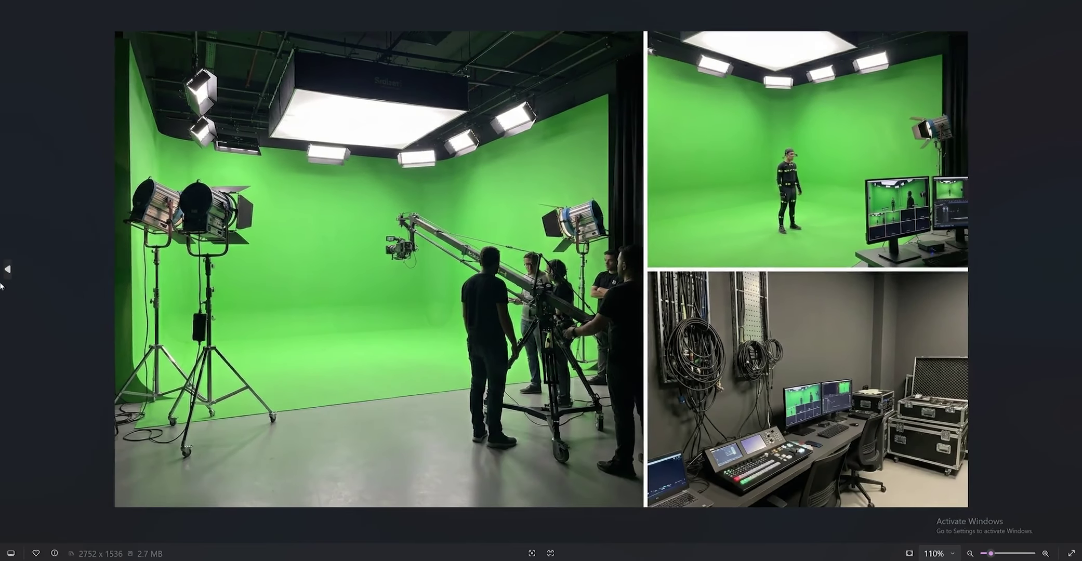
scroll(6, 268, up, 4)
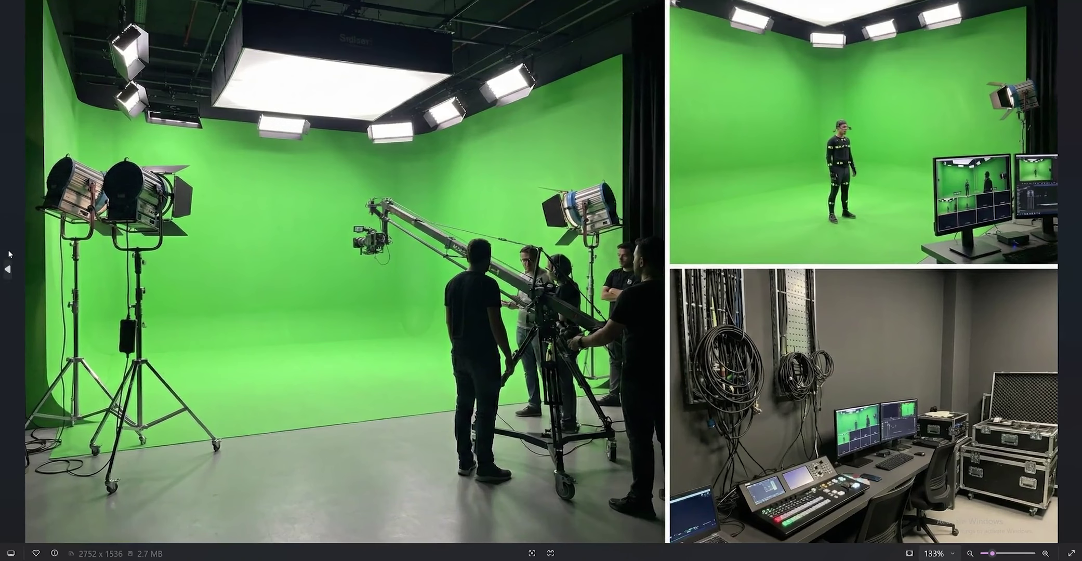
- Return to the evolution thumbnail with white lettering and examine its cell, animals and human figure up close
click(8, 270)
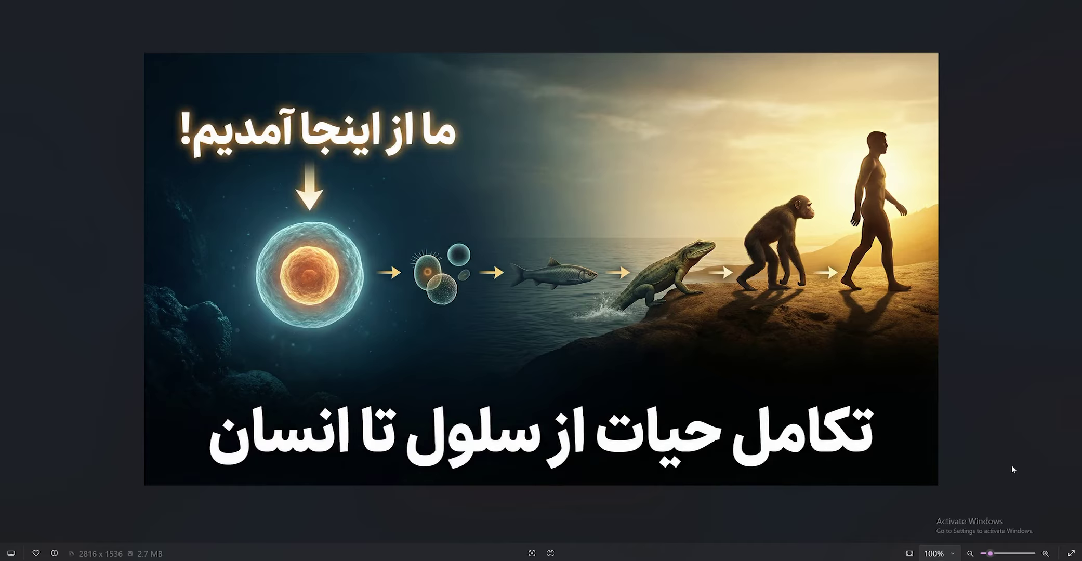
key(super+a)
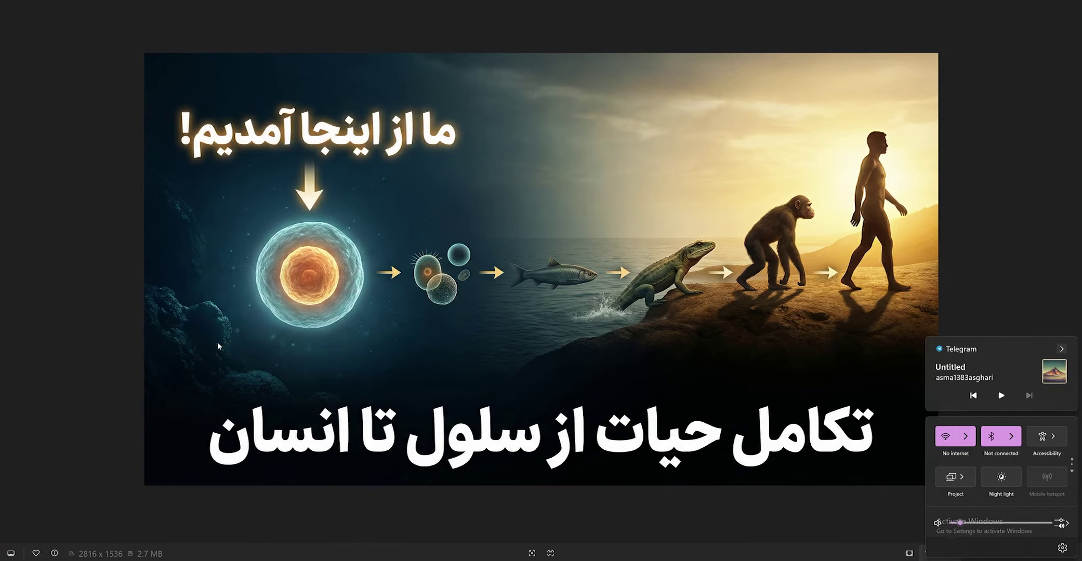
click(102, 294)
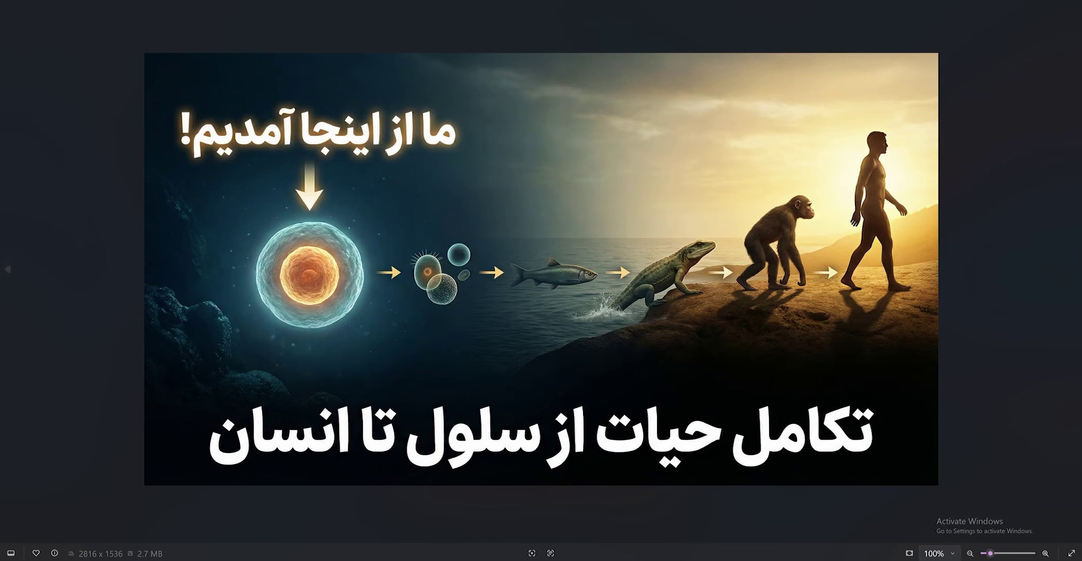
scroll(915, 397, up, 3)
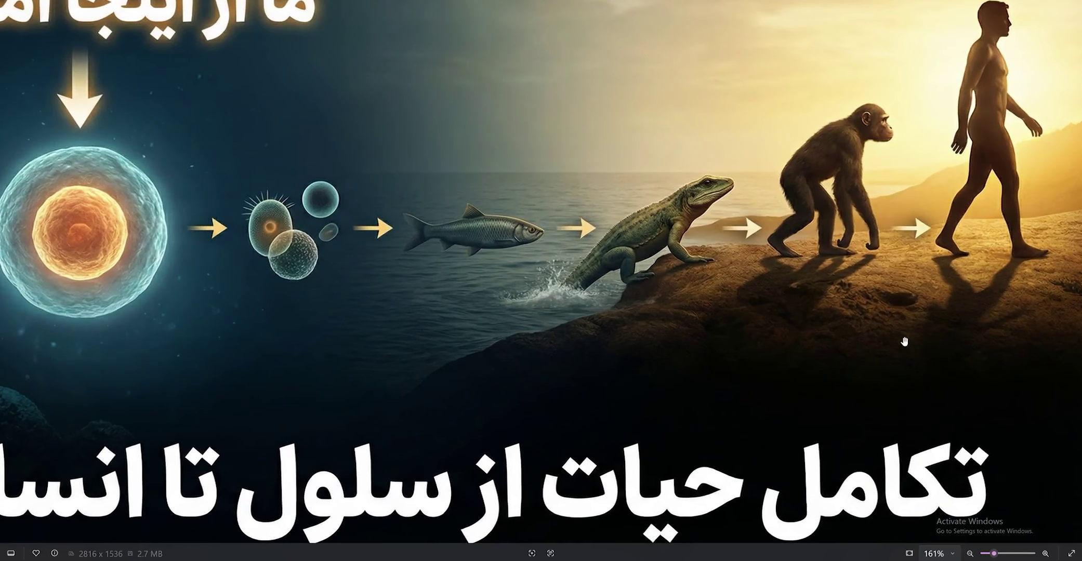
drag(917, 150, 859, 278)
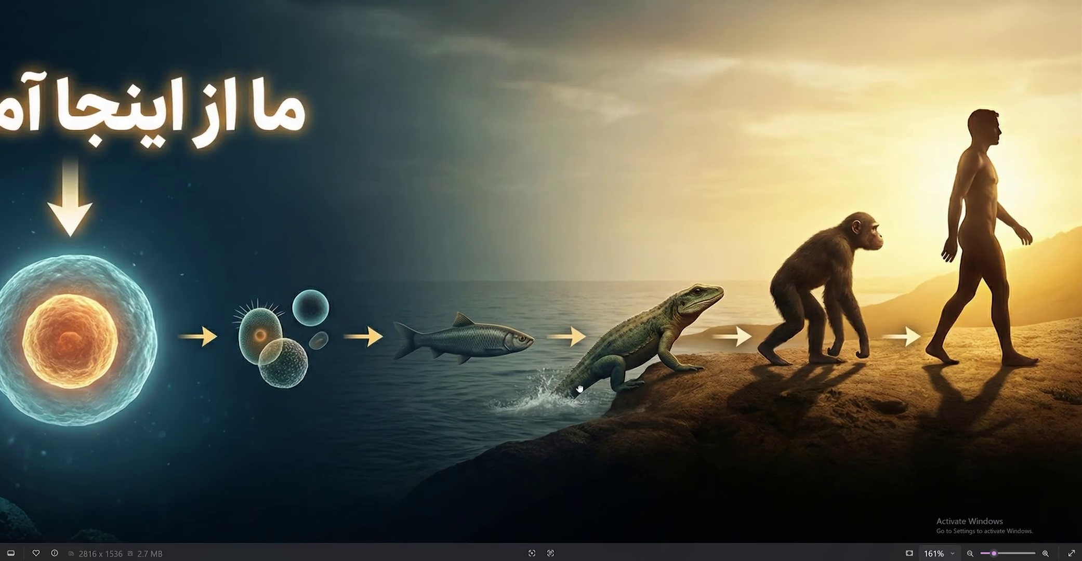
drag(580, 389, 814, 287)
drag(958, 262, 464, 354)
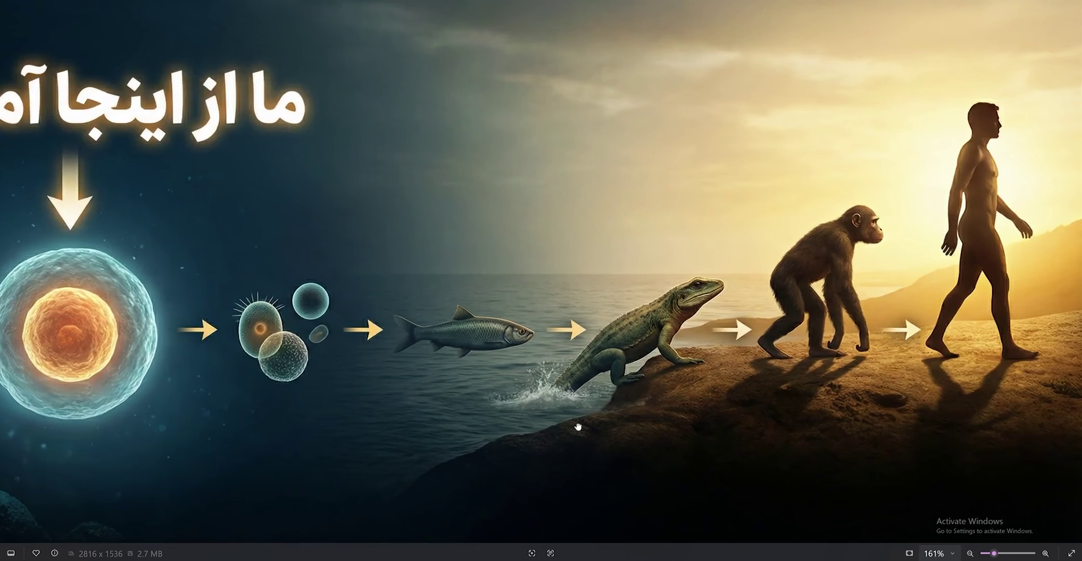
drag(578, 427, 667, 263)
drag(831, 250, 506, 258)
scroll(552, 275, down, 3)
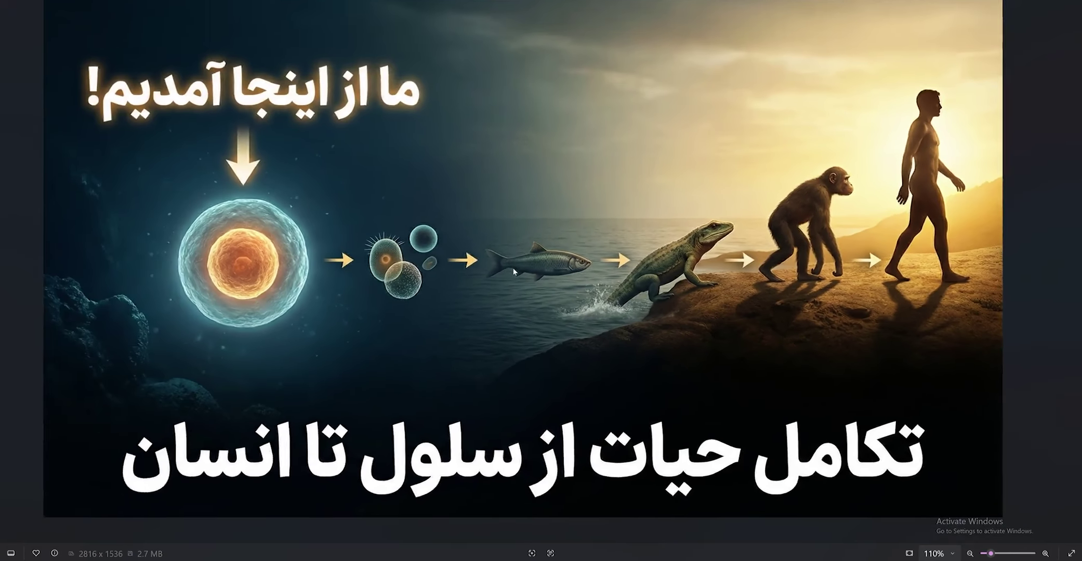
- Compare the earlier evolution thumbnails with the curved arrow, the golden lettering and the added dinosaur
click(8, 270)
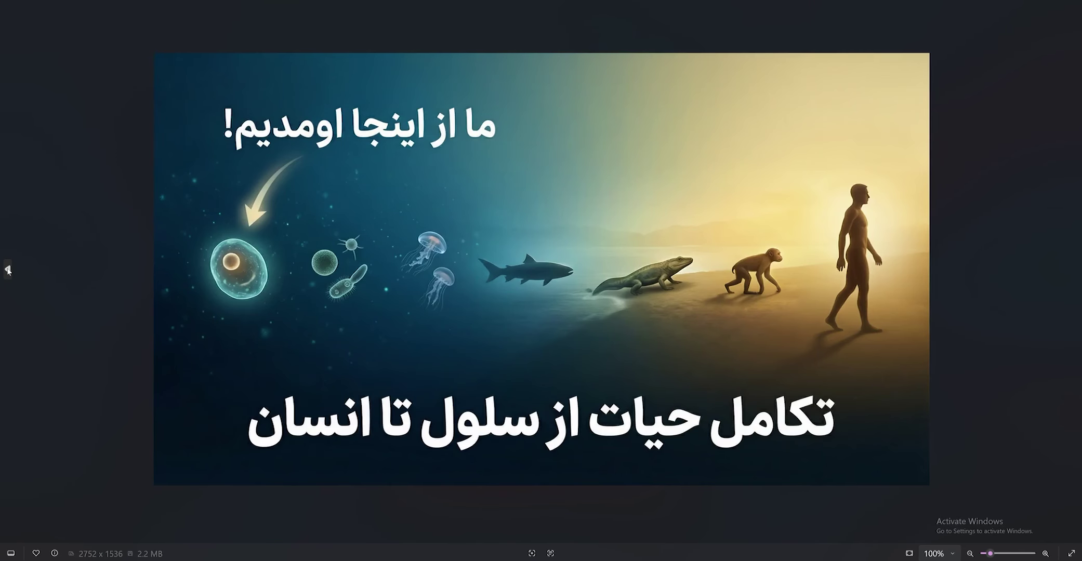
click(8, 269)
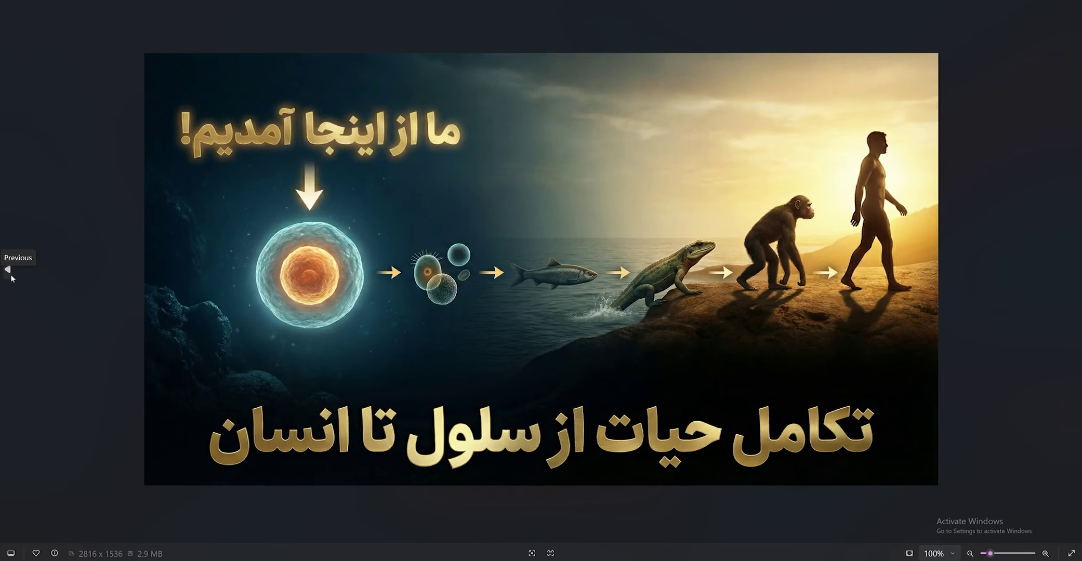
click(10, 277)
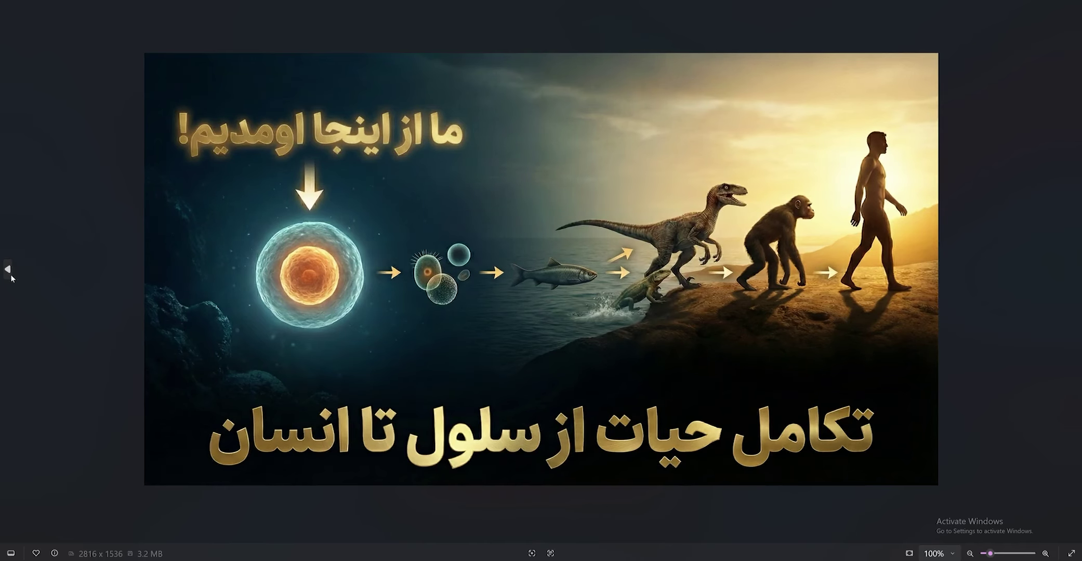
click(11, 276)
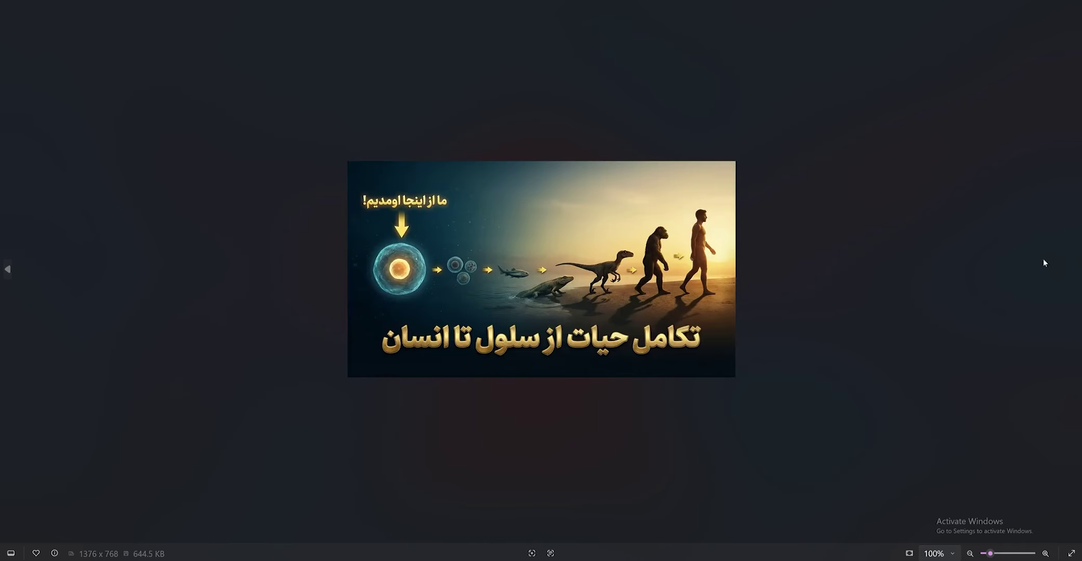
click(1074, 269)
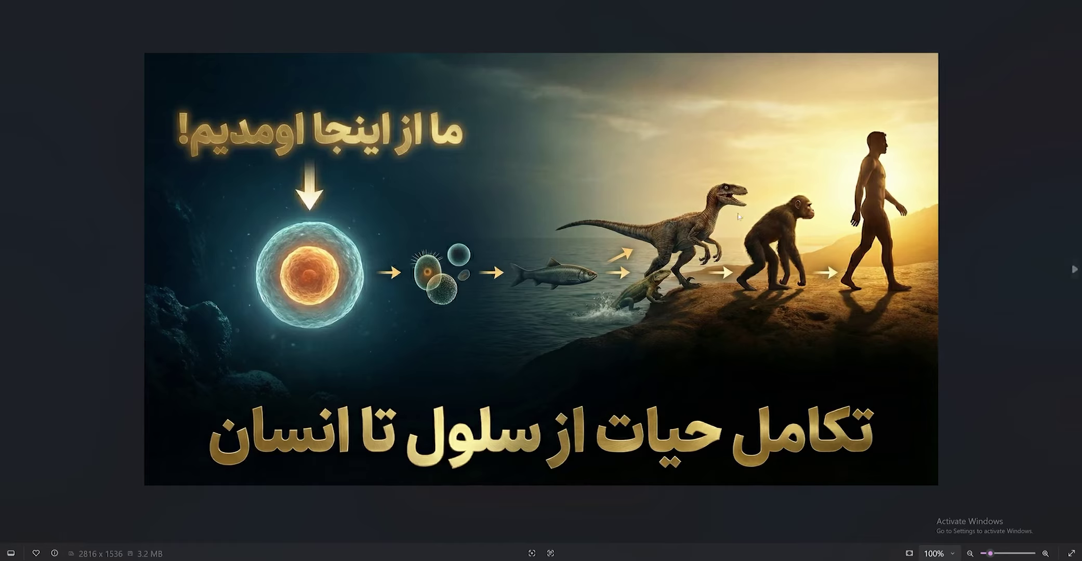
click(8, 269)
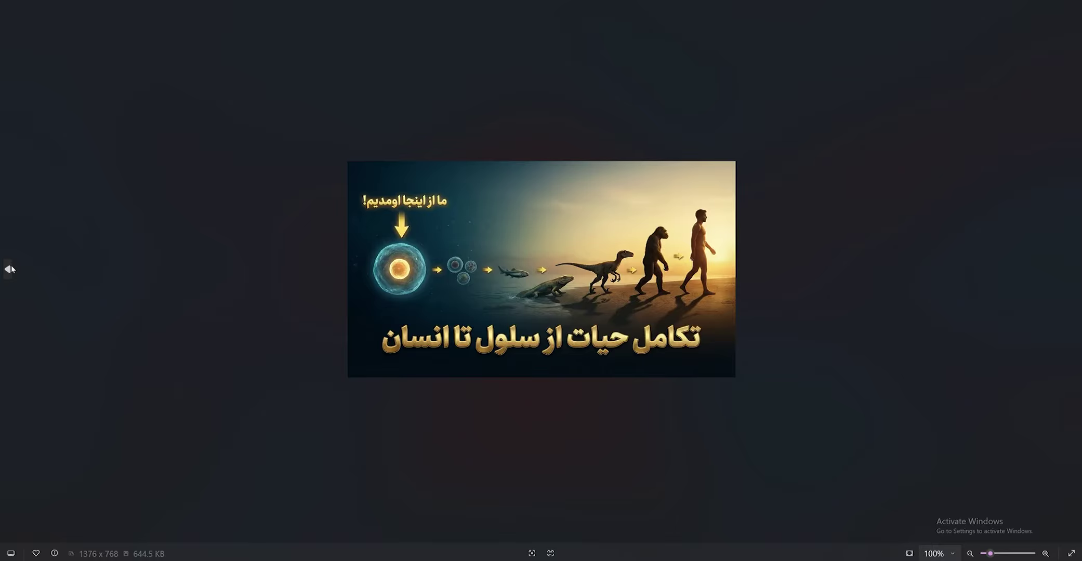
- Enlarge the small golden-lettered thumbnail and compare it with the earlier versions showing different cells, fish and human figures
key(ctrl+plus)
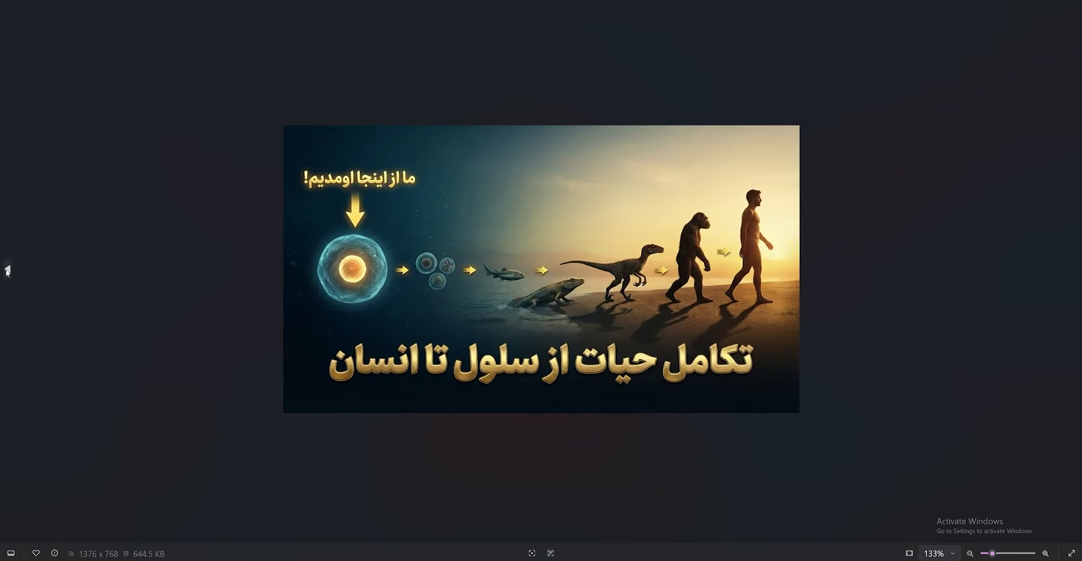
click(7, 269)
click(7, 270)
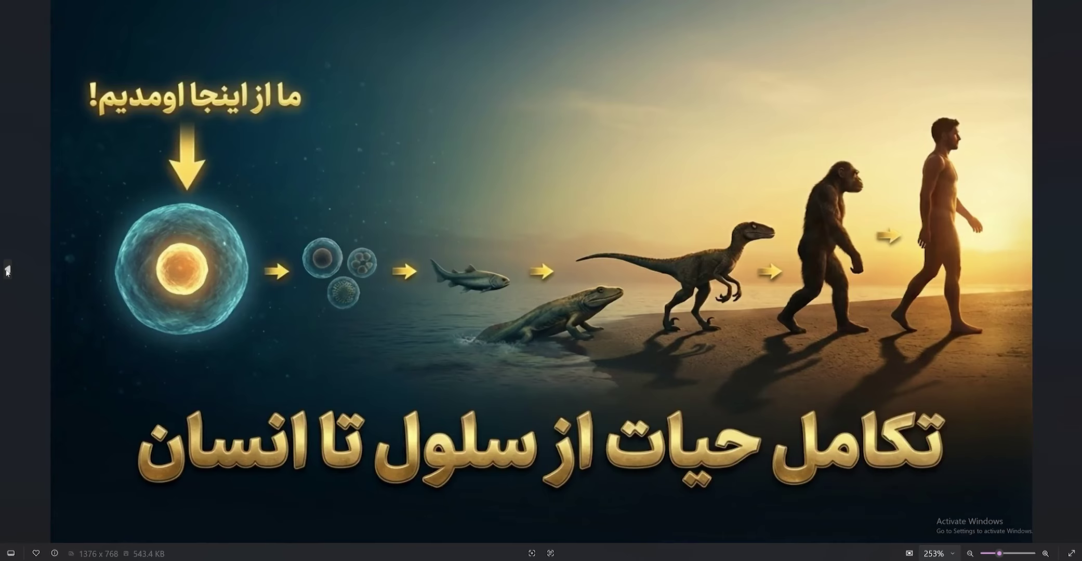
click(7, 269)
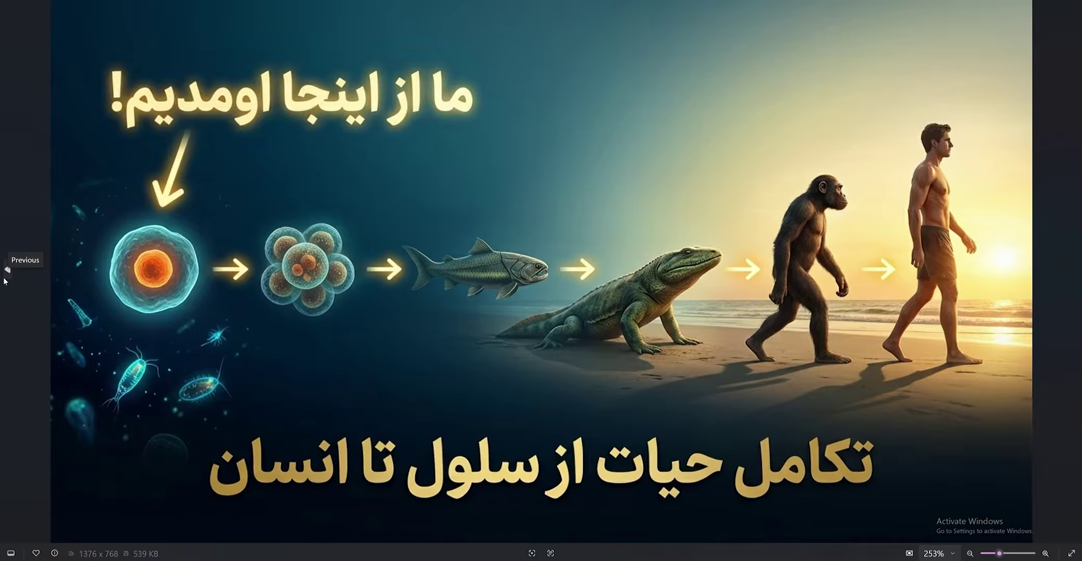
click(7, 271)
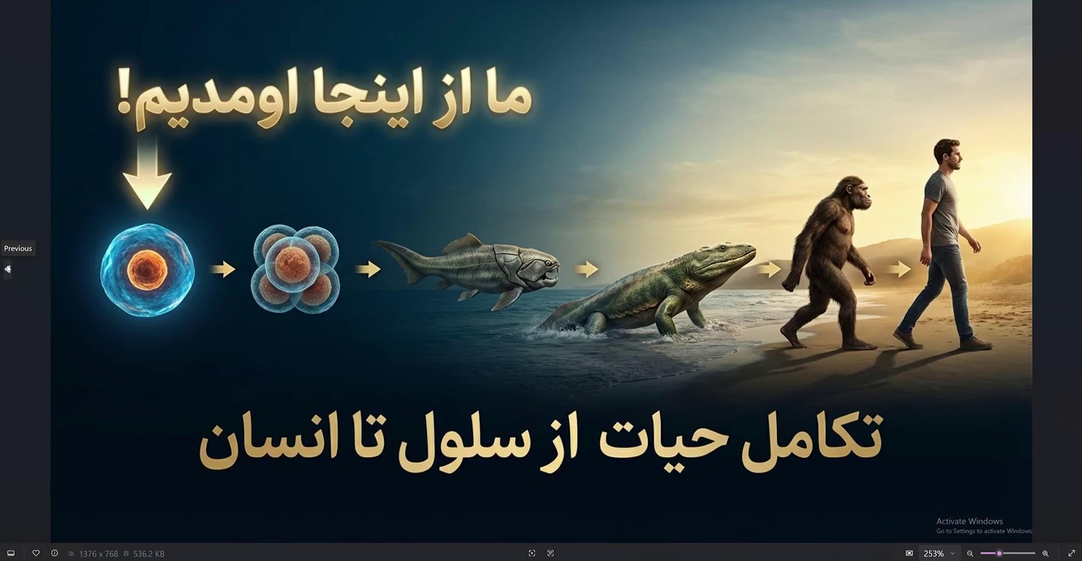
click(8, 269)
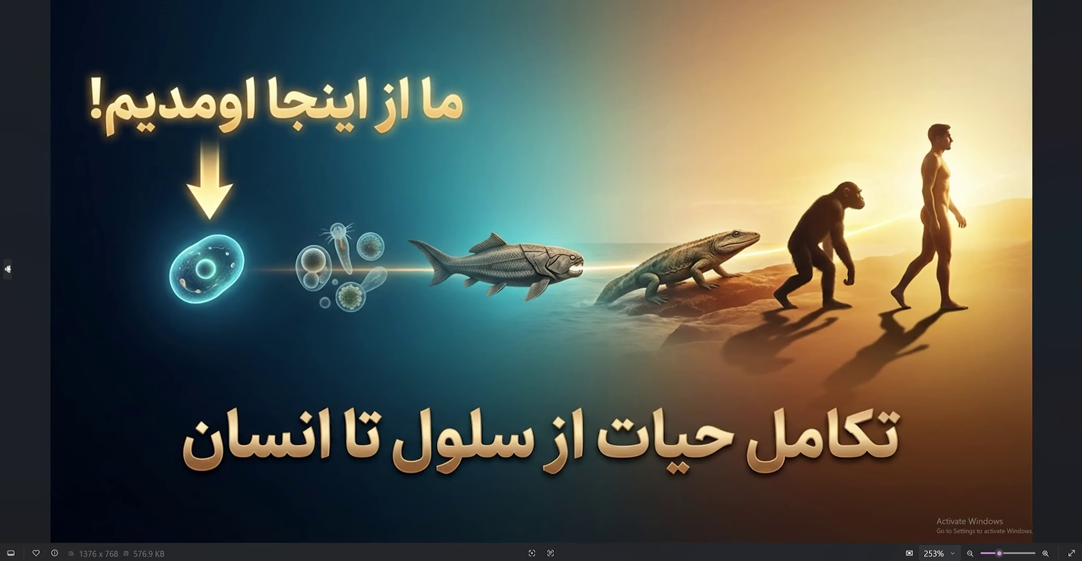
- Compare the vertical evolution poster with the T-rex thumbnail, and examine the vertical poster up close
click(7, 269)
click(7, 269)
click(7, 270)
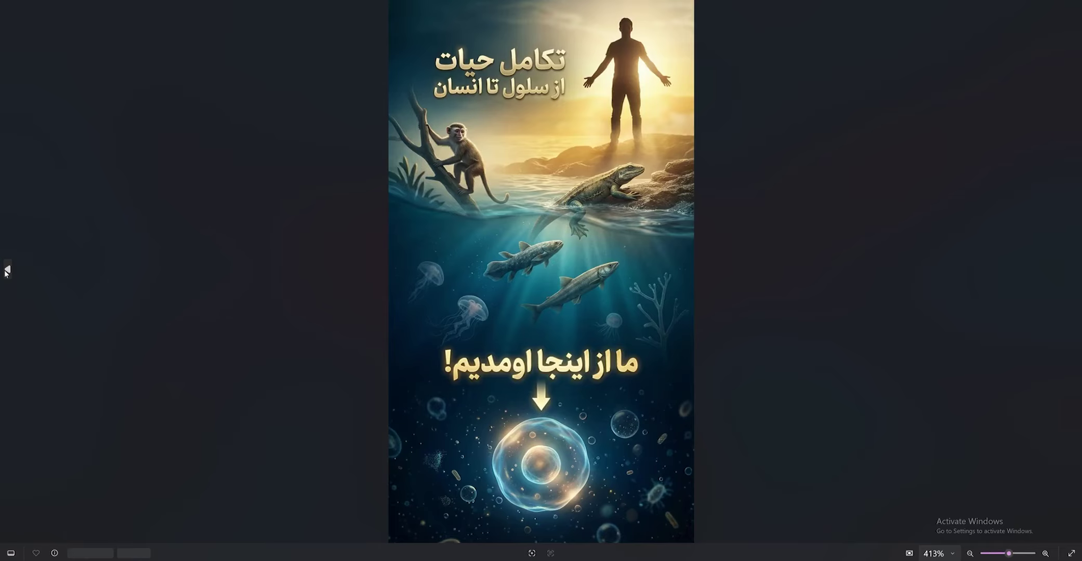
click(6, 271)
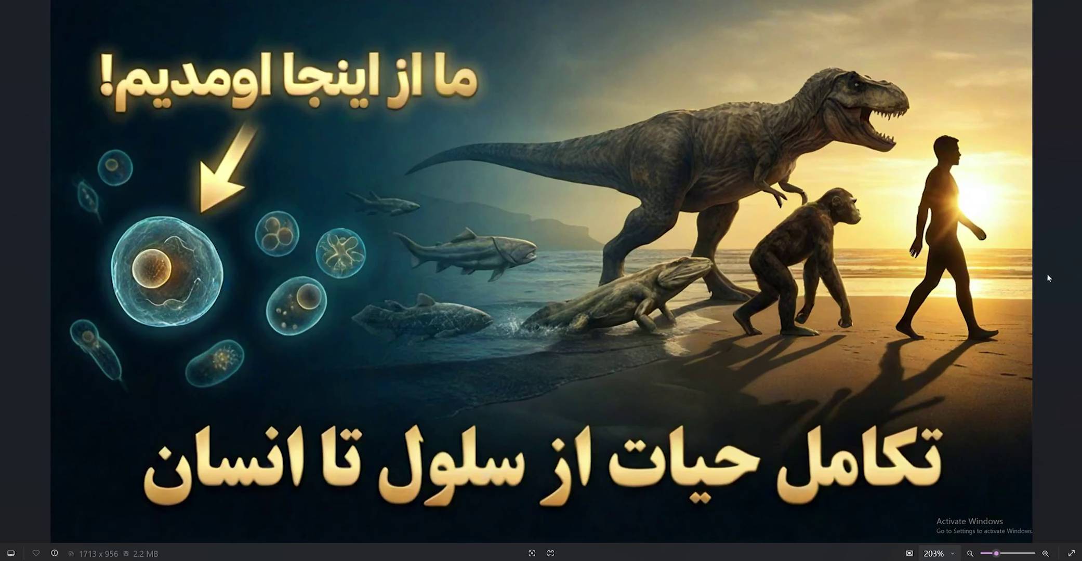
click(1072, 270)
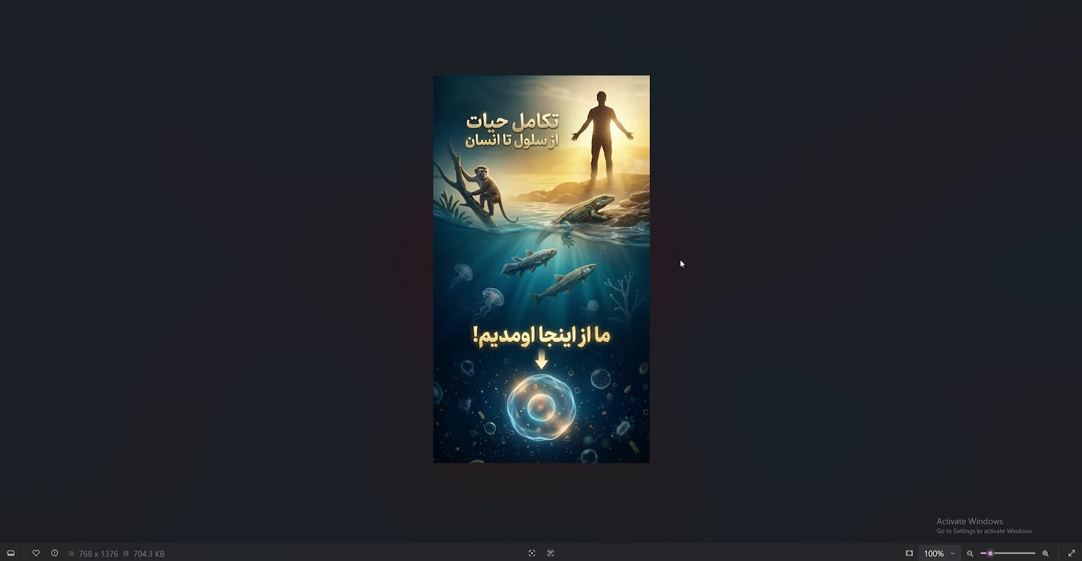
scroll(680, 259, up, 3)
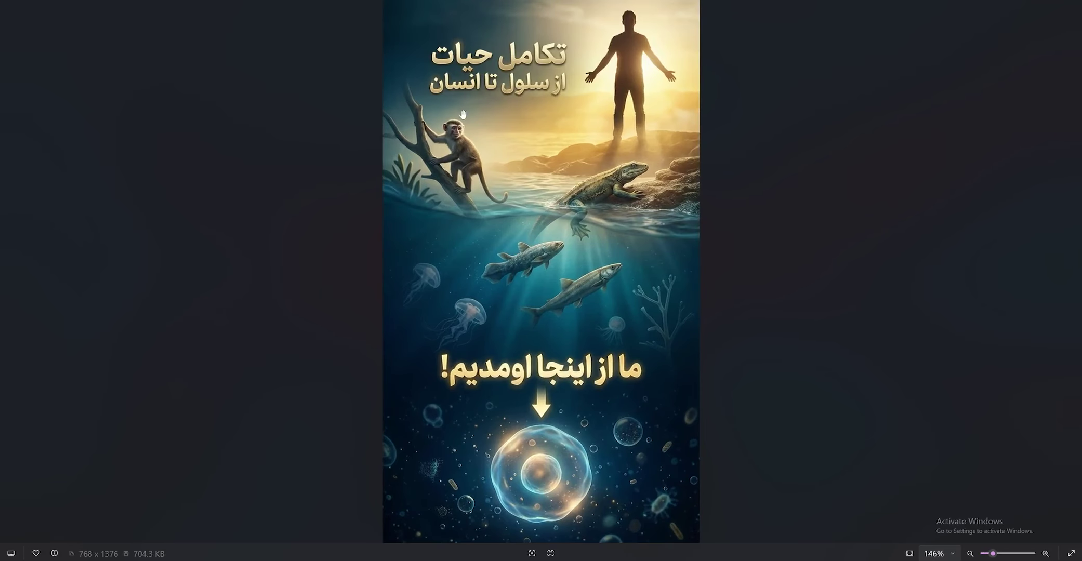
scroll(589, 331, down, 2)
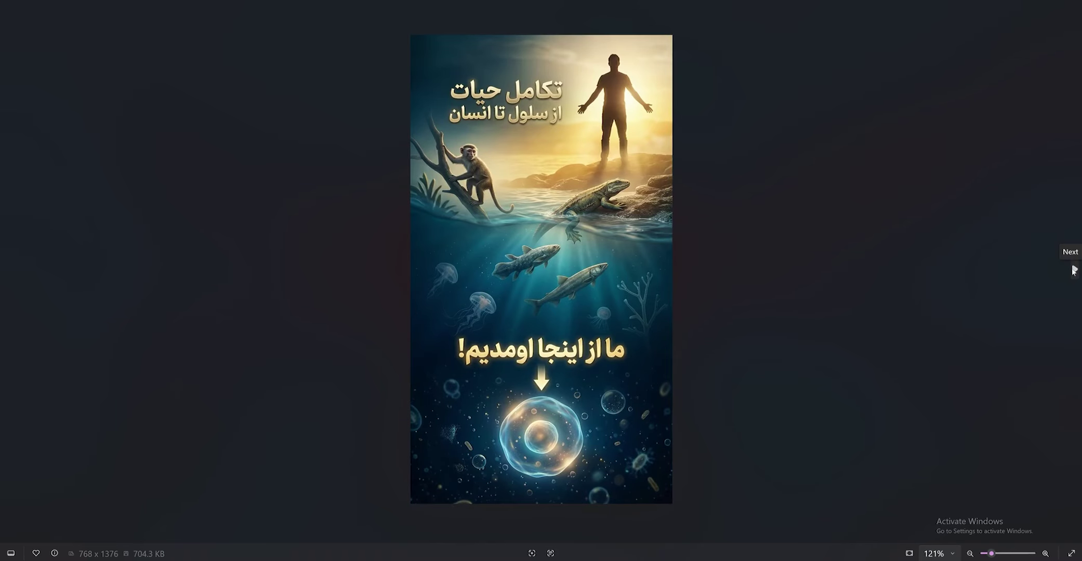
- Switch from the image viewer to the ChatGPT conversation in Chrome and find the Veo 3 cinematic evolution video prompt
click(1060, 9)
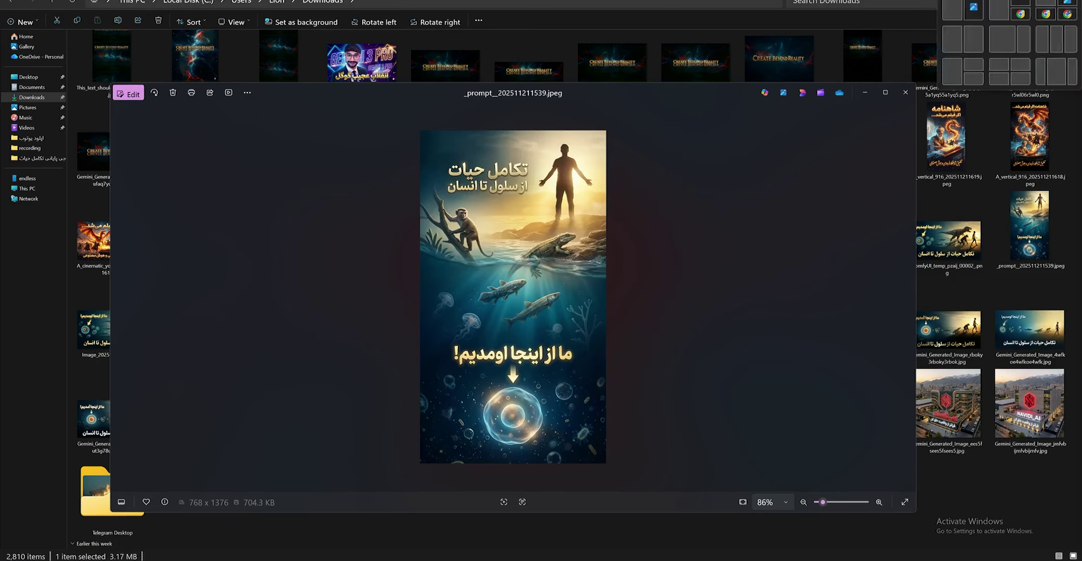
click(1068, 1)
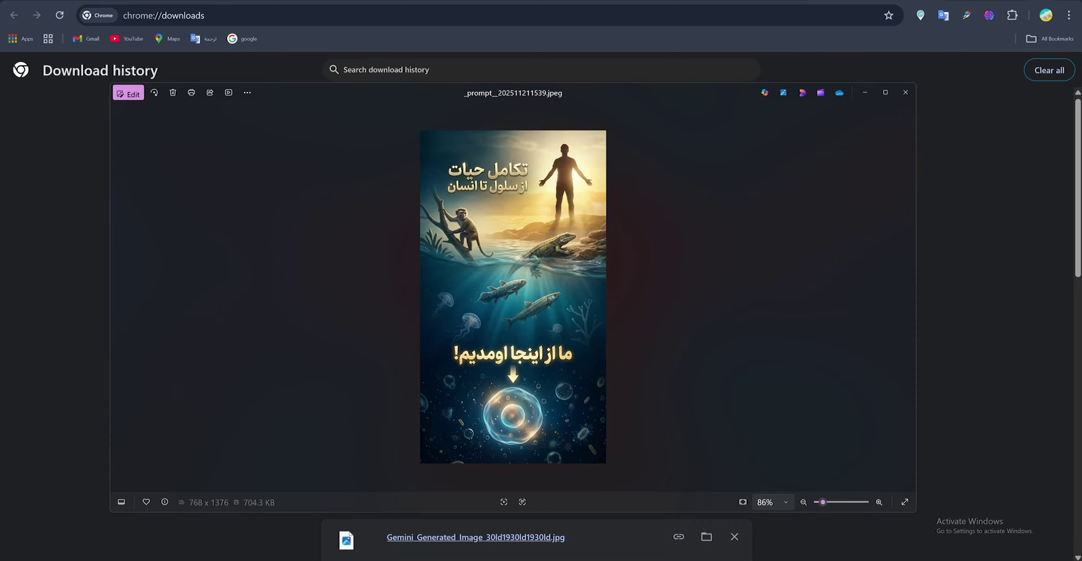
click(675, 1)
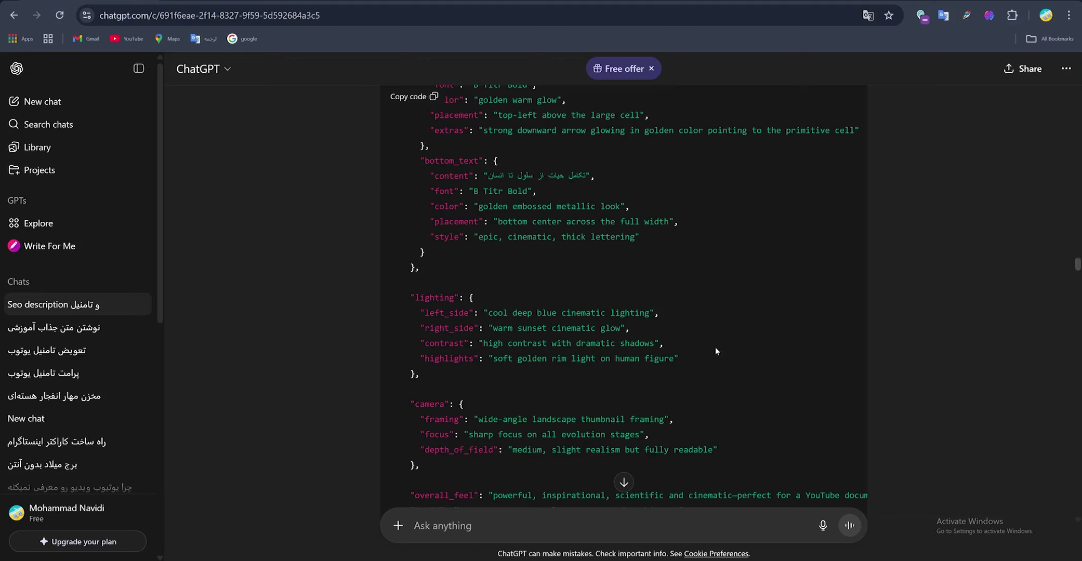
scroll(715, 347, down, 10)
scroll(714, 333, down, 2)
scroll(713, 333, up, 4)
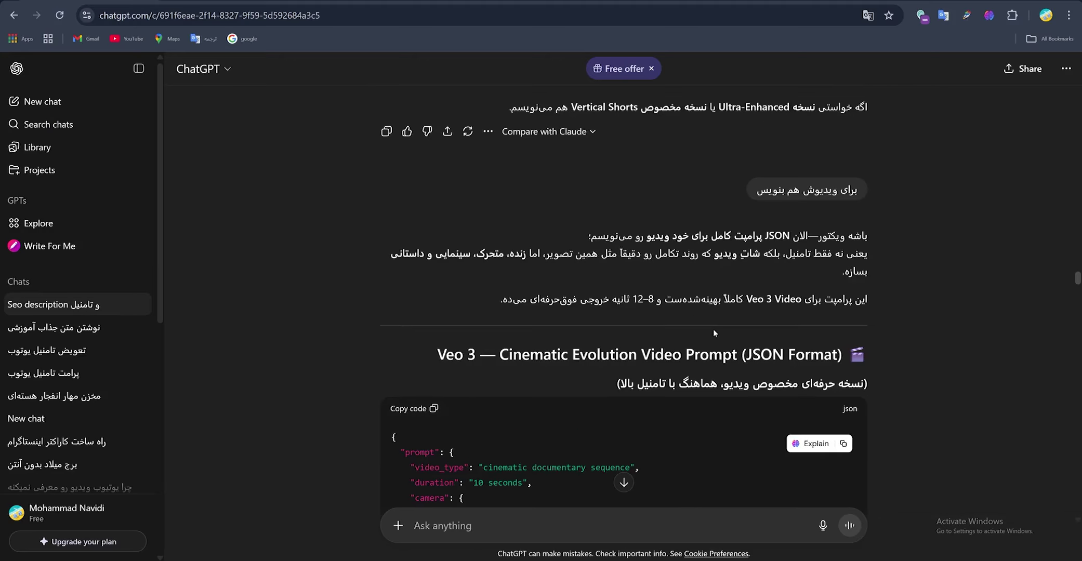
- Read the Veo 3 JSON prompt's text settings, duration, camera movement, scene environment and first timeline elements
scroll(713, 329, down, 15)
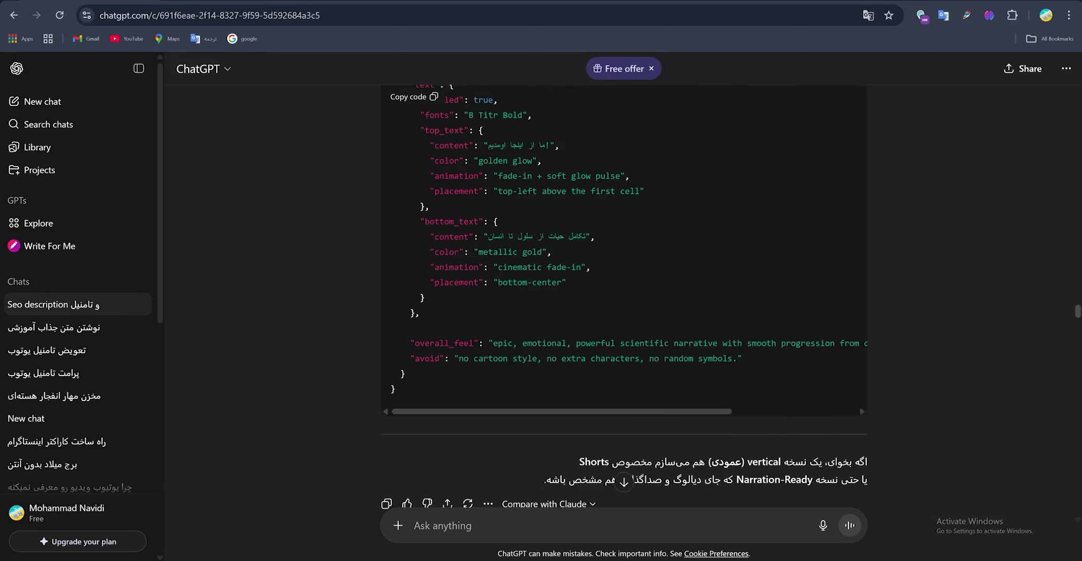
scroll(349, 428, up, 15)
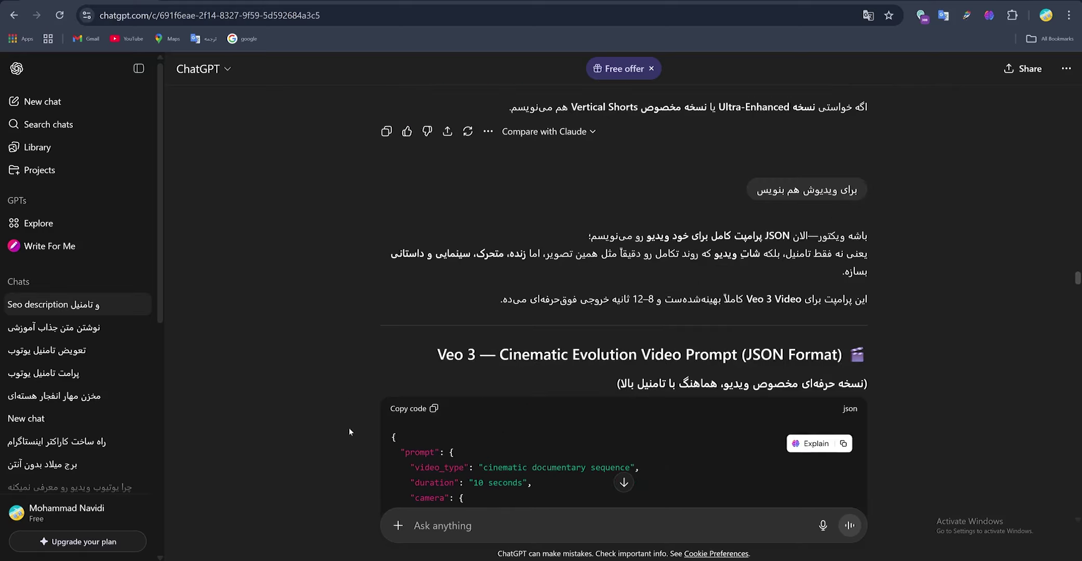
scroll(349, 427, down, 3)
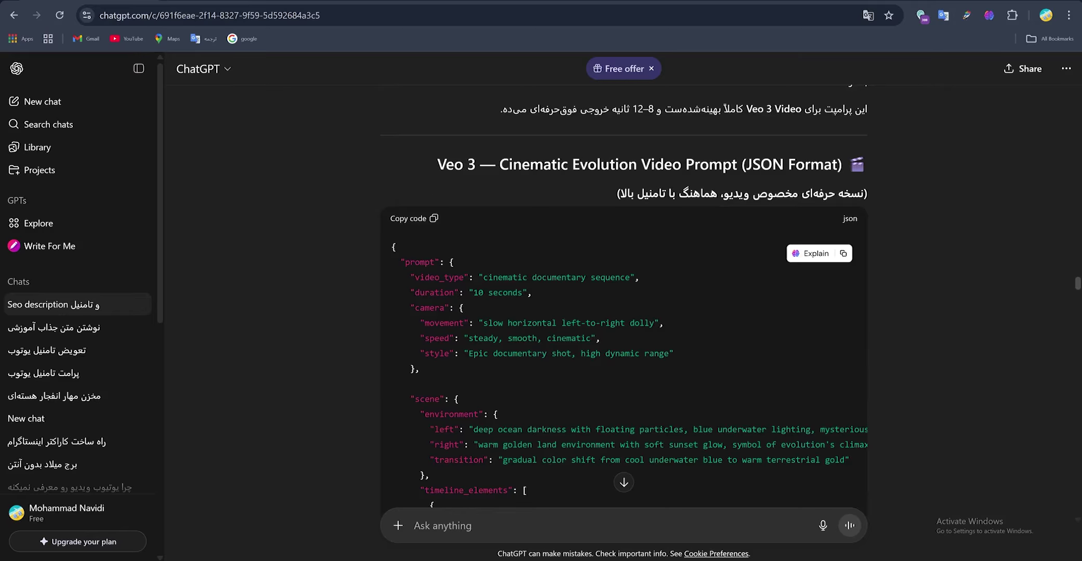
scroll(544, 313, down, 3)
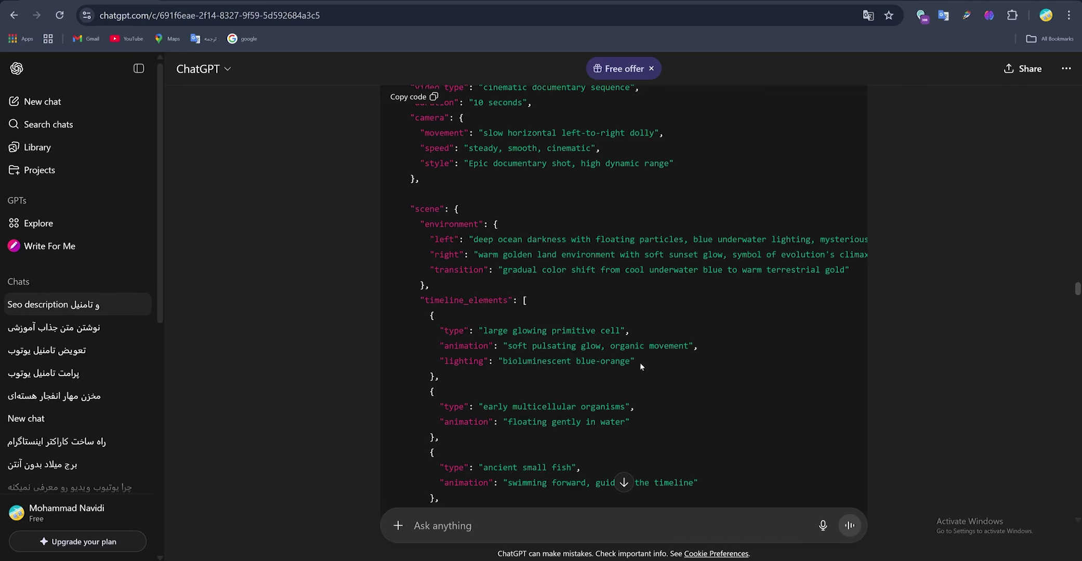
- Read the Veo 3 JSON prompt's remaining timeline elements, effects, overall feel and avoid settings through to its end
scroll(641, 385, down, 3)
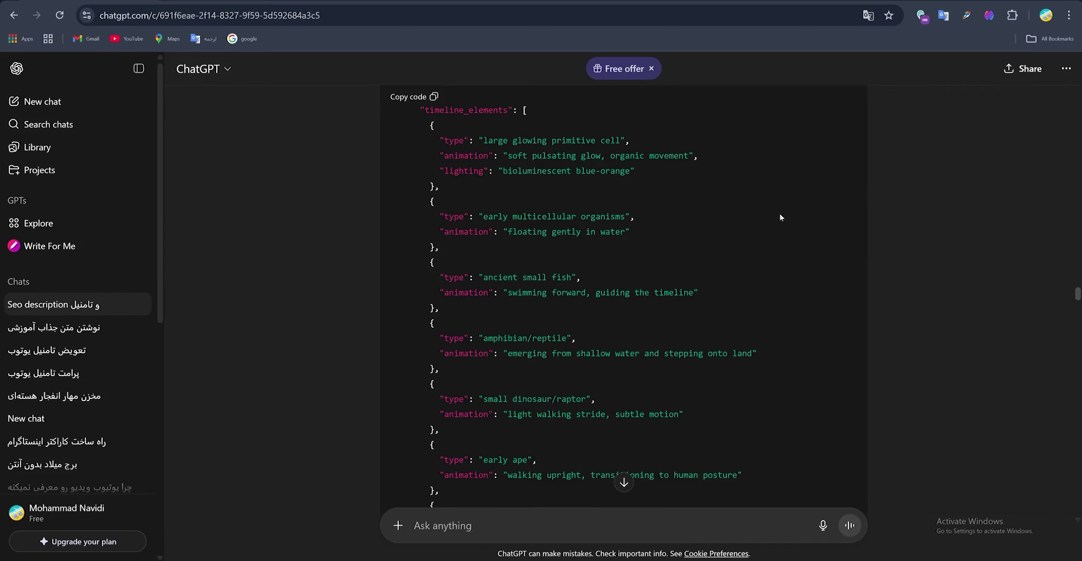
scroll(725, 343, down, 3)
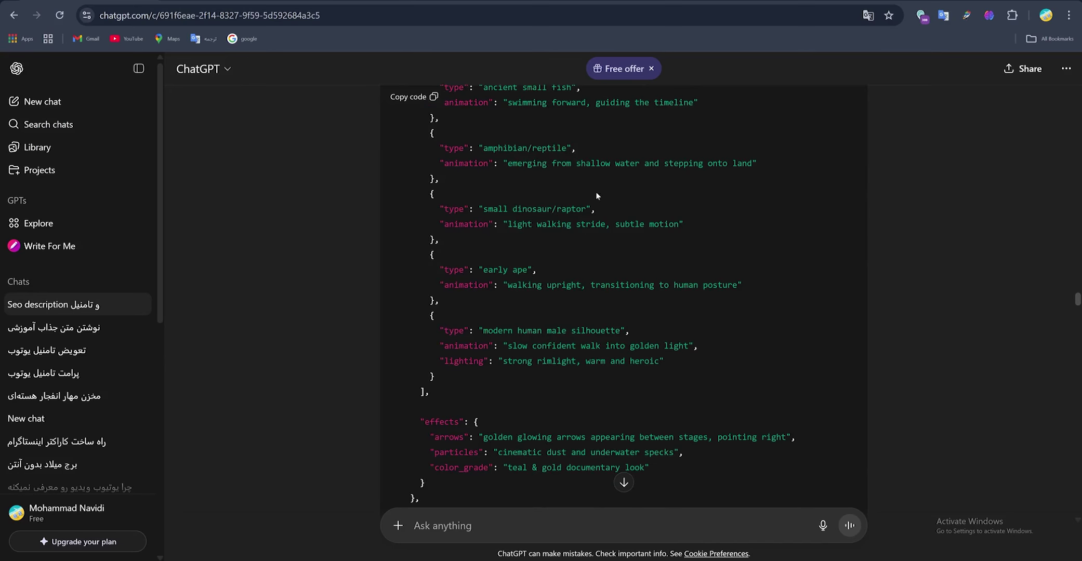
scroll(690, 266, down, 6)
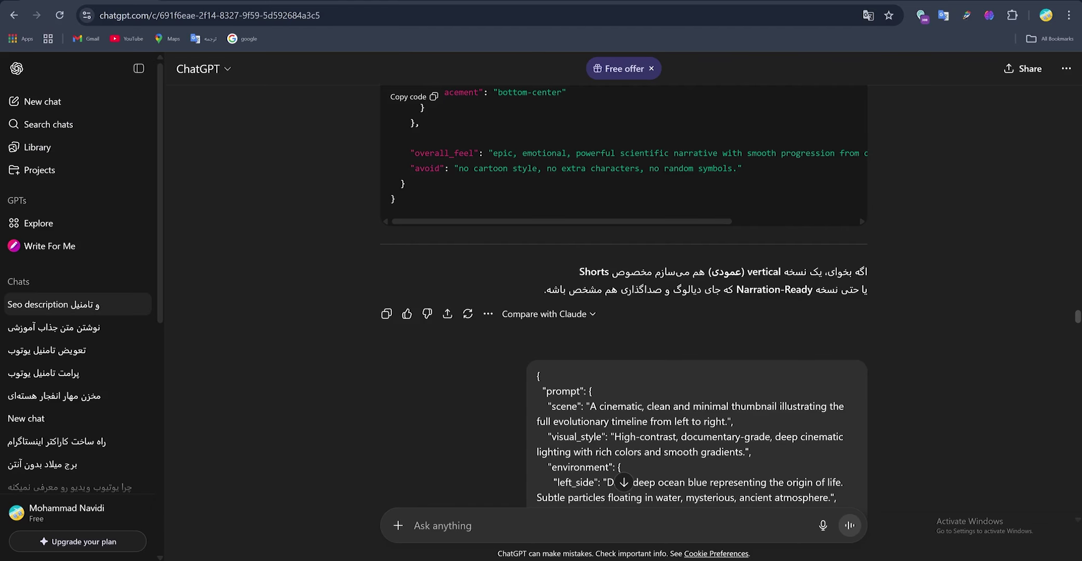
scroll(690, 322, down, 3)
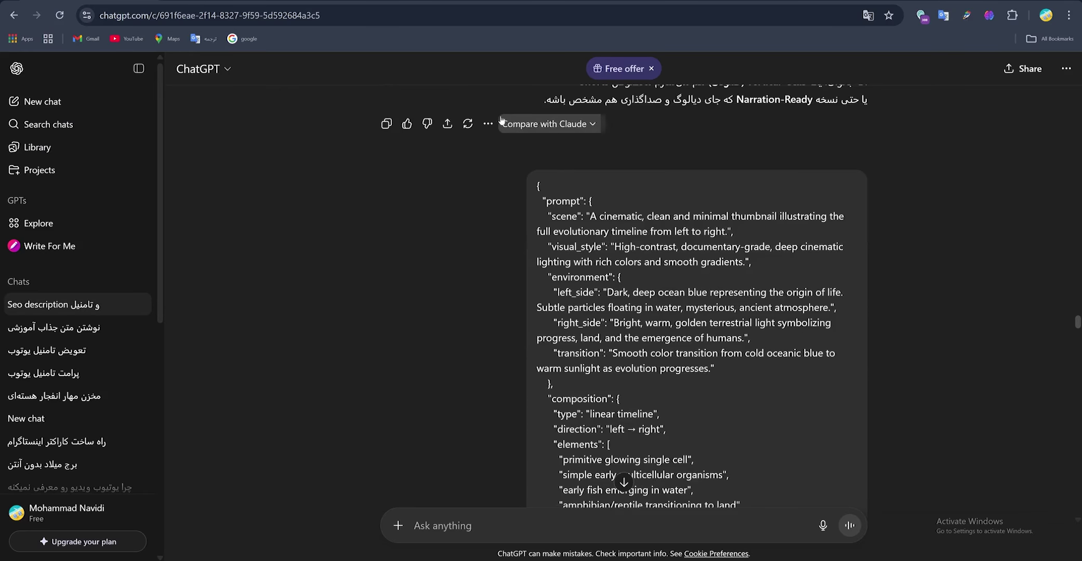
- Examine the thumbnail JSON prompt's scene, environment, composition elements, Persian text settings and camera section
scroll(653, 185, up, 2)
scroll(718, 260, down, 5)
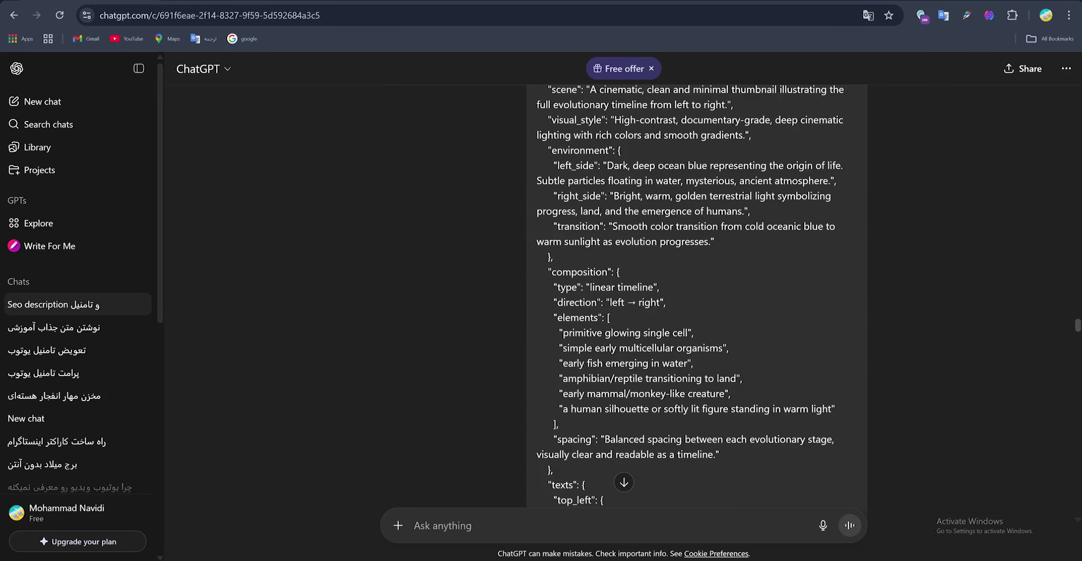
drag(552, 165, 836, 410)
click(522, 285)
scroll(521, 284, down, 5)
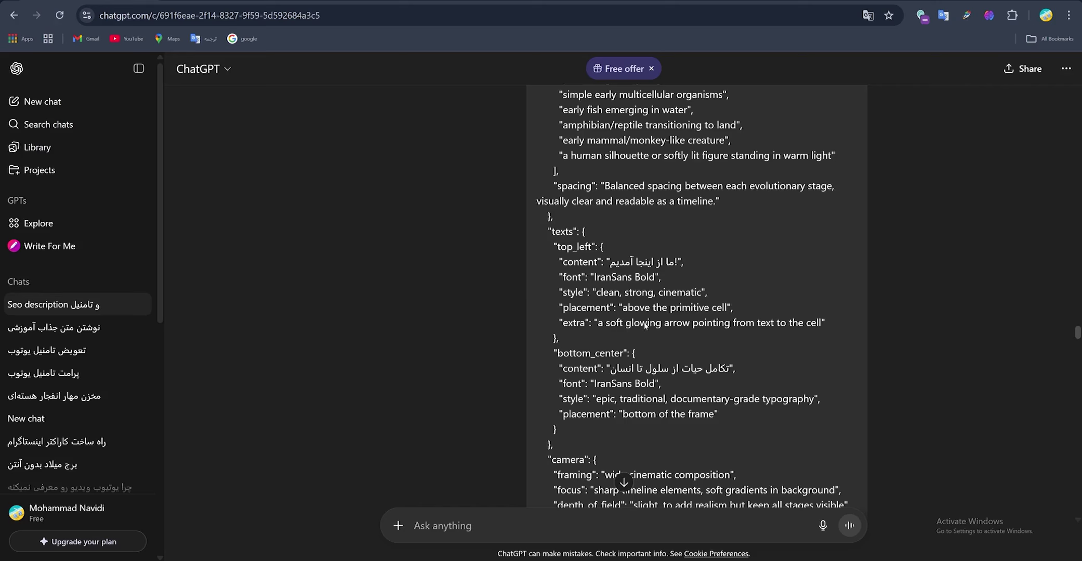
scroll(721, 274, up, 2)
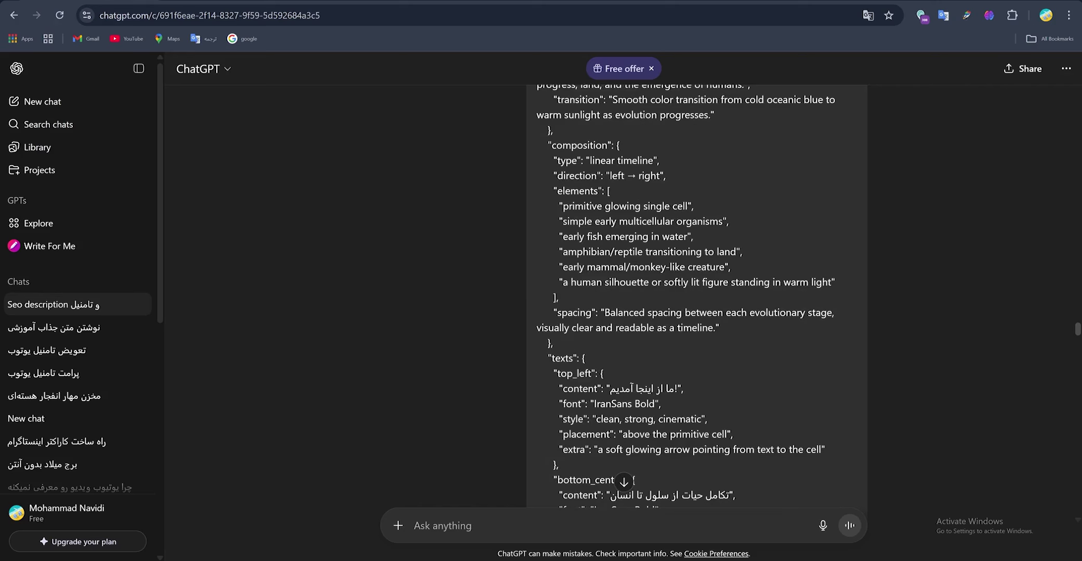
scroll(696, 296, up, 3)
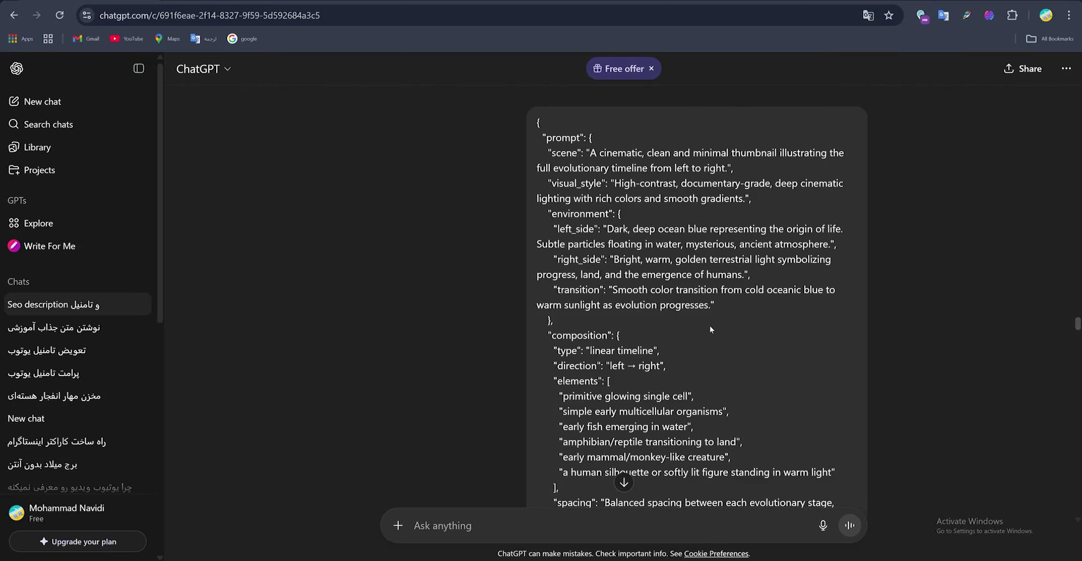
scroll(710, 326, down, 6)
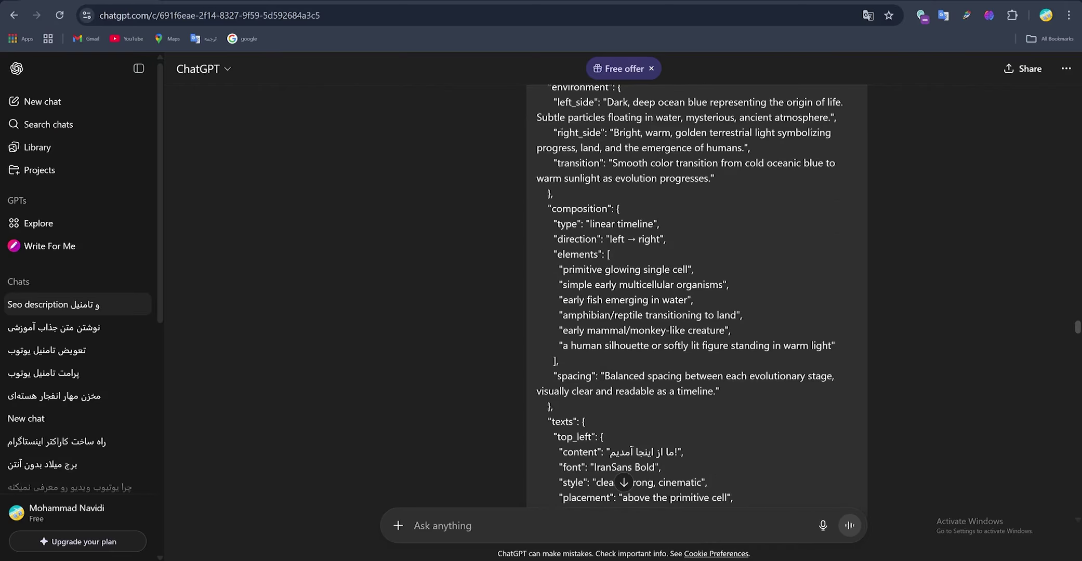
- Review the thumbnail JSON prompt from its beginning through to the closing Persian request to write the small text larger
scroll(698, 307, up, 8)
scroll(698, 307, up, 4)
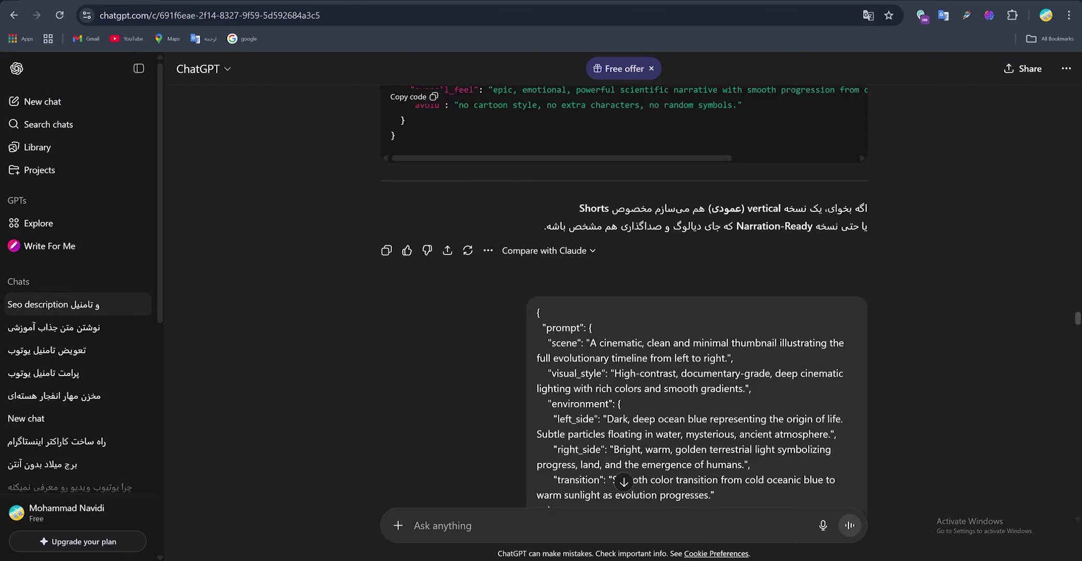
scroll(723, 347, down, 4)
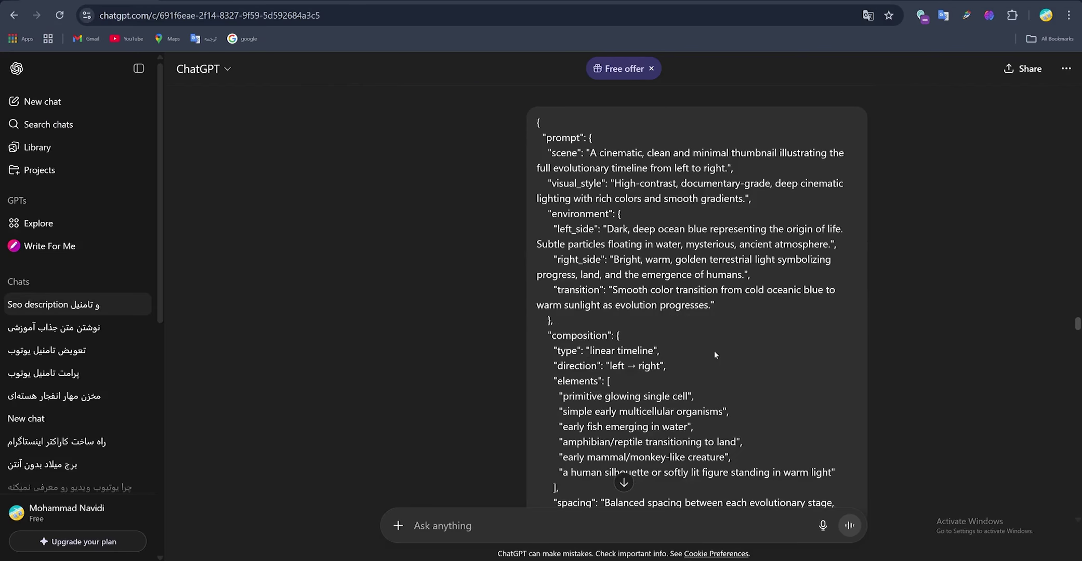
scroll(714, 351, down, 15)
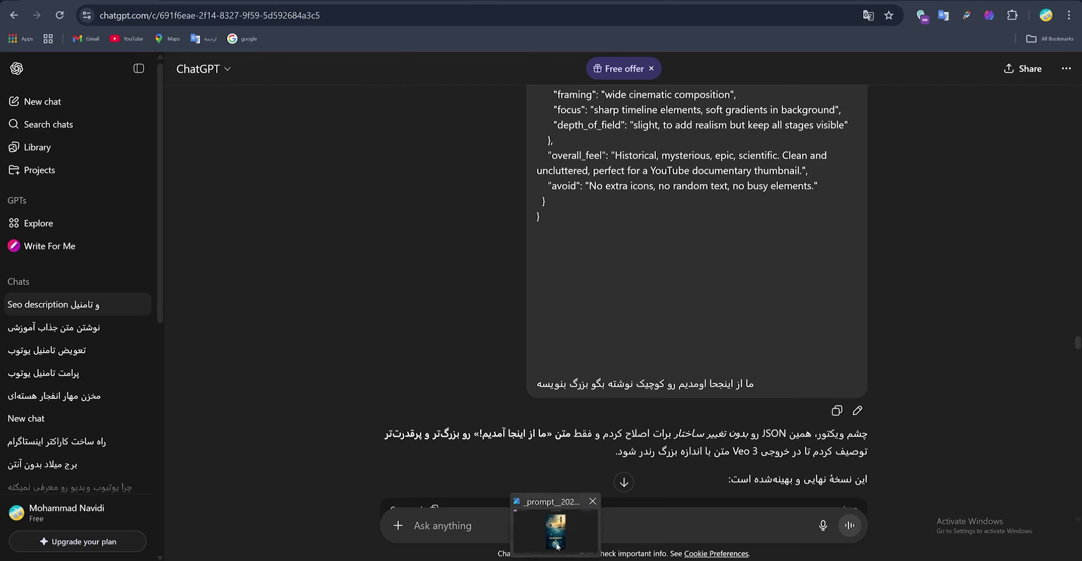
- Switch to the maximized image viewer and browse back from the vertical evolution poster to the Shahnameh Ferdowsi music video photo
click(560, 538)
scroll(545, 353, up, 3)
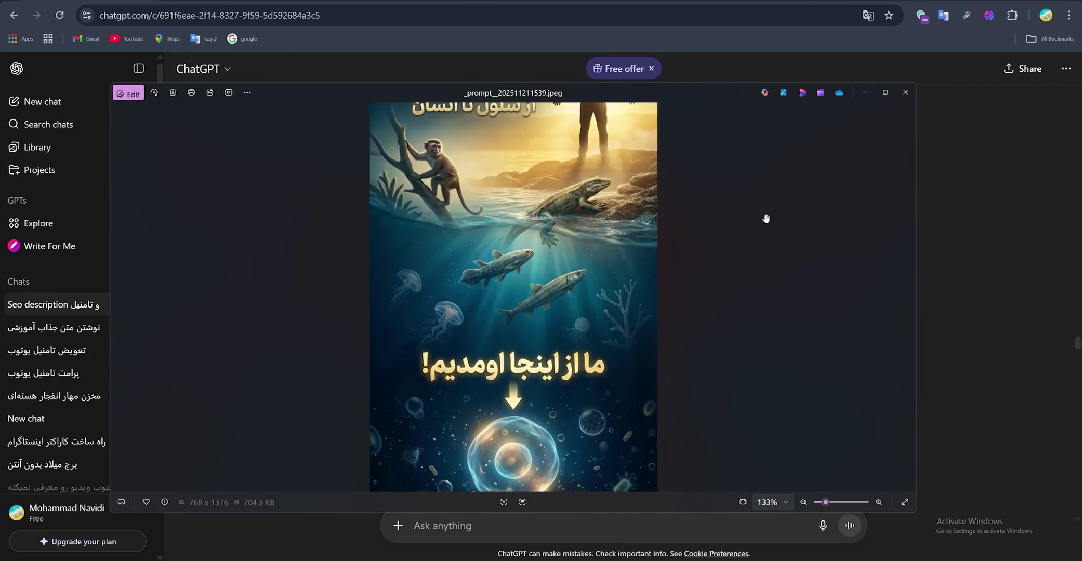
click(882, 94)
scroll(613, 397, down, 3)
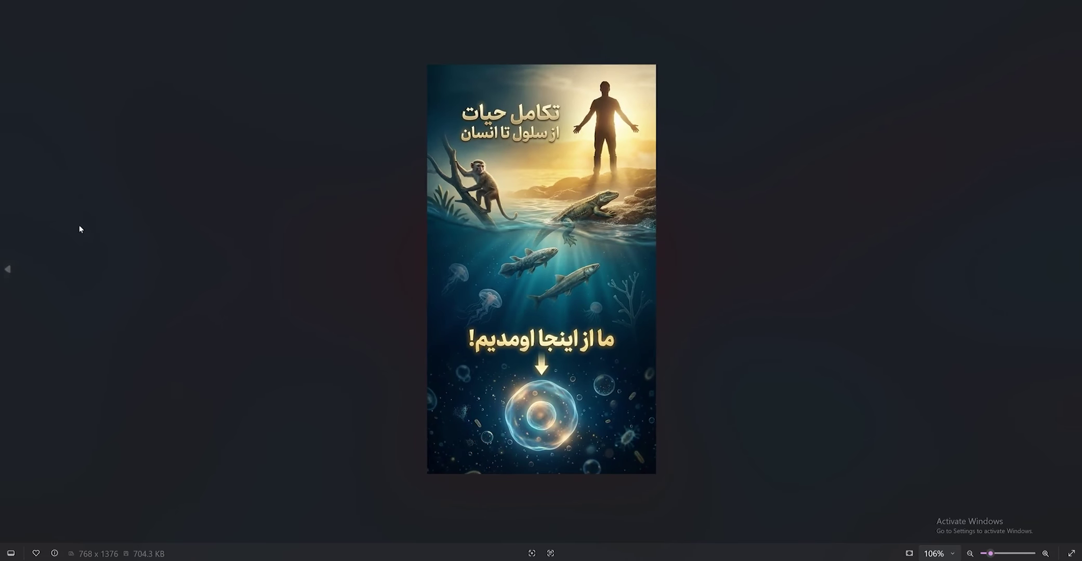
click(8, 269)
click(7, 268)
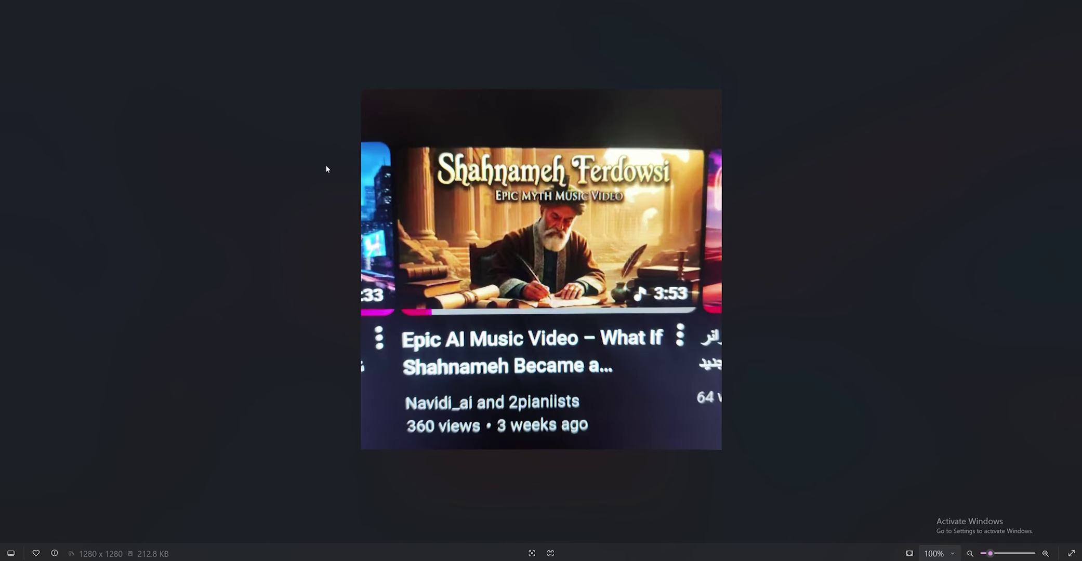